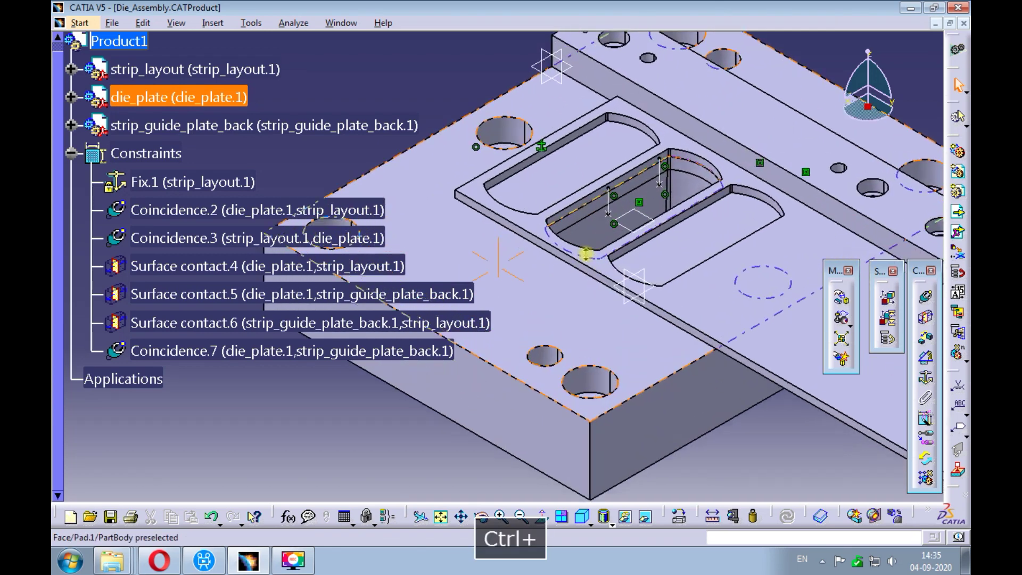
Step: Measure the distance between the die plate's long outer side face and the strip layout's parallel side face
middle_click_drag(620, 332, 609, 242)
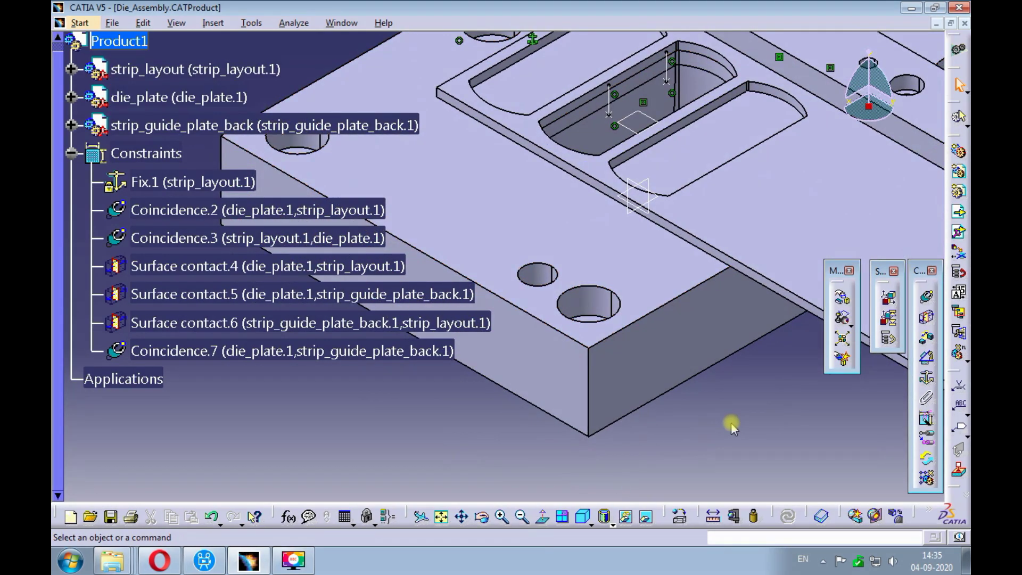
left_click(713, 516)
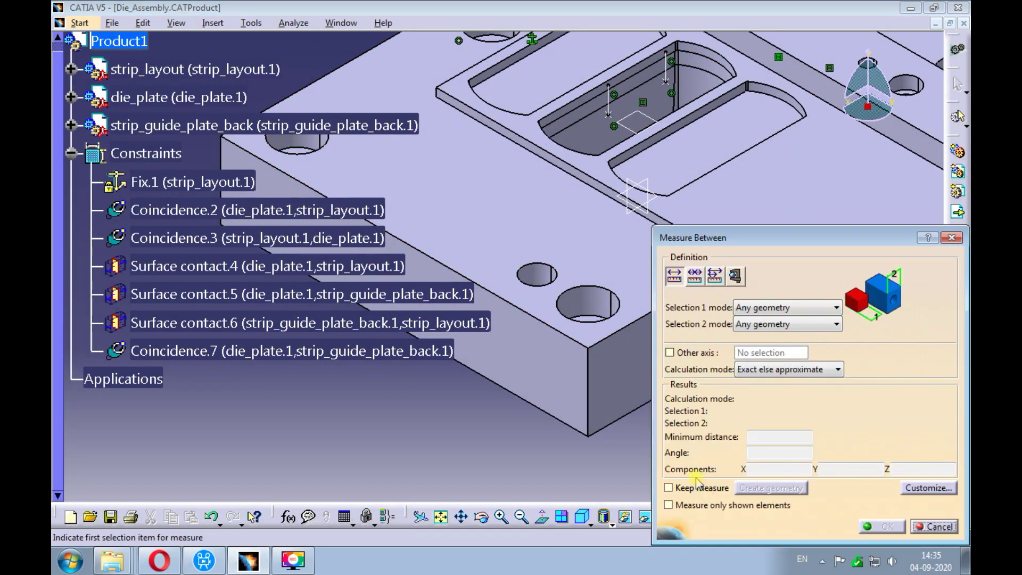
left_click(539, 366)
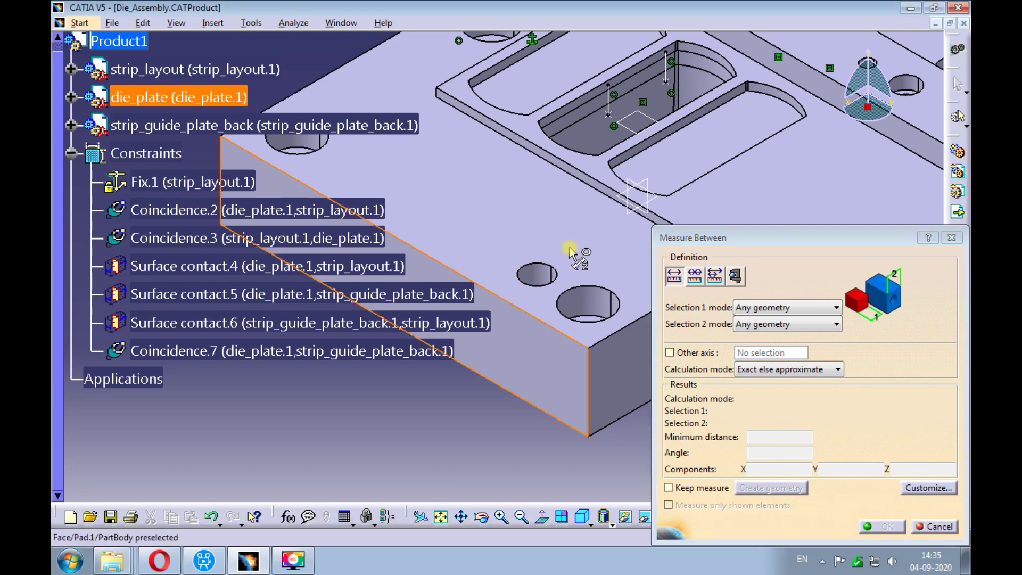
middle_click_drag(574, 231, 523, 210)
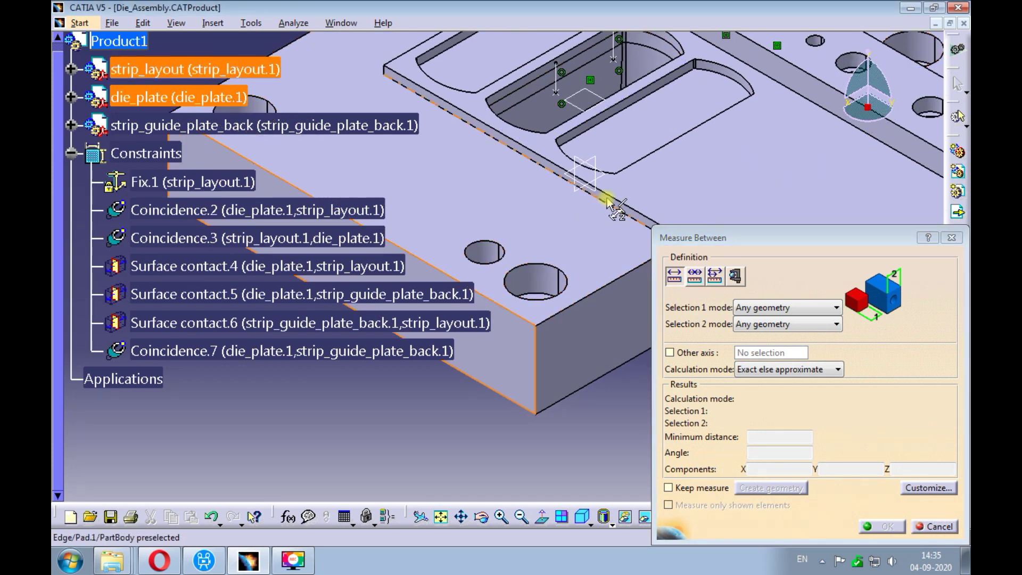
middle_click_drag(615, 182, 612, 158, "ctrl")
left_click(622, 175)
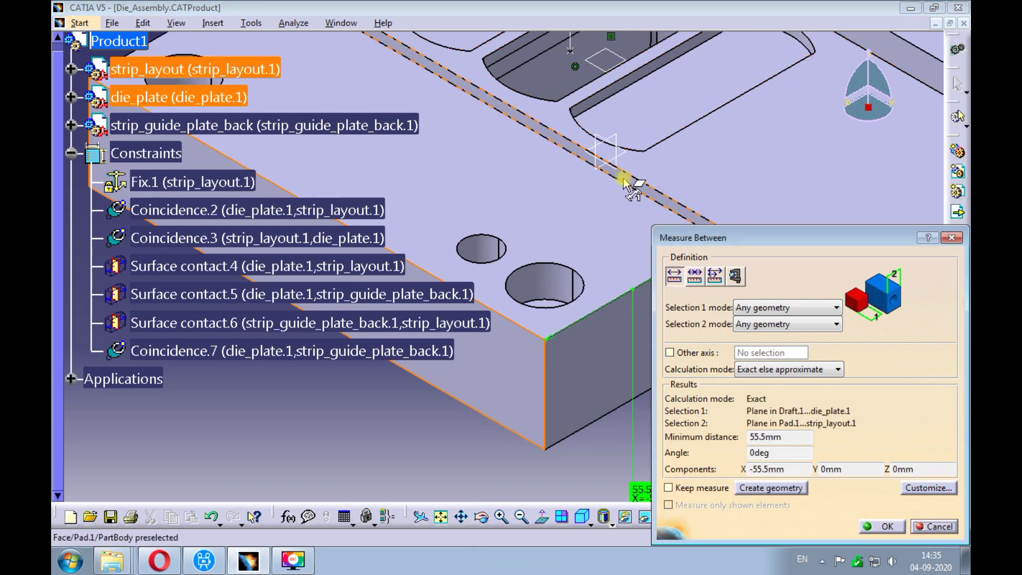
middle_click_drag(572, 291, 580, 315, "ctrl")
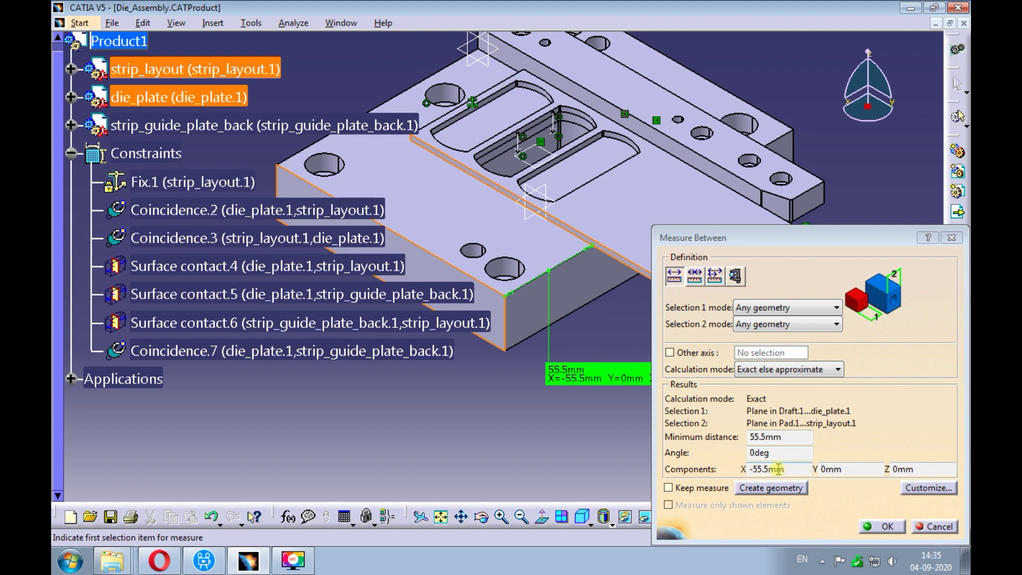
left_click_drag(782, 468, 740, 468)
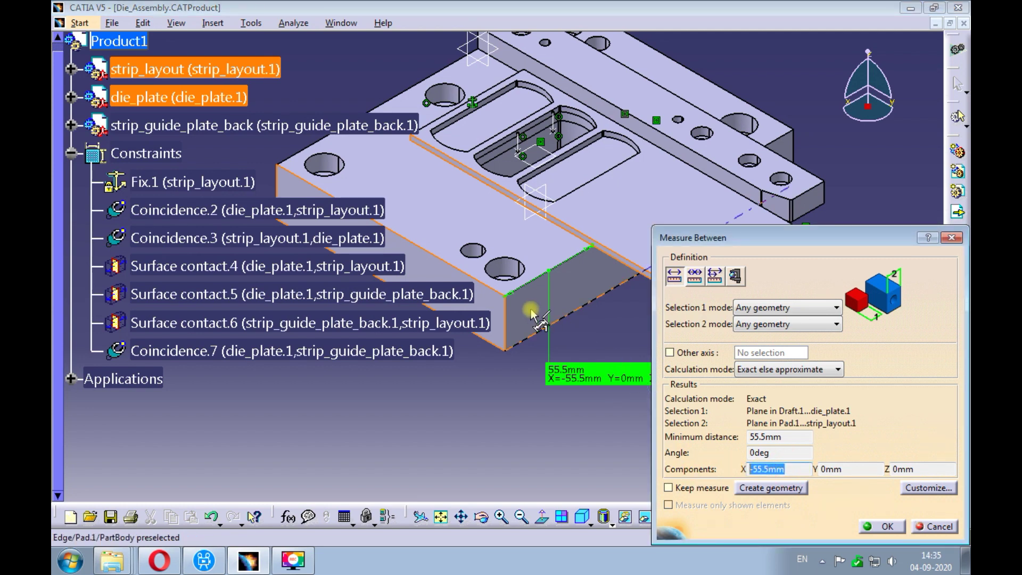
Step: Measure the distance from the die plate's outer side face to the axis of the large corner hole
middle_click_drag(548, 237, 577, 237, "ctrl")
left_click(521, 359)
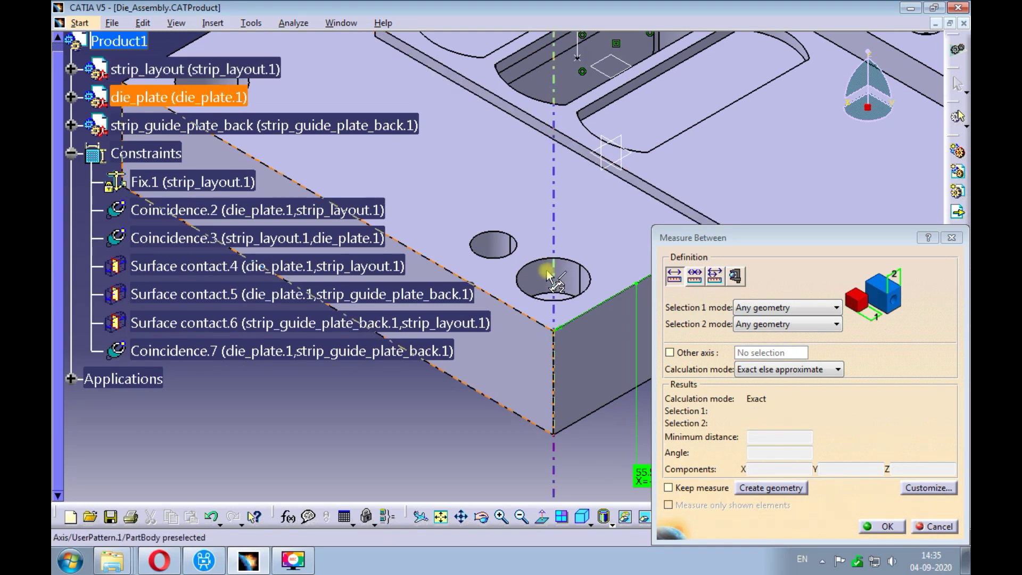
left_click(552, 281)
double_click(764, 469)
Step: Measure the distance from the large corner hole's axis to the strip layout's side face
middle_click_drag(557, 305, 511, 352)
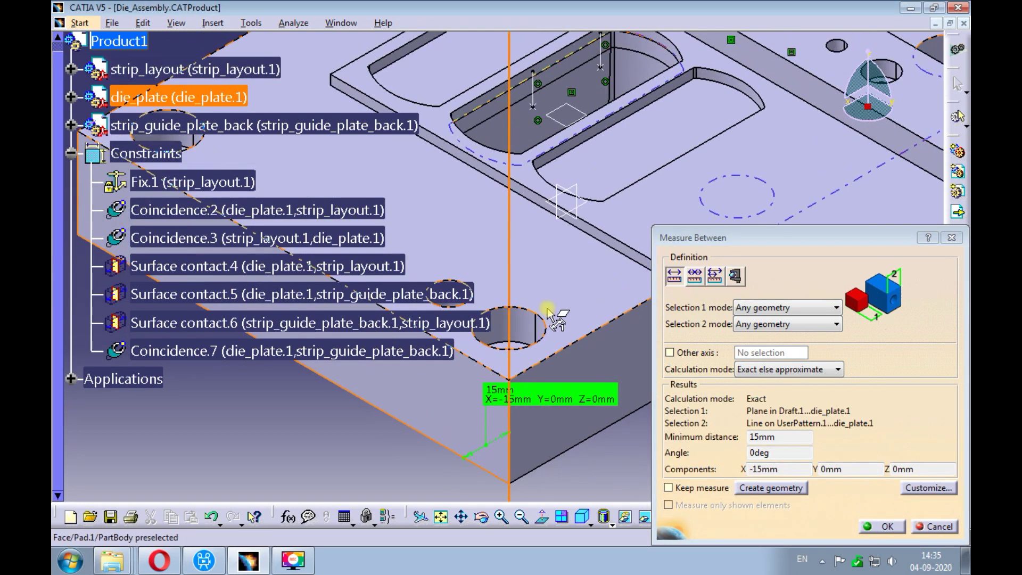
left_click(523, 323)
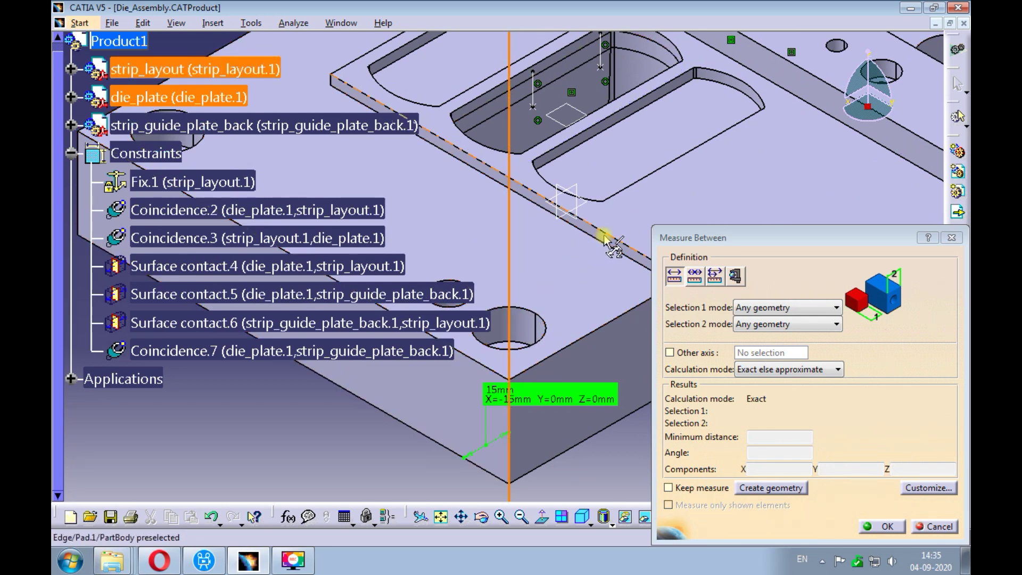
middle_click_drag(612, 224, 609, 205, "ctrl")
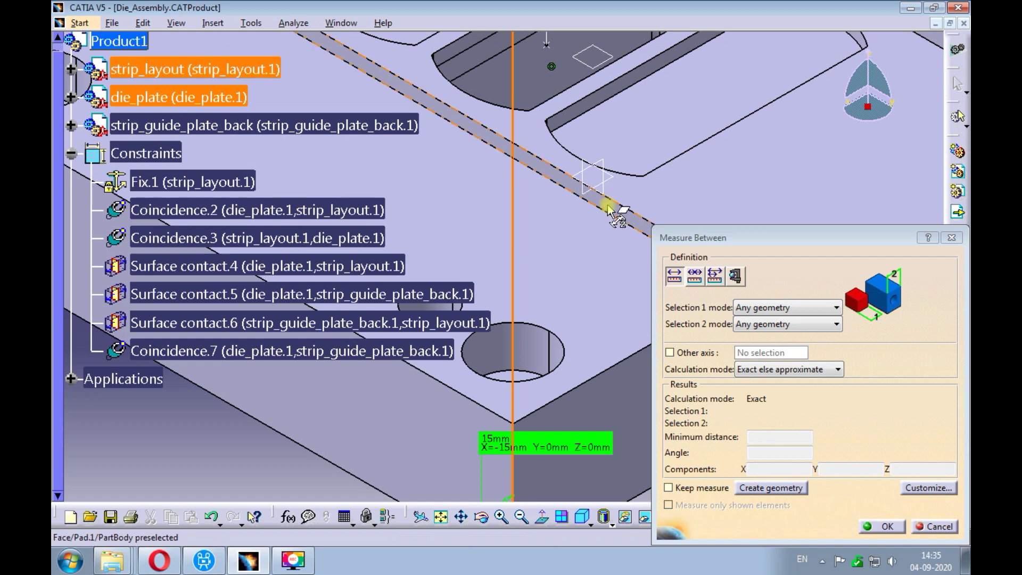
left_click(607, 202)
middle_click_drag(585, 250, 569, 415, "ctrl")
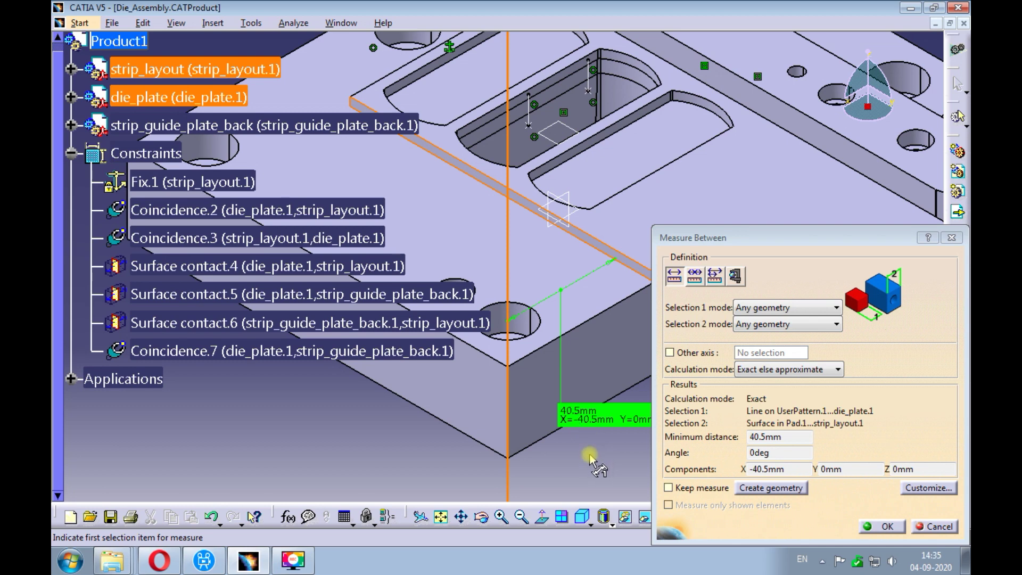
left_click_drag(791, 469, 742, 473)
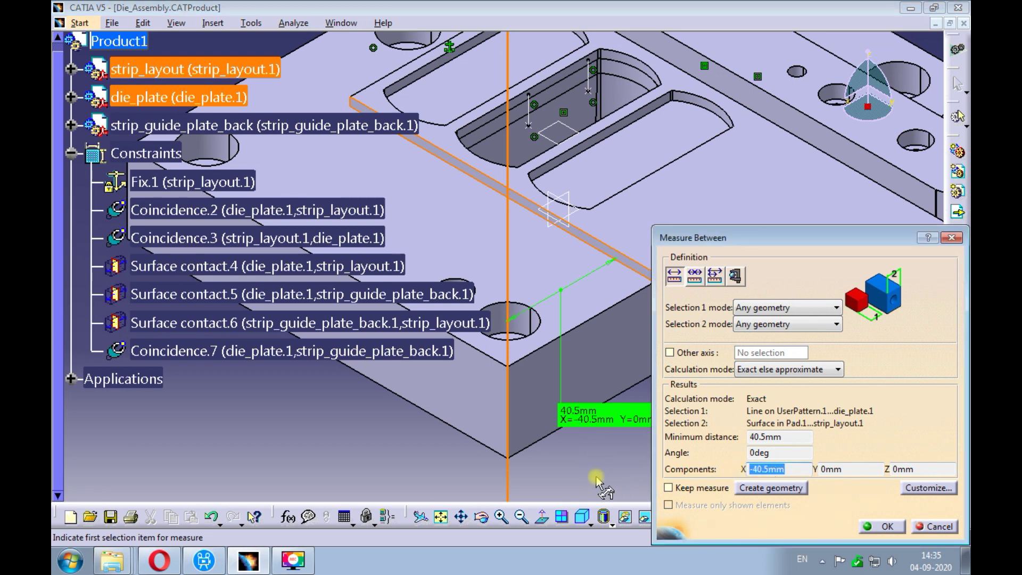
Step: Find and open the Windows Calculator
left_click(77, 554)
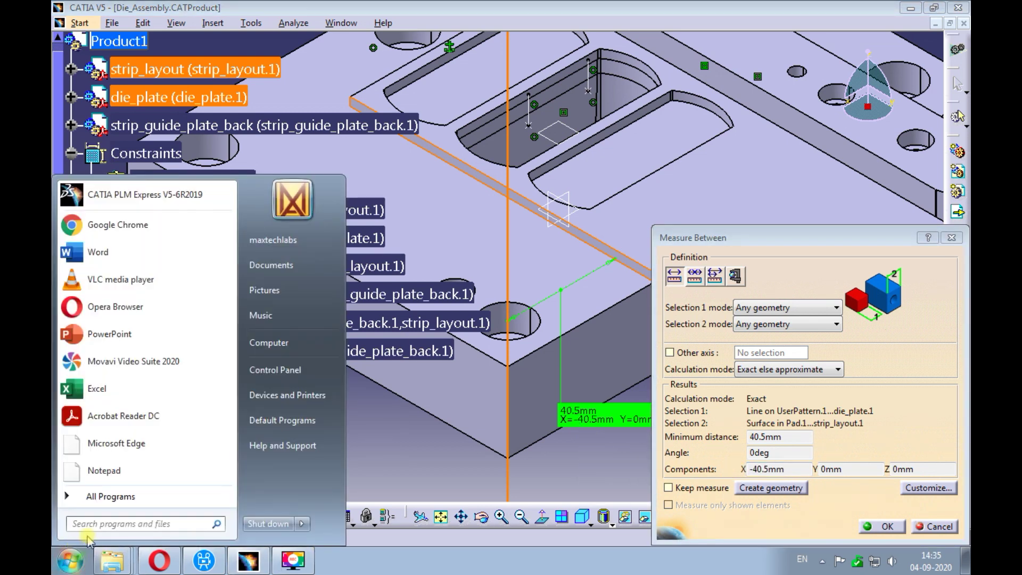
left_click(91, 525)
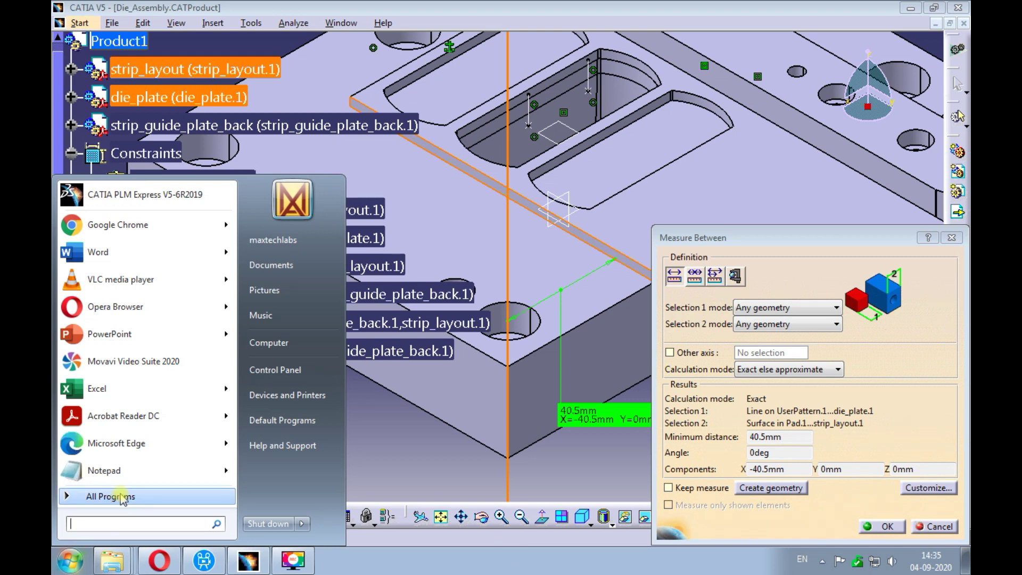
type("calc")
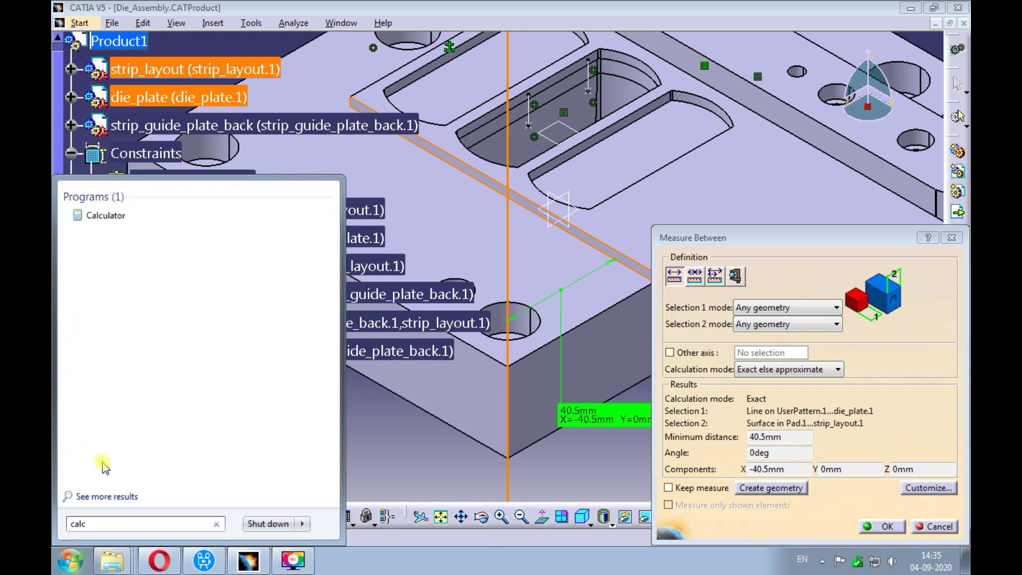
left_click(108, 211)
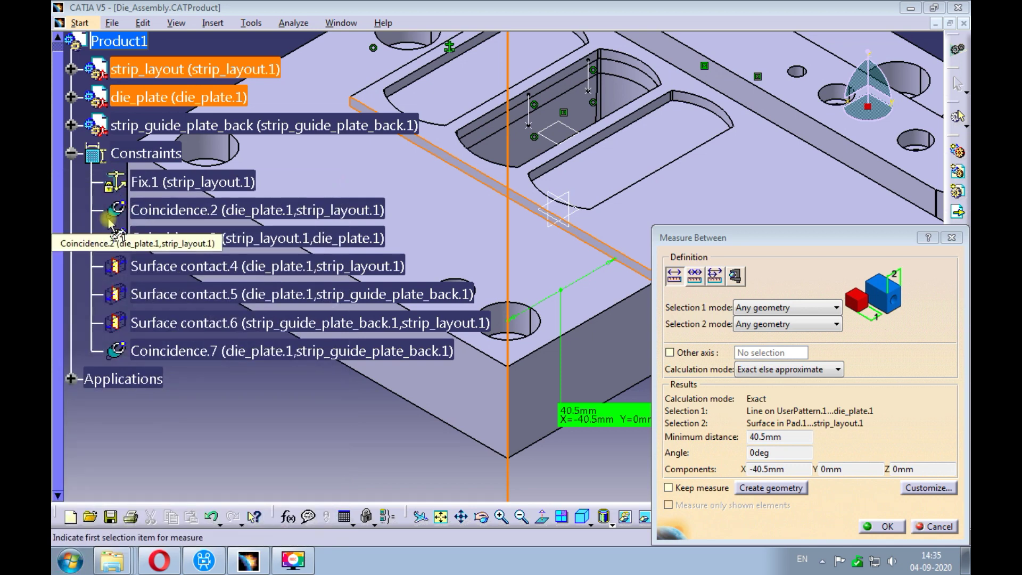
Step: Calculate 40.5 minus 15, minimize the Calculator and close the measurement in CATIA
left_click(189, 289)
left_click(203, 333)
left_click(244, 333)
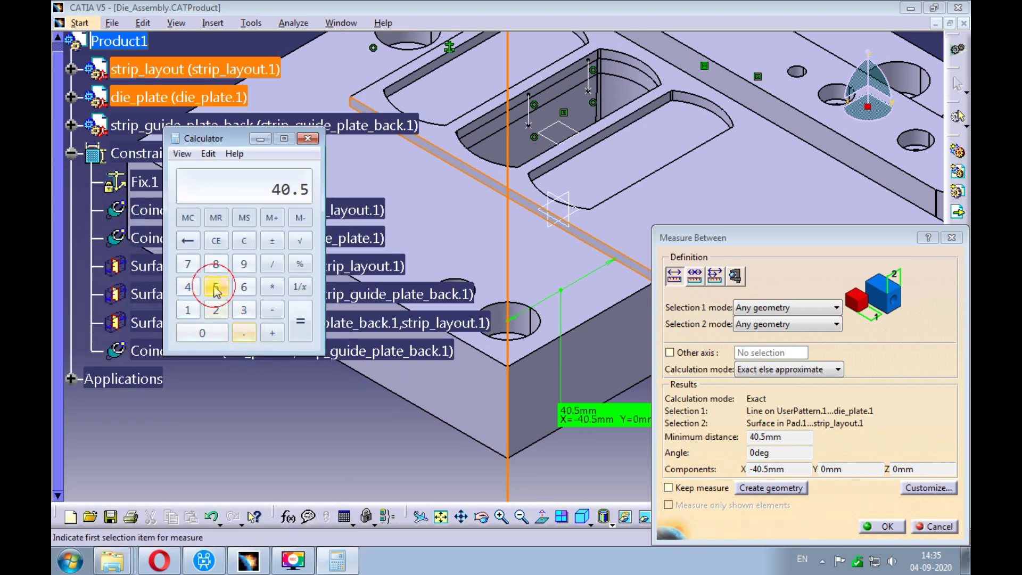
left_click(271, 311)
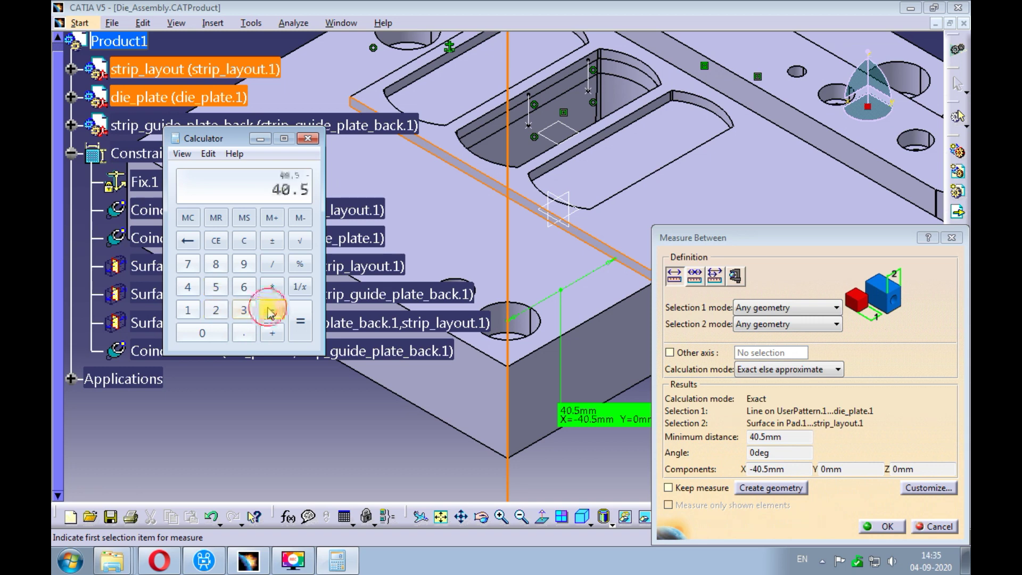
left_click(188, 310)
left_click(216, 288)
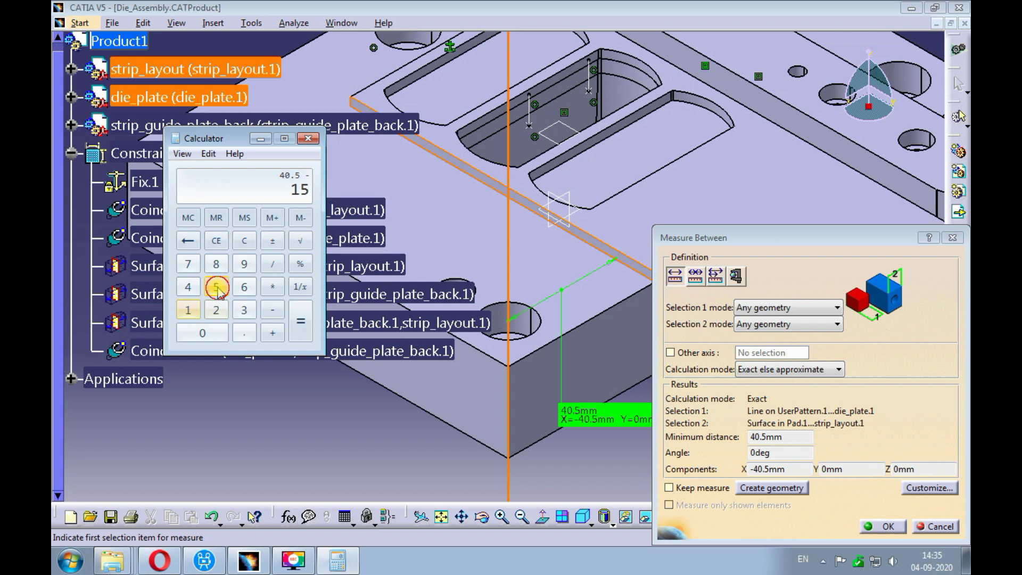
left_click(298, 325)
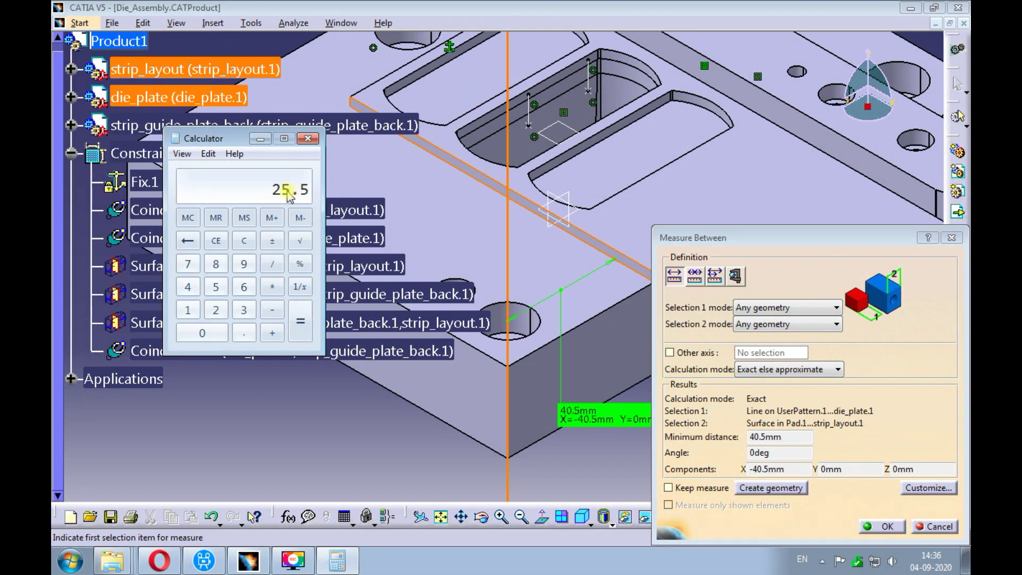
left_click(260, 139)
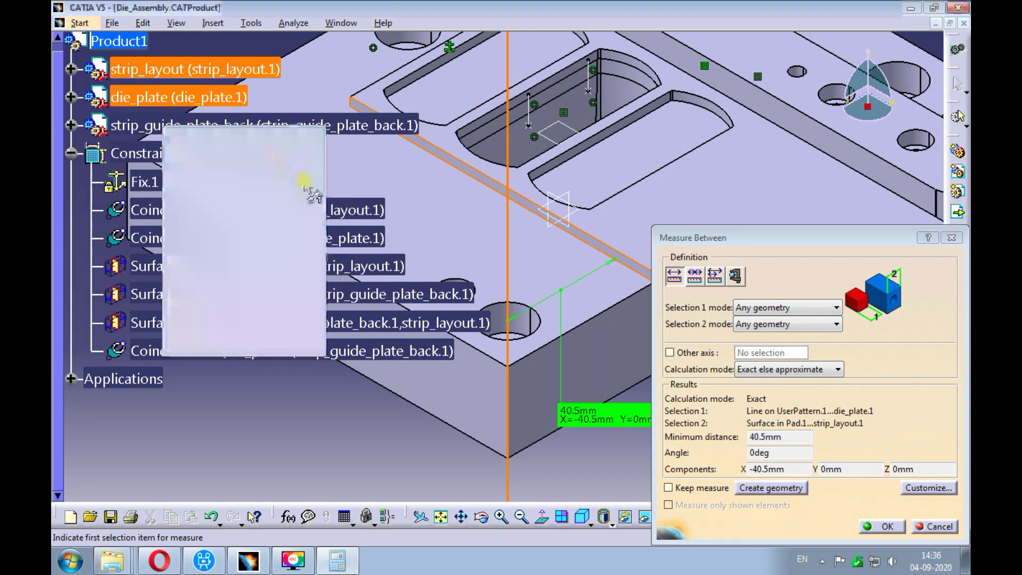
left_click(881, 526)
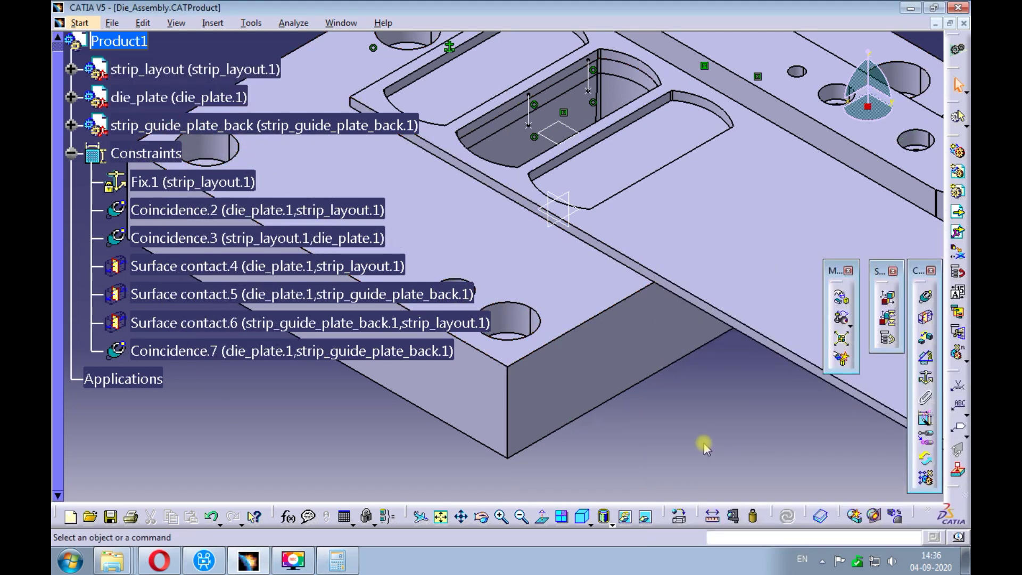
Step: Create a new part named strip_guide_plate_front
left_click(112, 23)
left_click(122, 39)
scroll(915, 422, "down", 2)
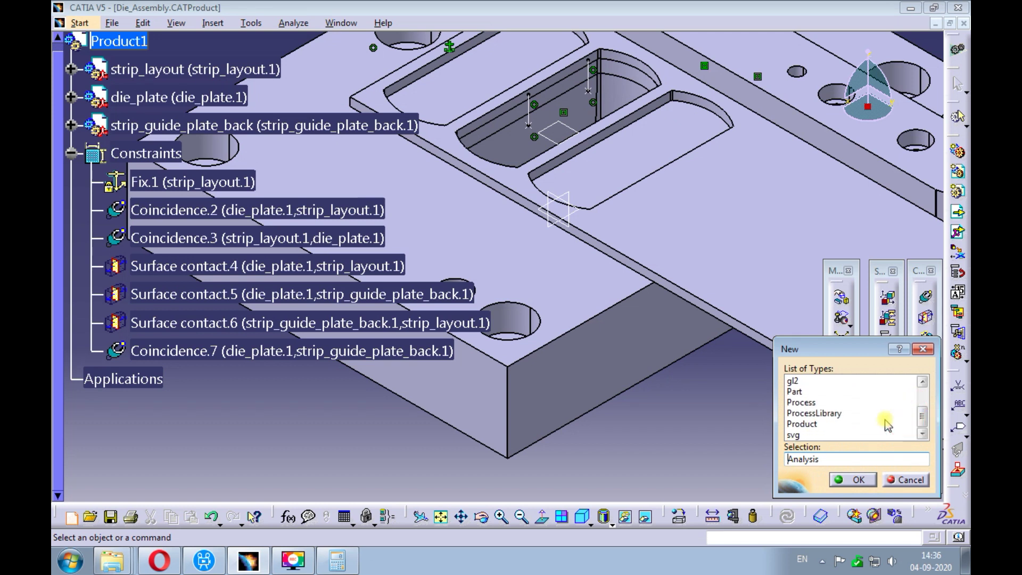
left_click(796, 392)
left_click(841, 481)
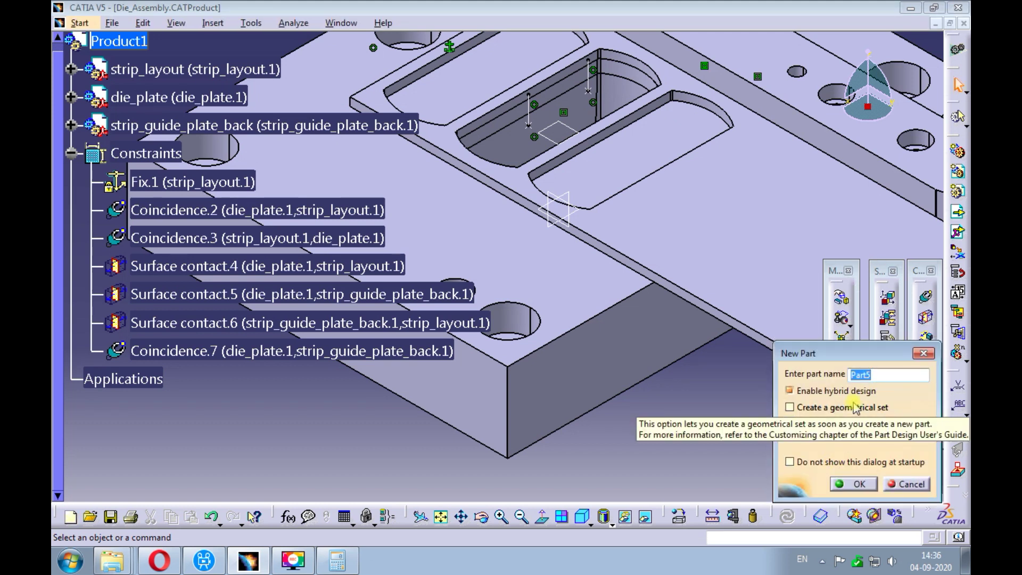
type("str")
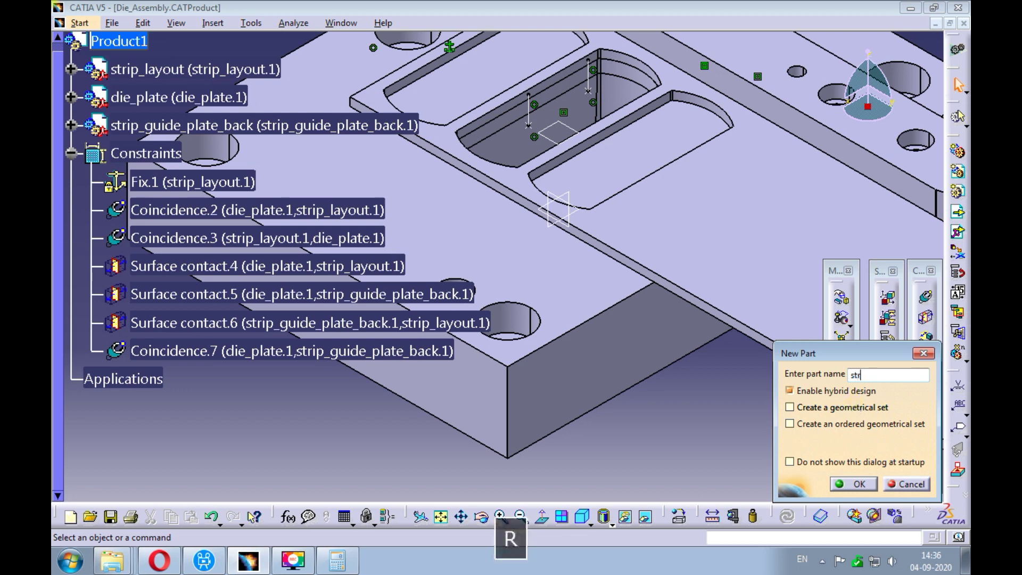
type("ip_")
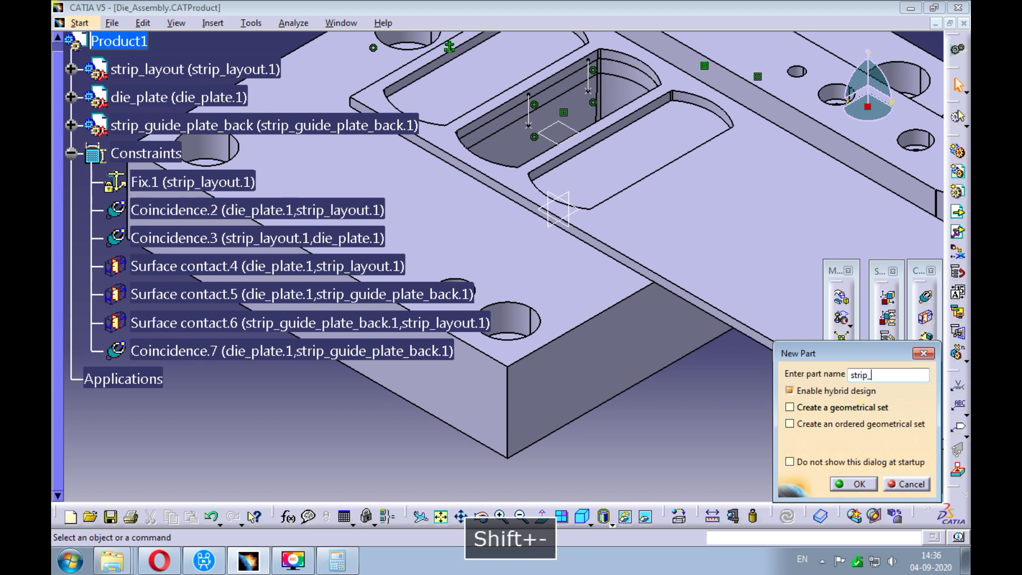
type("guide_p")
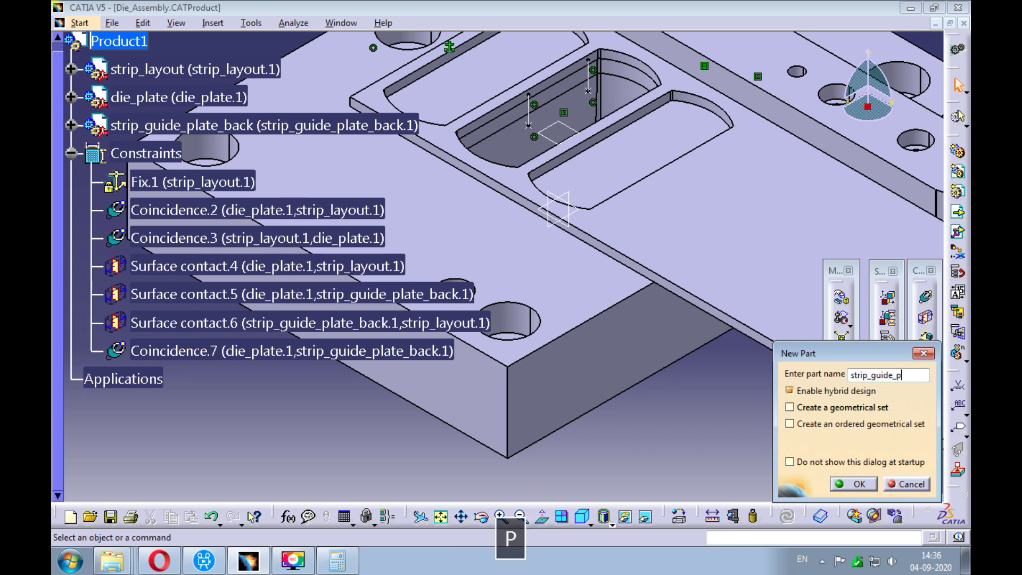
type("late_front")
left_click(855, 484)
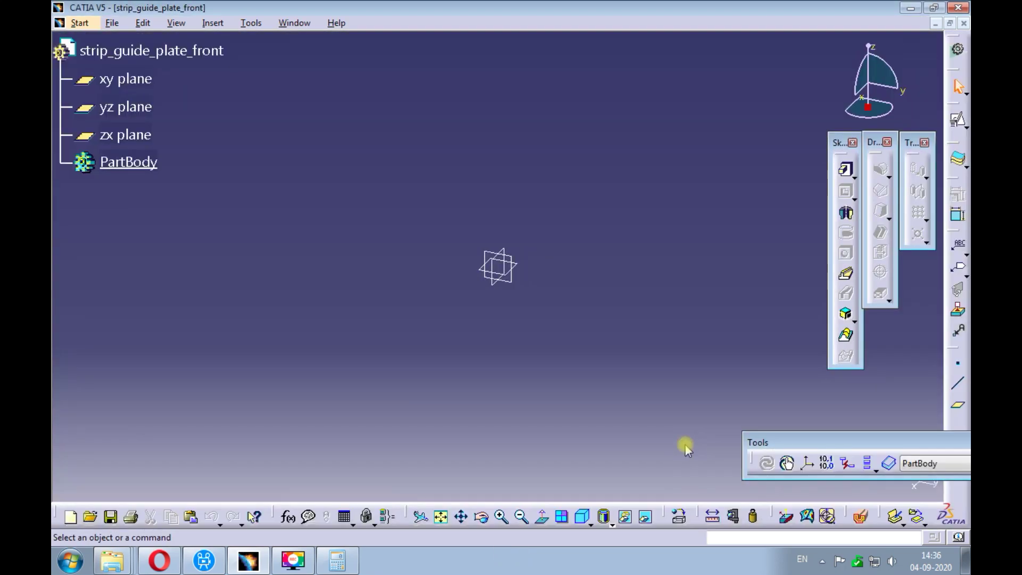
Step: Start a positioned sketch on the xy plane with its H axis along y and its V axis along negative x
left_click(965, 129)
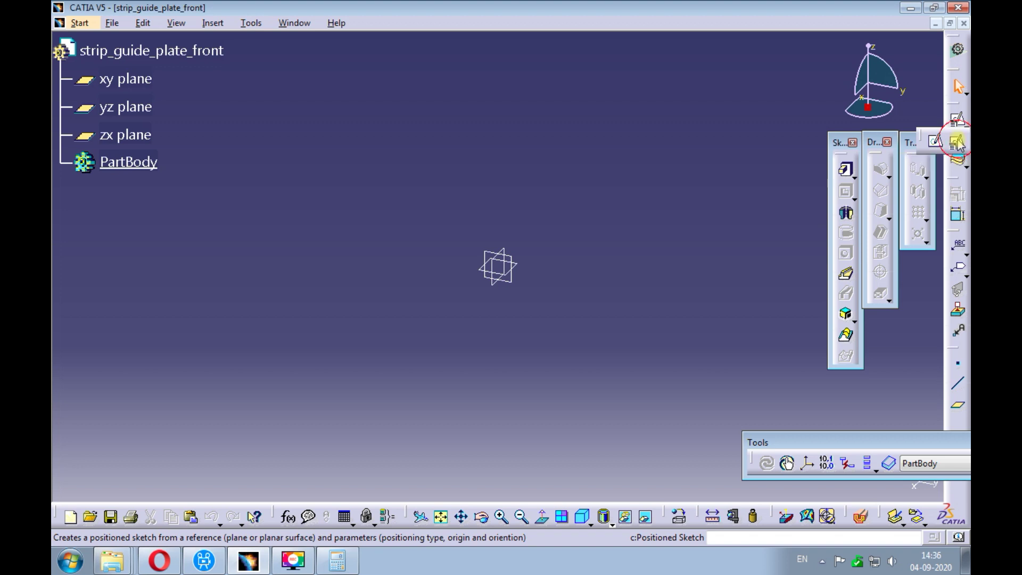
left_click(958, 142)
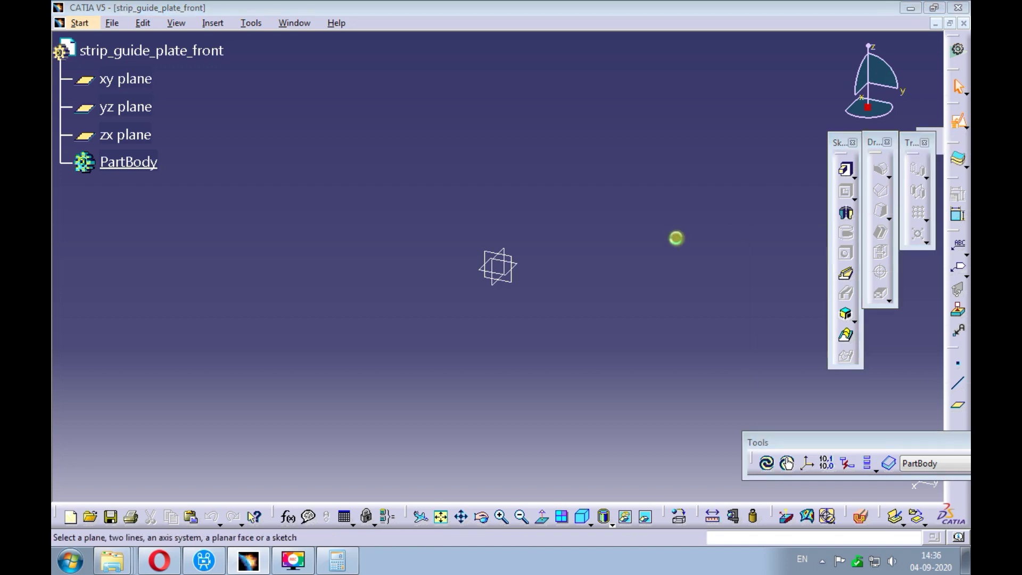
left_click(516, 265)
left_click(877, 454)
left_click(842, 456)
left_click(850, 477)
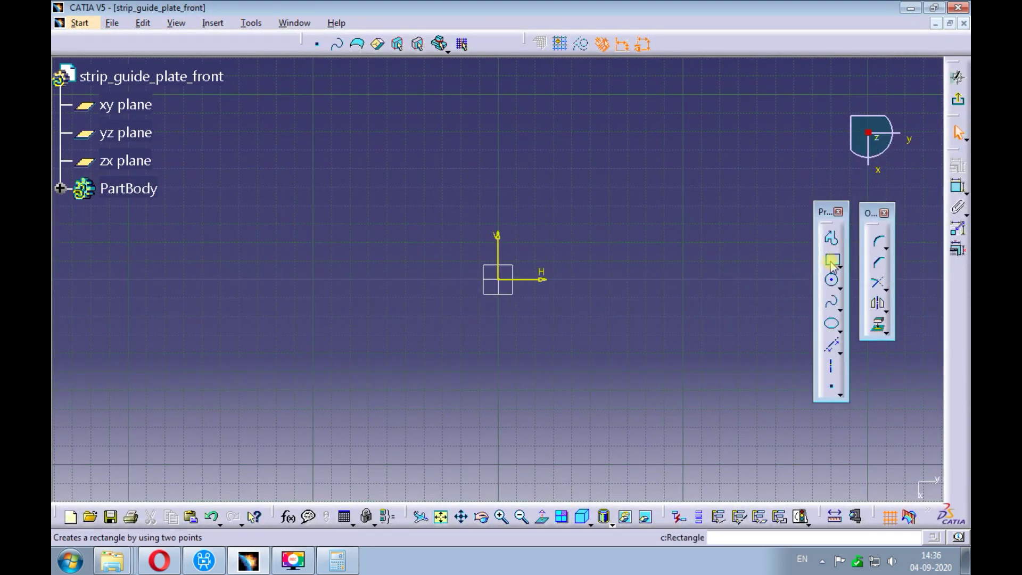
Step: Sketch a rectangle from the origin, about 112 mm wide and 39 mm high, extending below the H axis
left_click(832, 260)
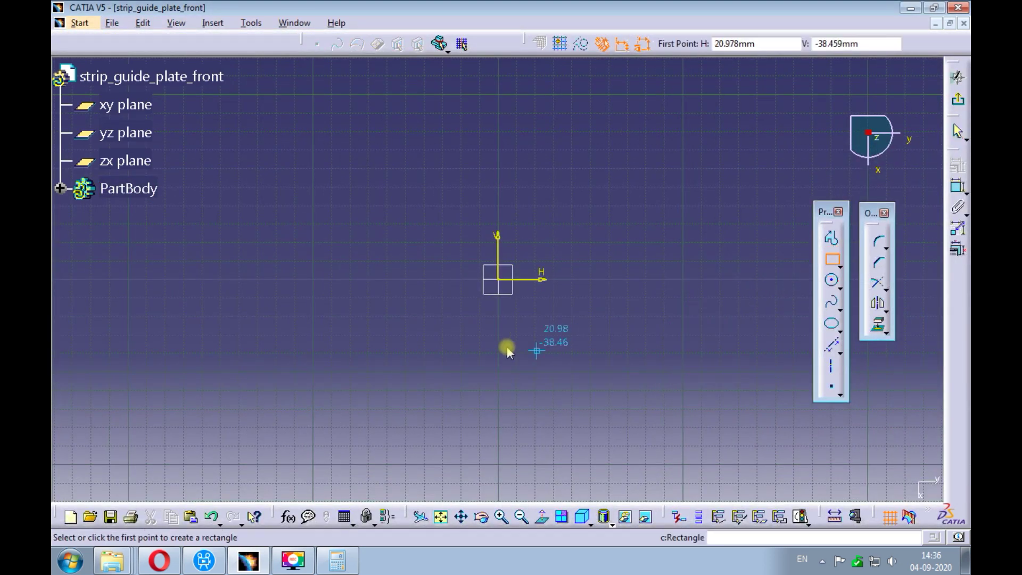
left_click(499, 279)
left_click(708, 353)
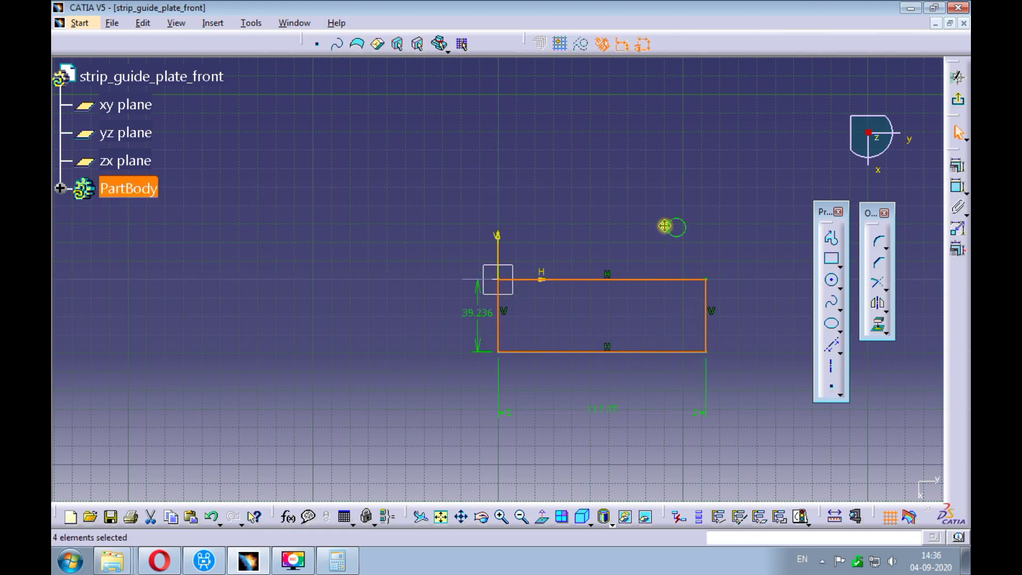
middle_click_drag(675, 228, 535, 211)
left_click(528, 203)
Step: Set the rectangle's height to 25 mm and its width to 144+50 mm
double_click(337, 304)
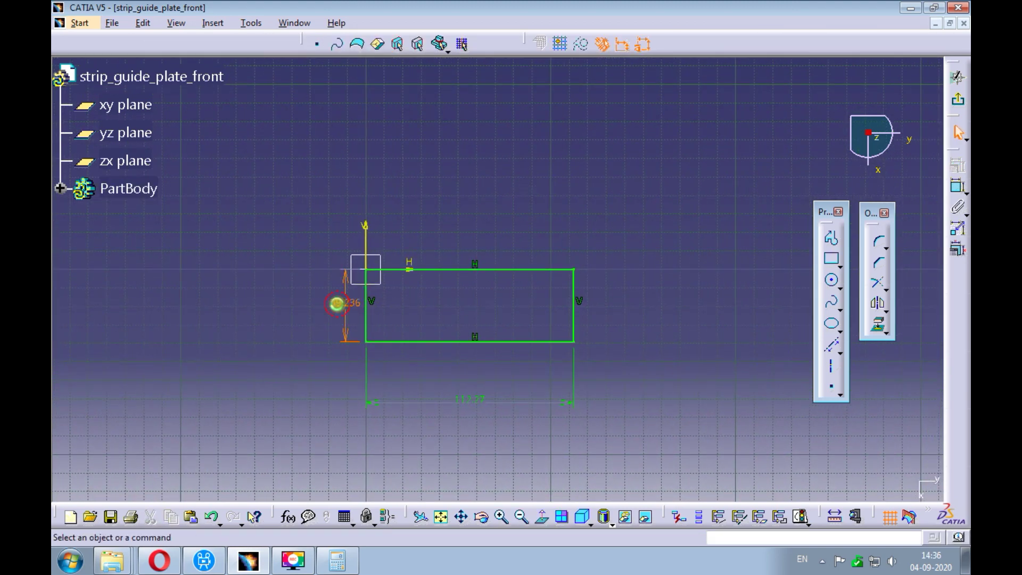
type("25")
key("Return")
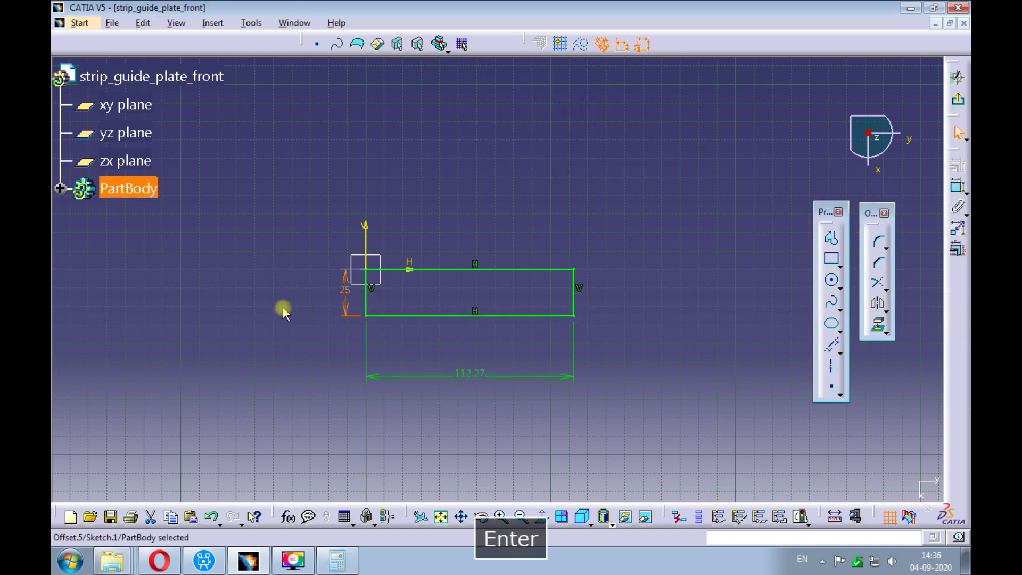
middle_click_drag(469, 217, 421, 200)
double_click(424, 353)
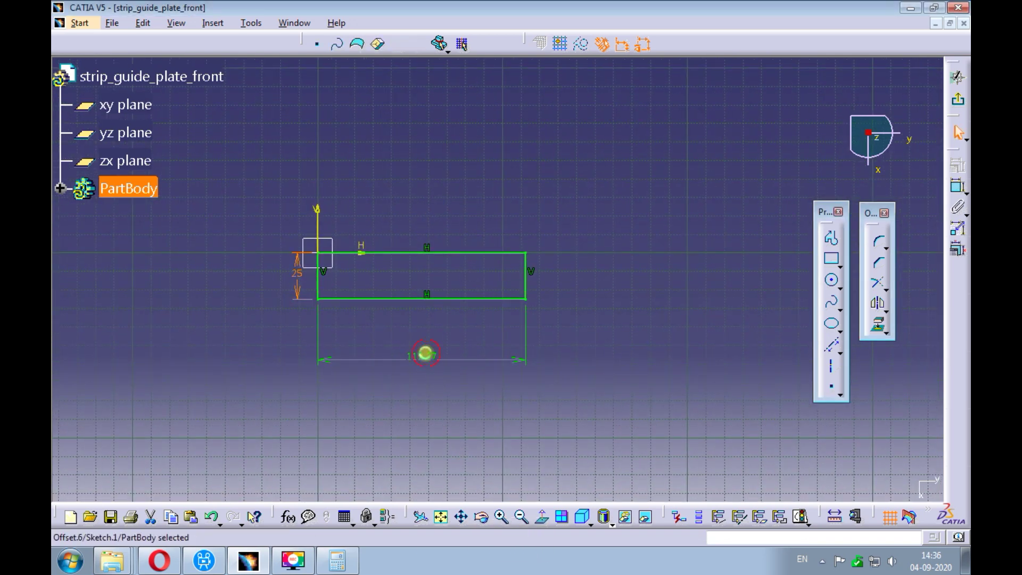
type("144+50")
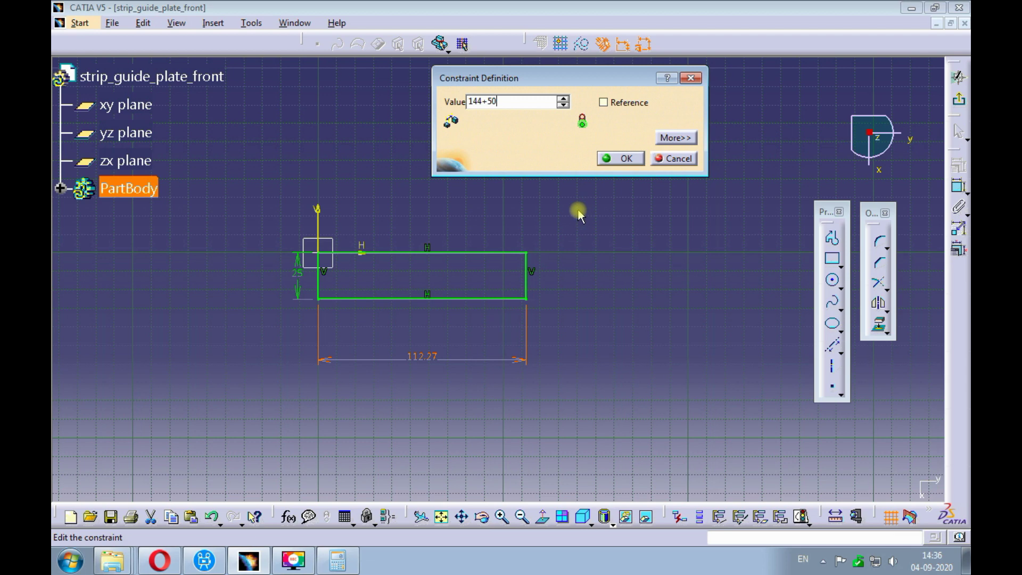
left_click(613, 156)
middle_click_drag(593, 185, 548, 178)
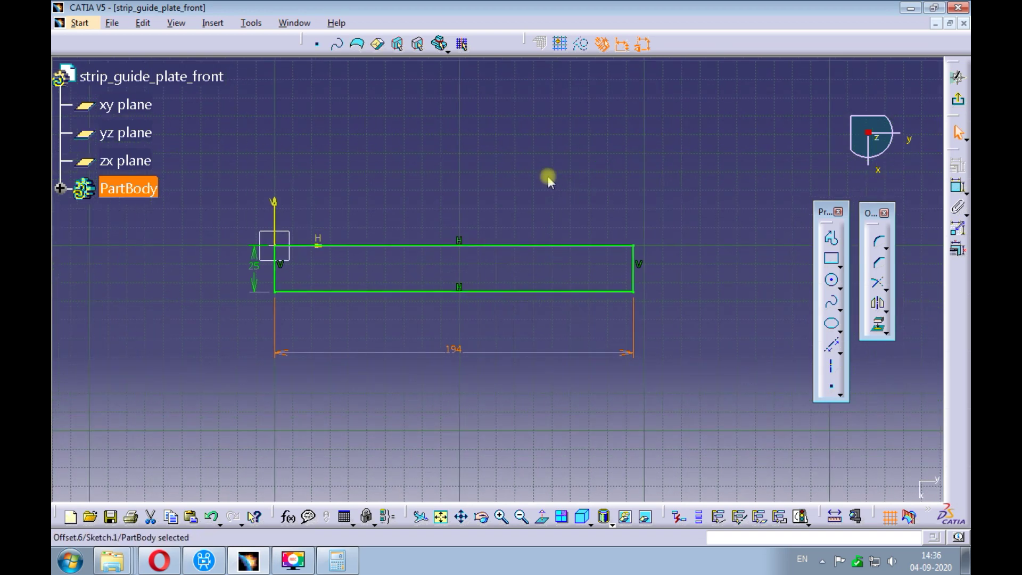
left_click(548, 174)
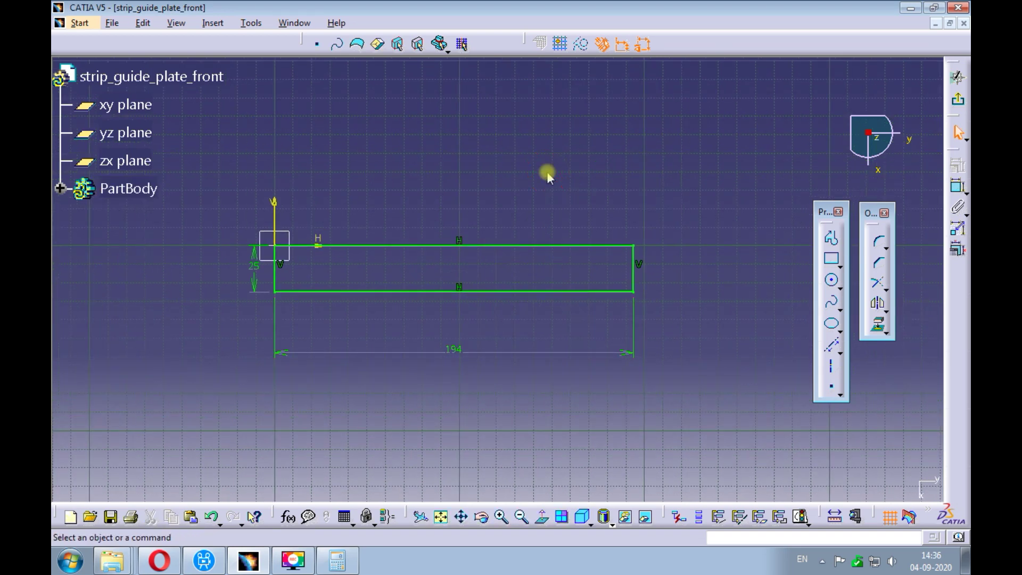
Step: Finish the sketch and pad the rectangular profile with a length of 12 mm
left_click(962, 103)
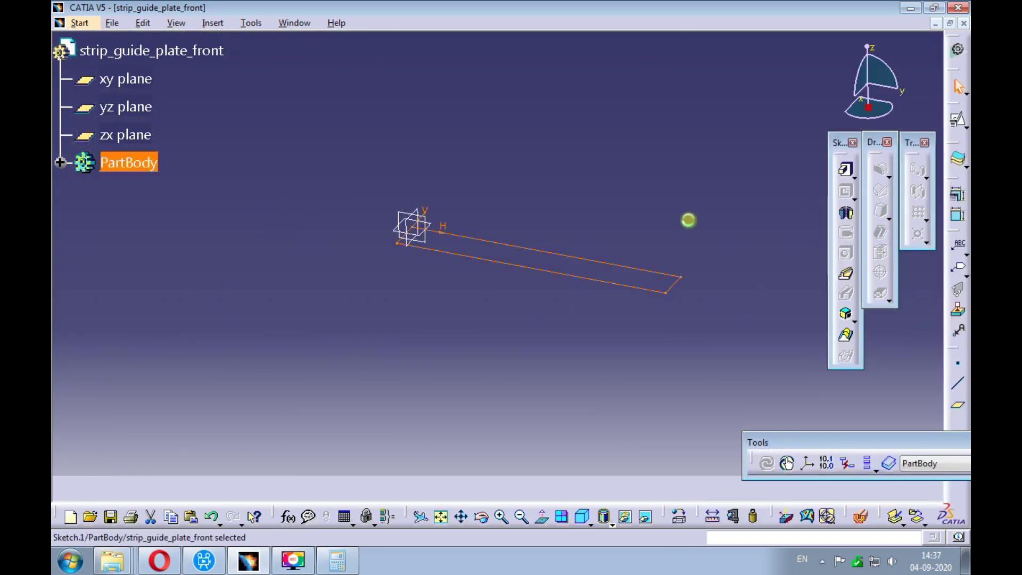
left_click(652, 197)
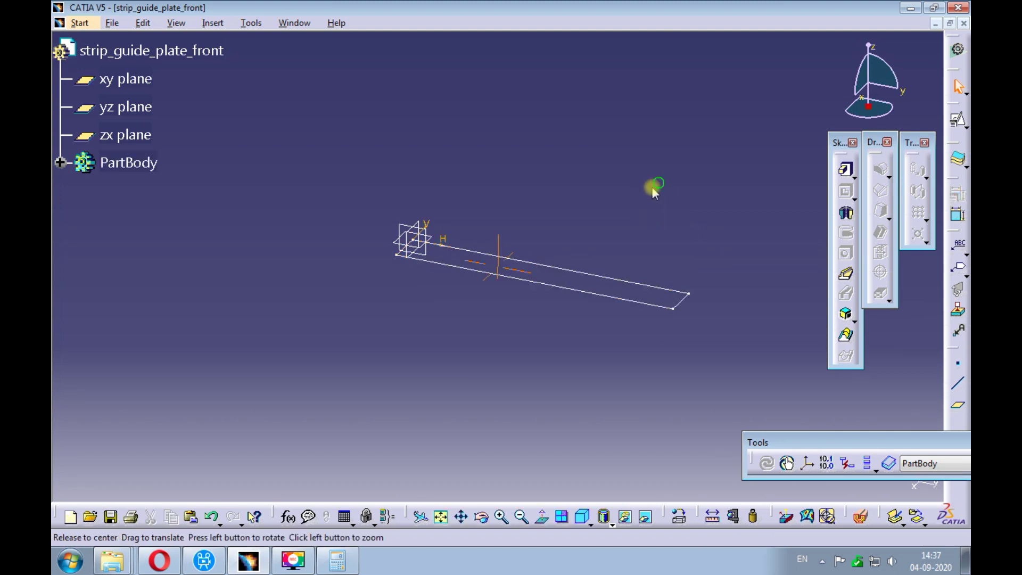
left_click(847, 169)
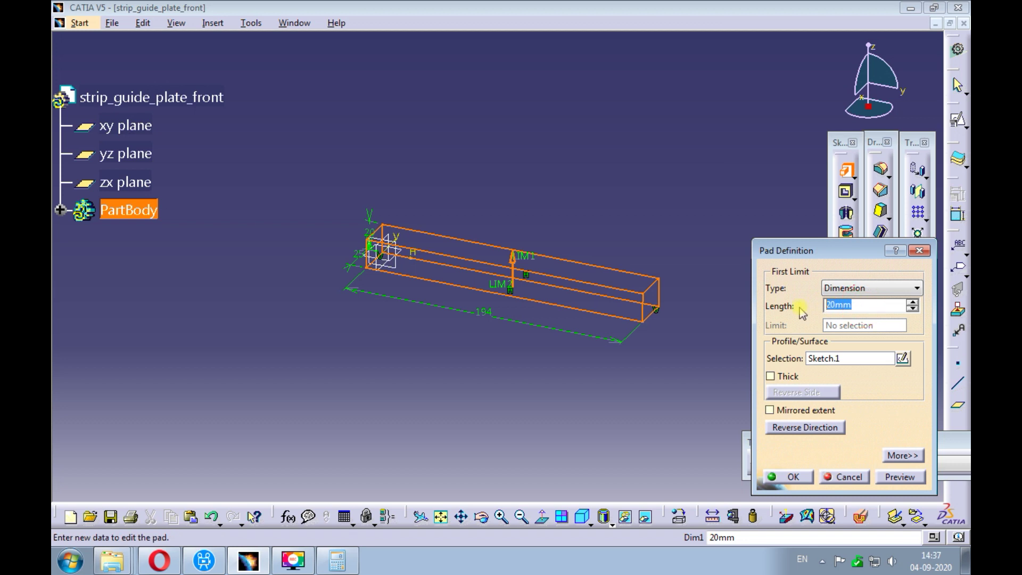
type("12")
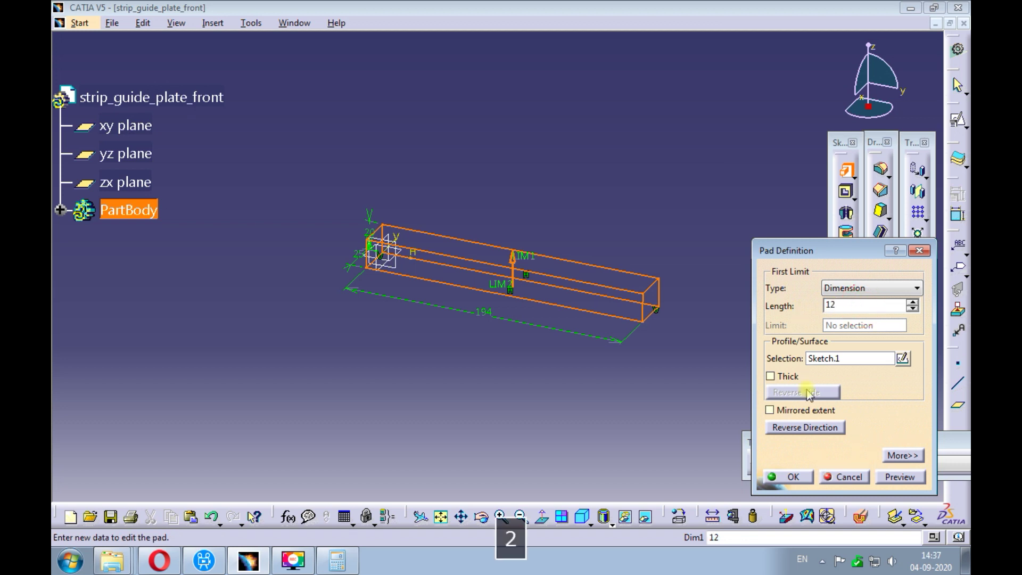
left_click(899, 477)
left_click(804, 475)
middle_click_drag(657, 386, 554, 187)
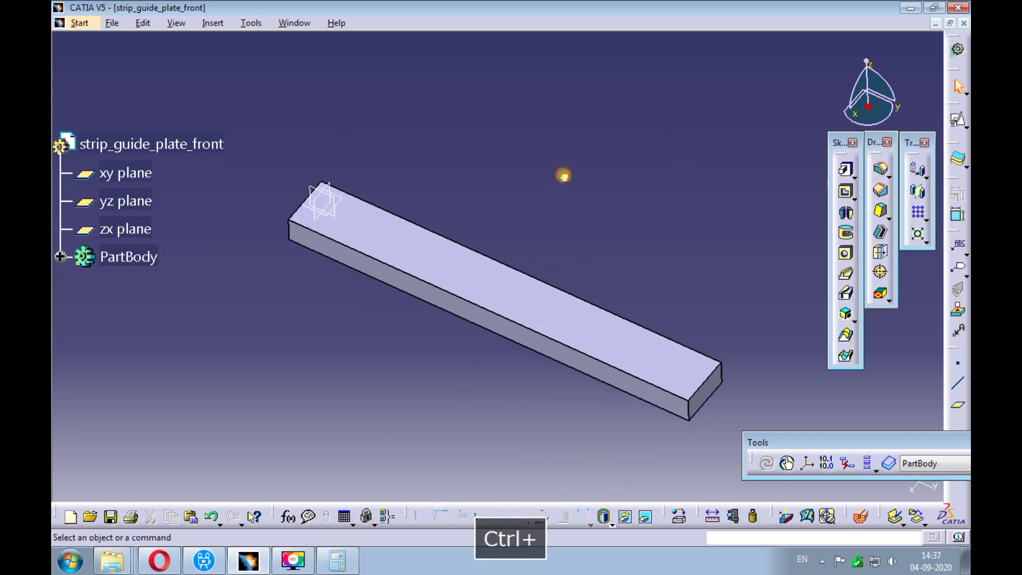
Step: Start a positioned sketch on the plate's upper face with its H axis along y and its V axis along negative x
left_click(956, 121)
left_click(460, 268)
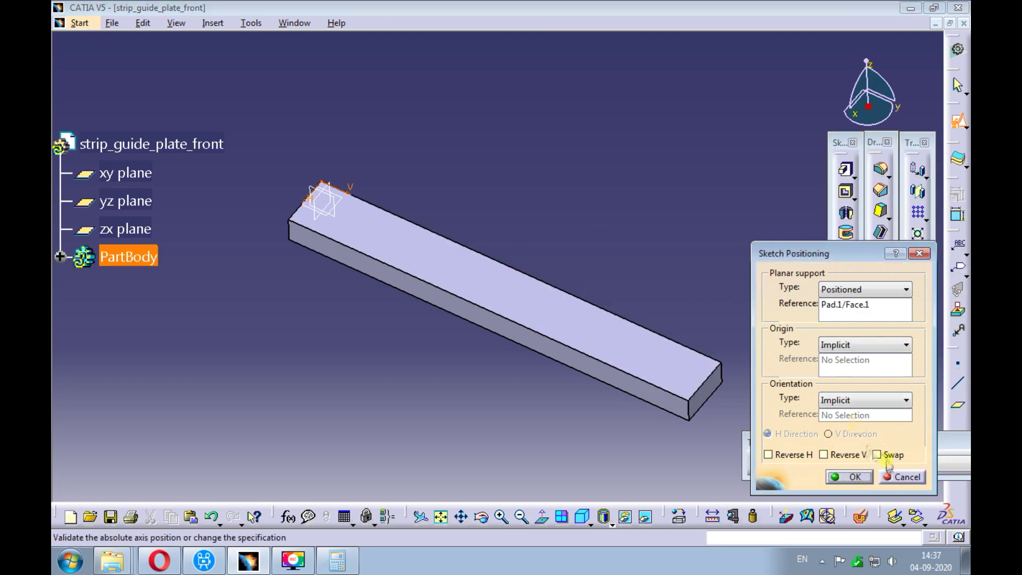
left_click(840, 456)
left_click(839, 476)
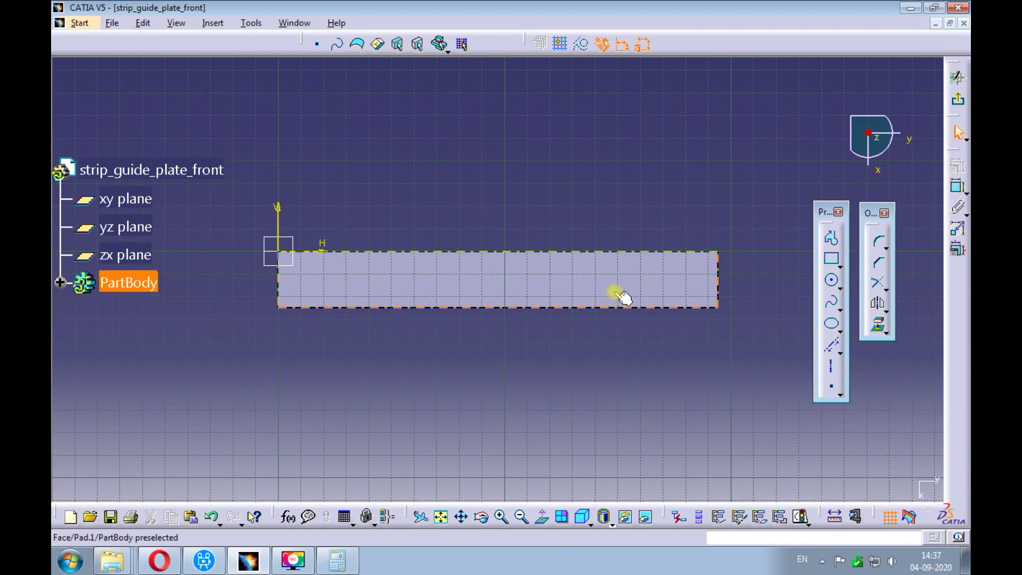
Step: Sketch an infinite horizontal line about 13 mm below the H axis and convert it to a construction element
left_click(840, 353)
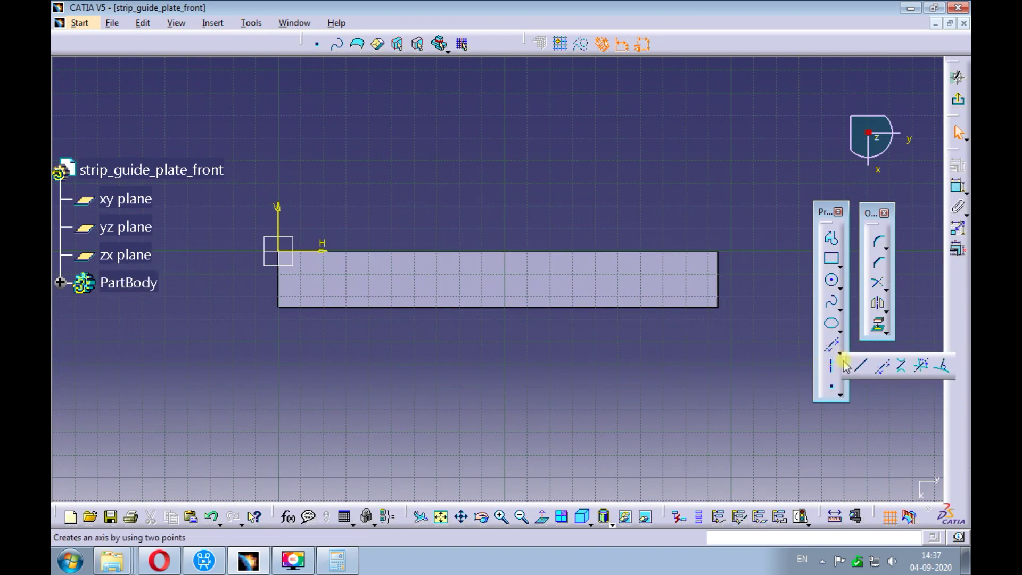
left_click(881, 366)
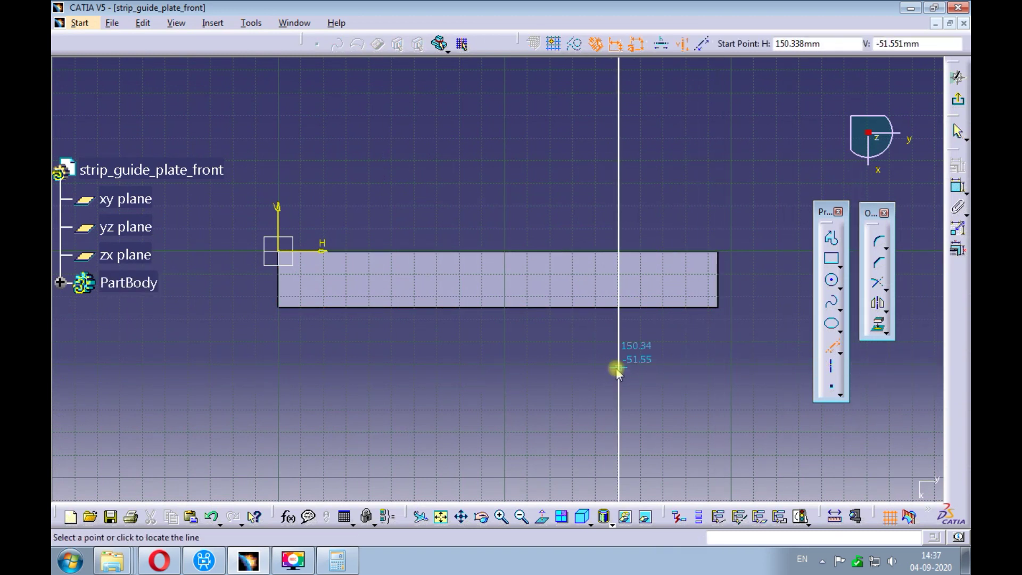
left_click(661, 44)
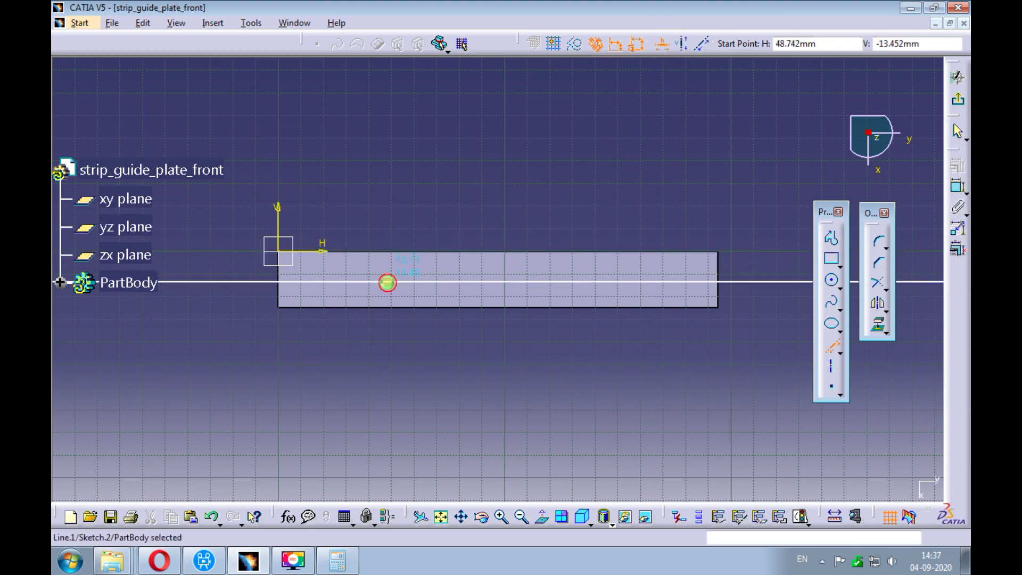
left_click(392, 283)
middle_click_drag(404, 208, 430, 216)
left_click(418, 301)
right_click(429, 303)
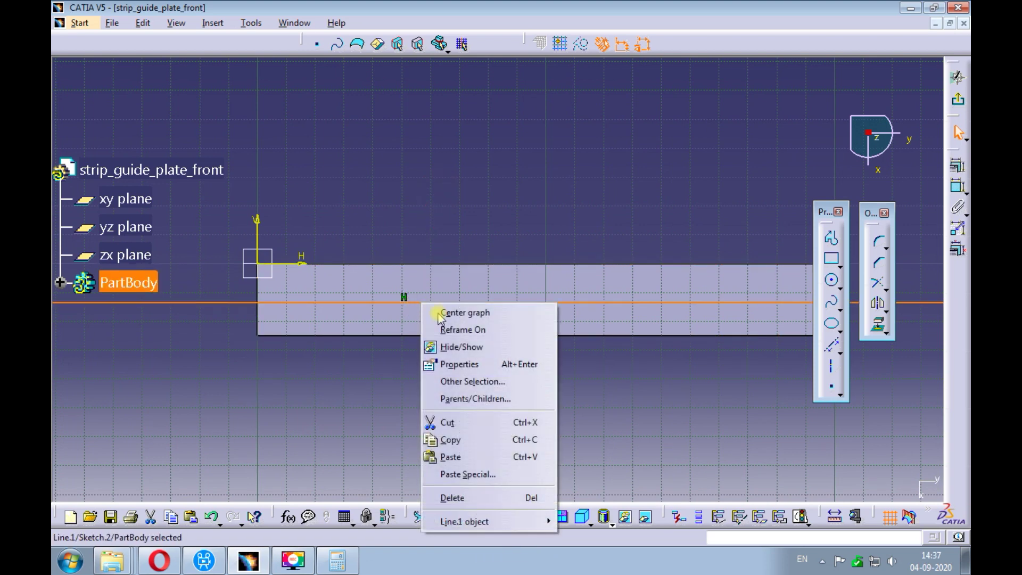
mouse_move(456, 522)
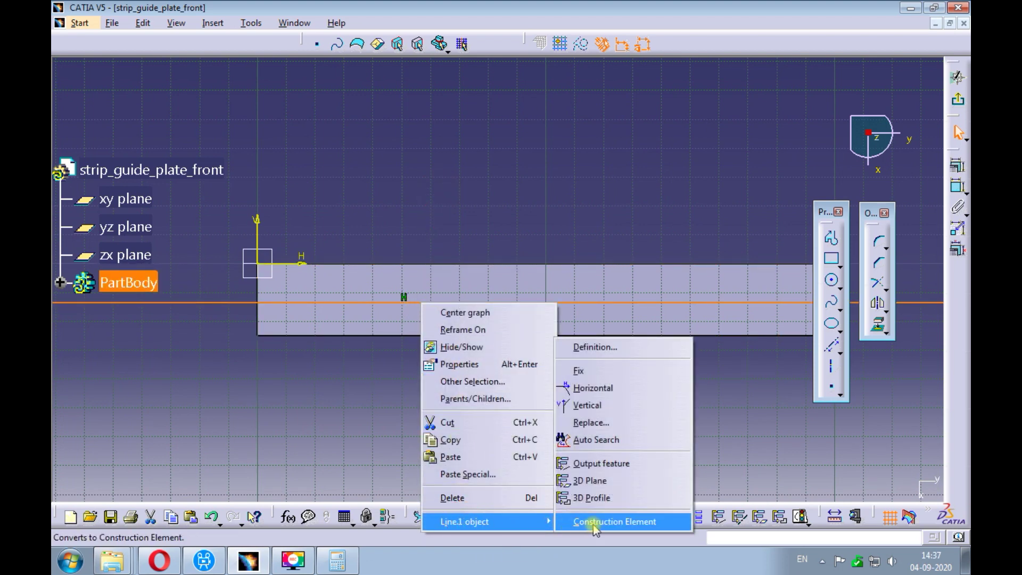
left_click(596, 525)
middle_click_drag(456, 415, 480, 411)
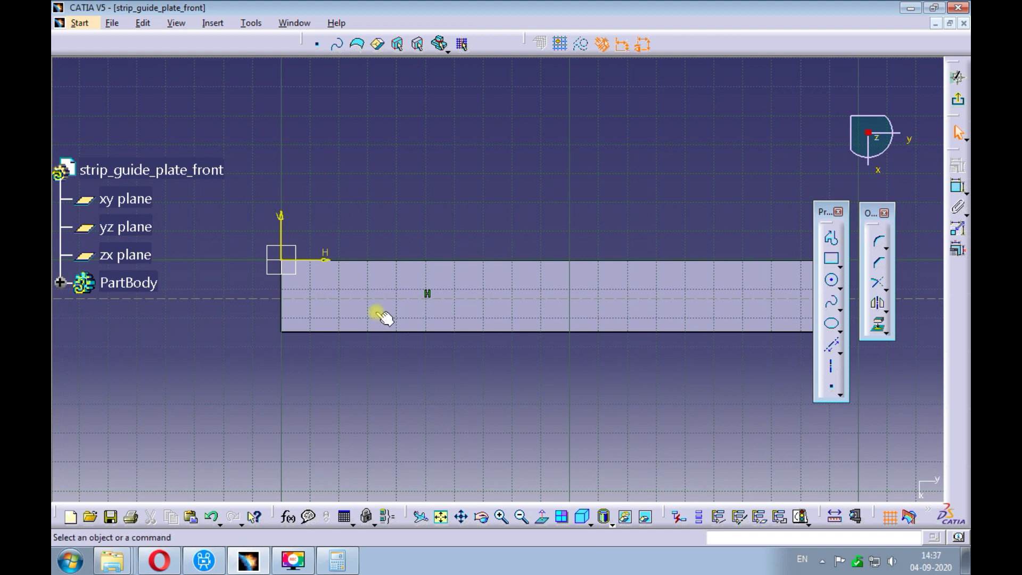
Step: Constrain the plate's two long edges to be symmetric about the horizontal construction line
left_click(358, 261)
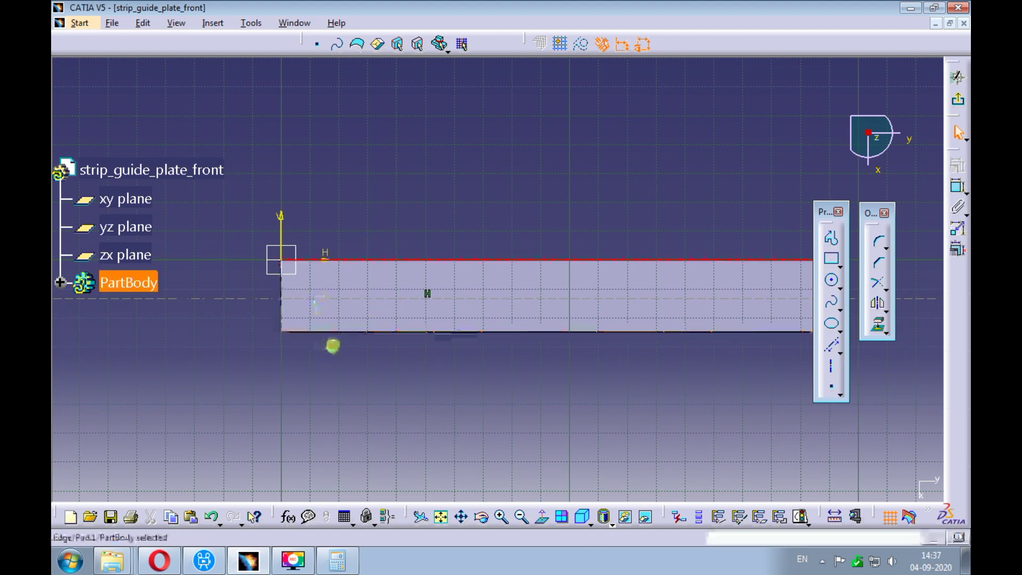
left_click(346, 332, "ctrl")
left_click(354, 299, "ctrl")
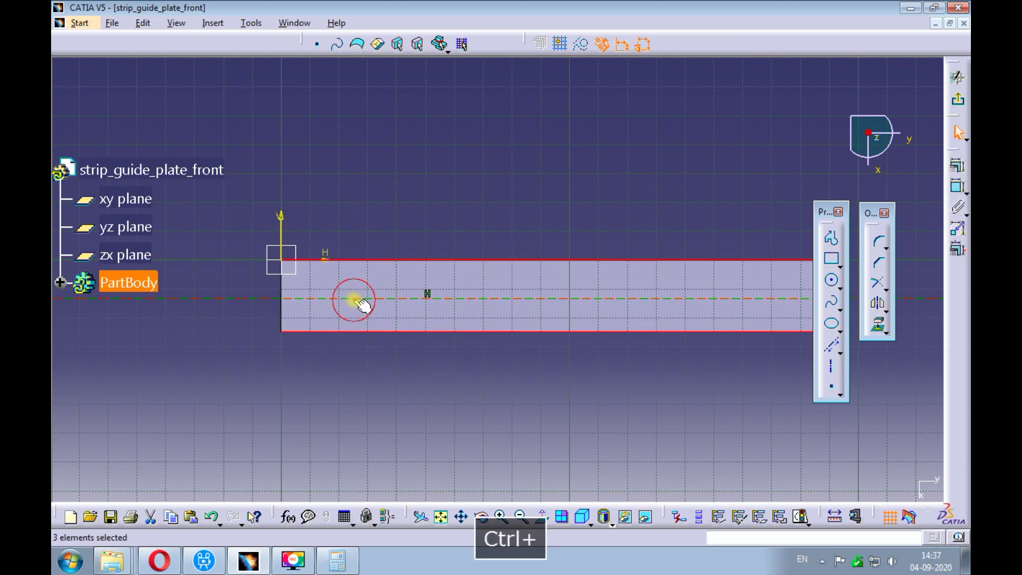
left_click(958, 165)
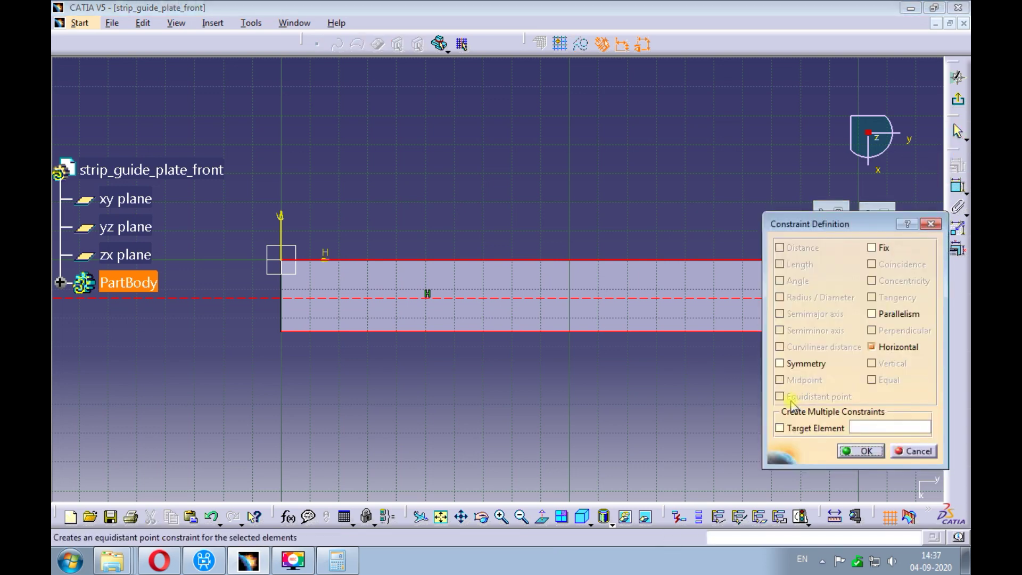
left_click(780, 364)
left_click(850, 450)
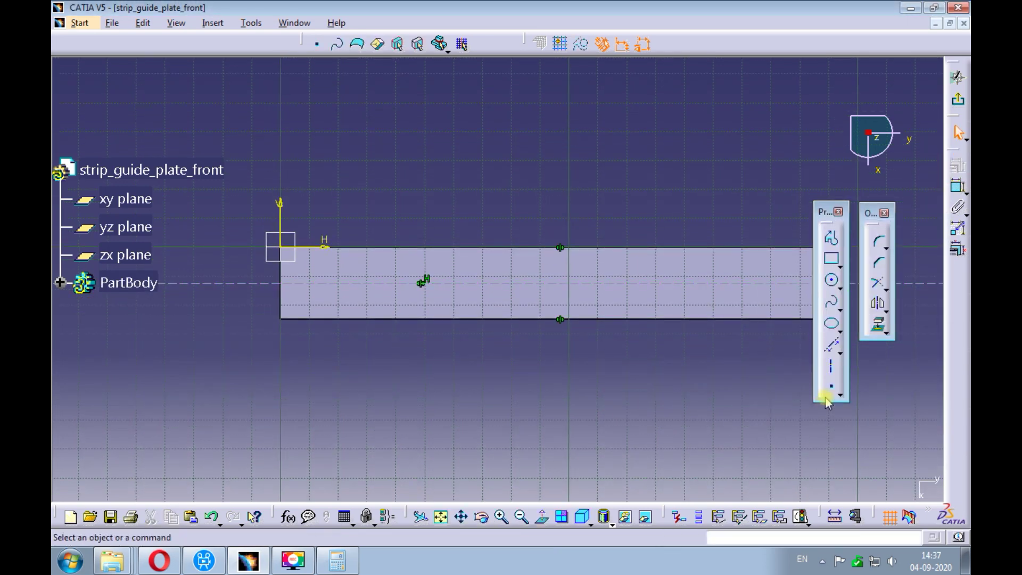
Step: Place six points on the horizontal construction line, two near each end of the plate and two just beyond its middle along H
left_click(831, 387)
mouse_move(566, 353)
middle_mouse_down("ctrl")
mouse_move(573, 377)
mouse_move(544, 382)
middle_mouse_up("ctrl")
left_click(336, 282)
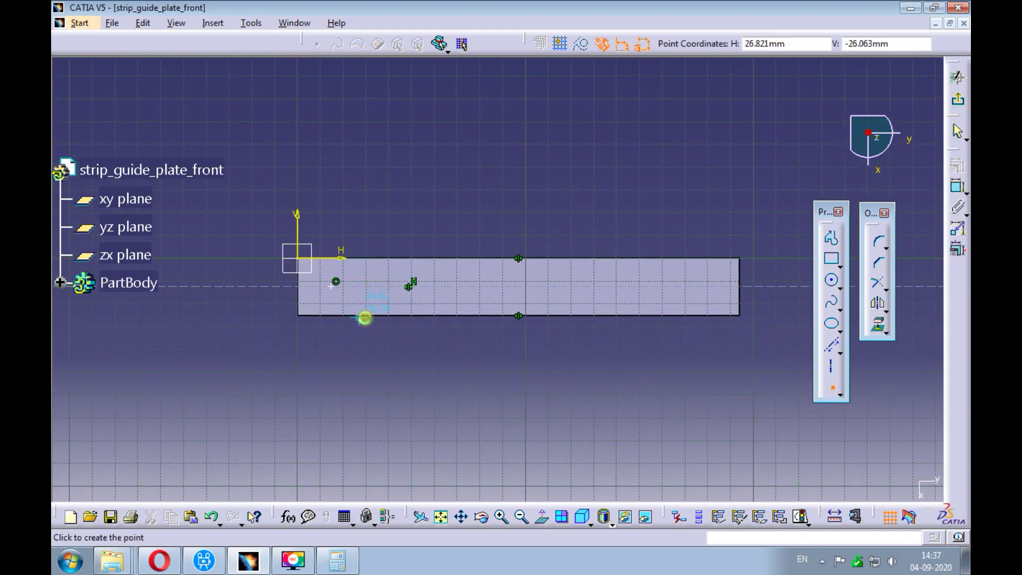
left_click(577, 286)
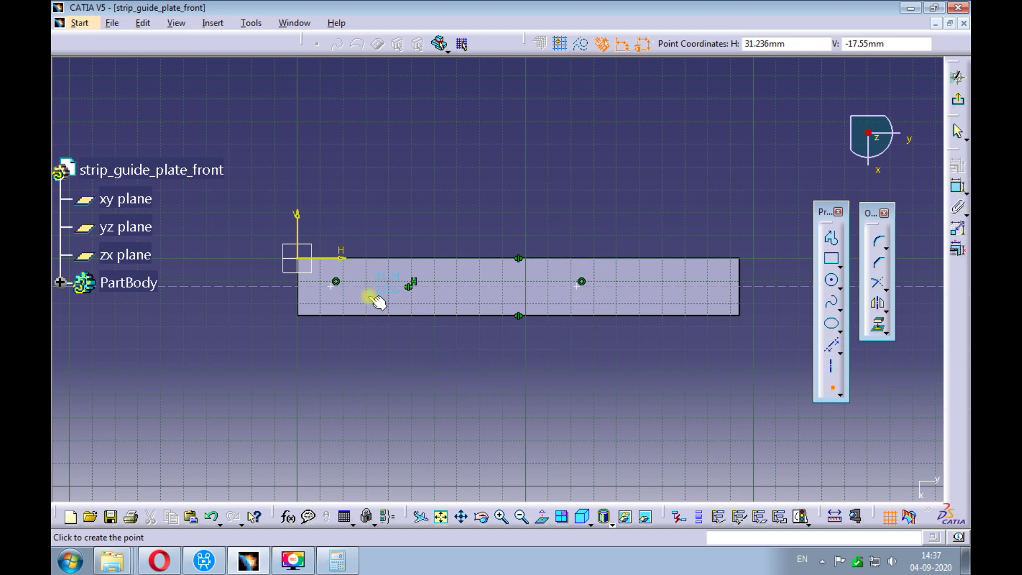
left_click(531, 286)
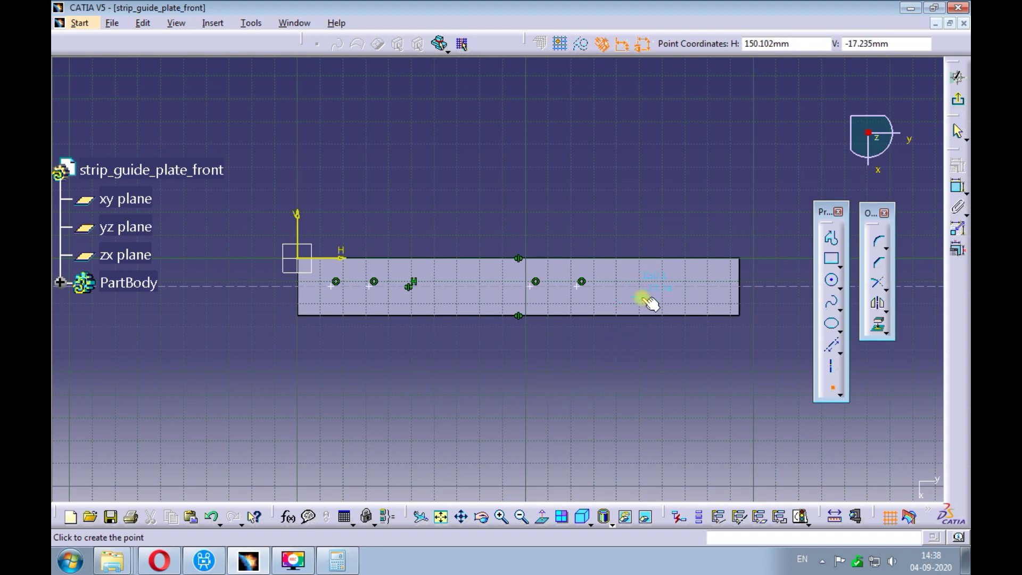
left_click(668, 286)
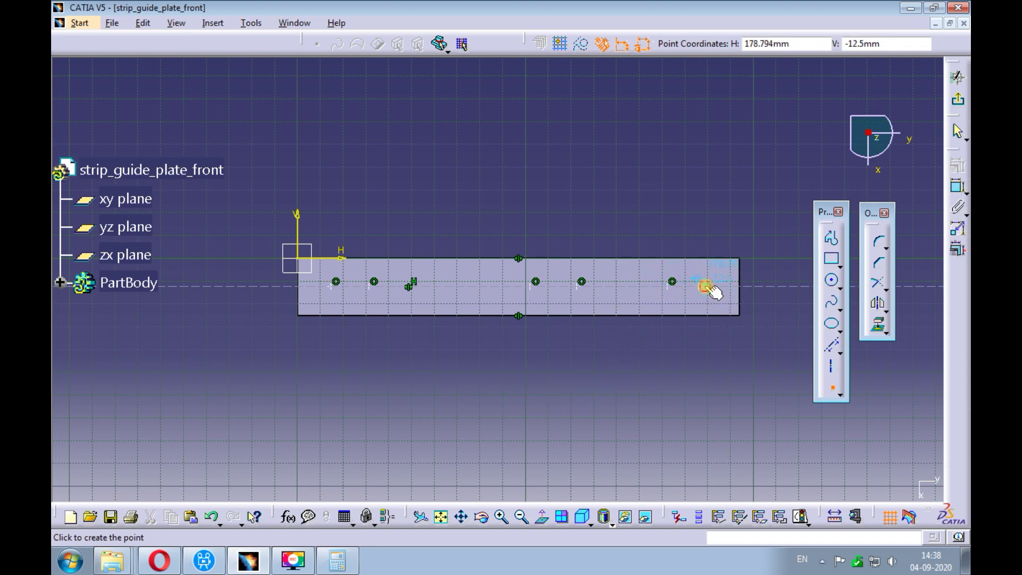
key("Escape")
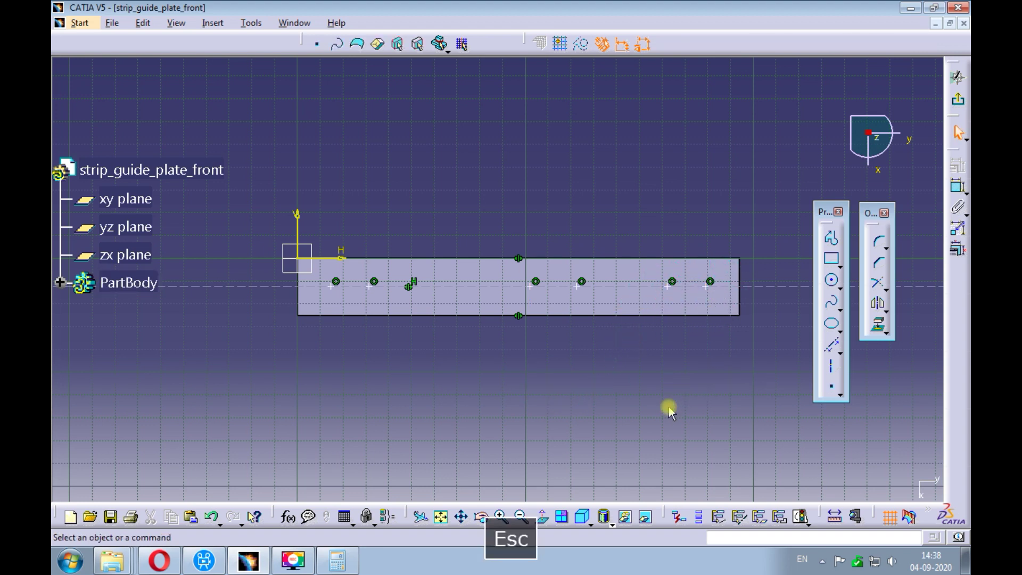
Step: Sketch an infinite vertical line about 141 mm from the V axis and convert it to a construction element
left_click(832, 349)
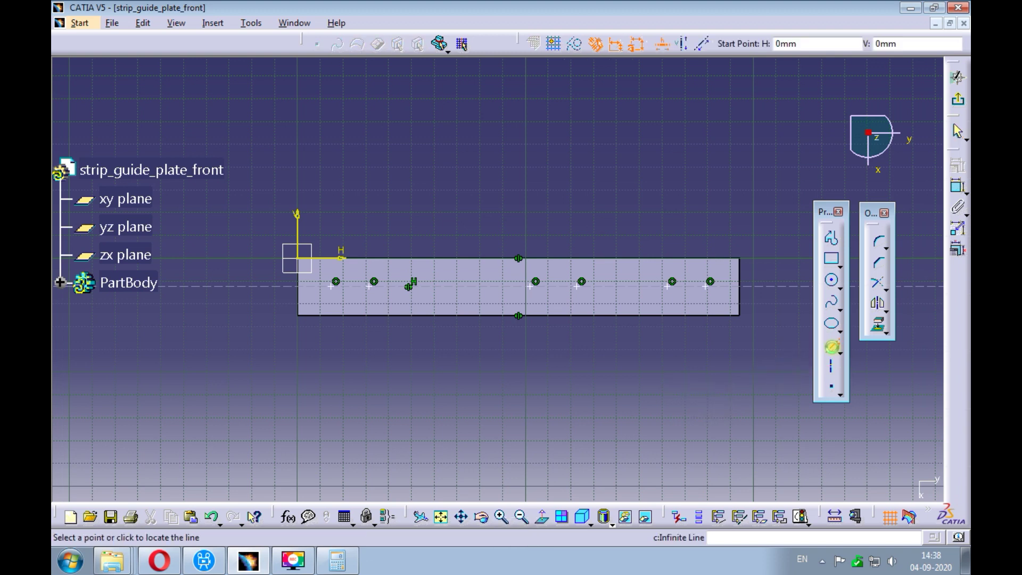
left_click(682, 44)
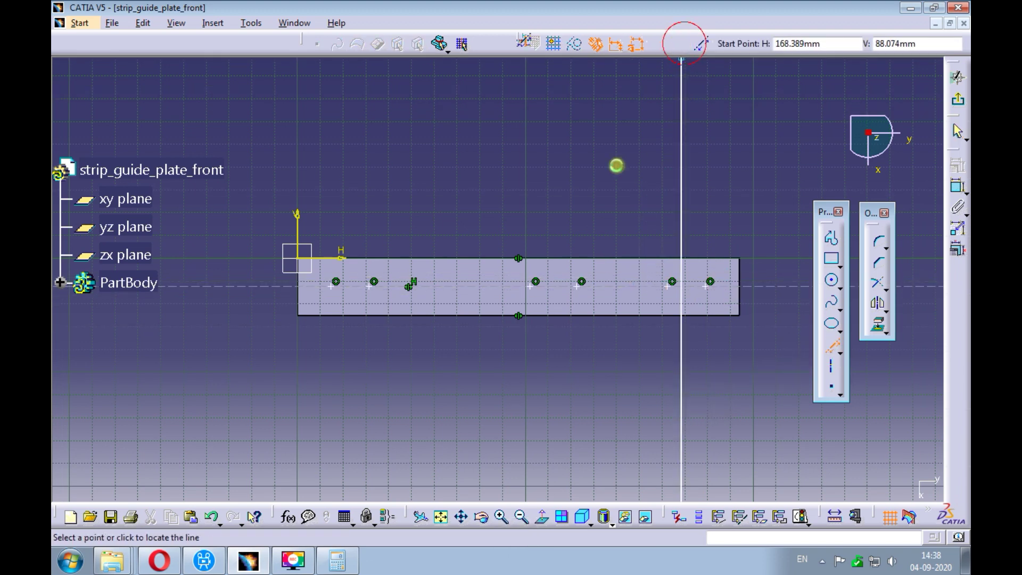
left_click(620, 222)
key("Escape")
right_click(621, 234)
mouse_move(666, 458)
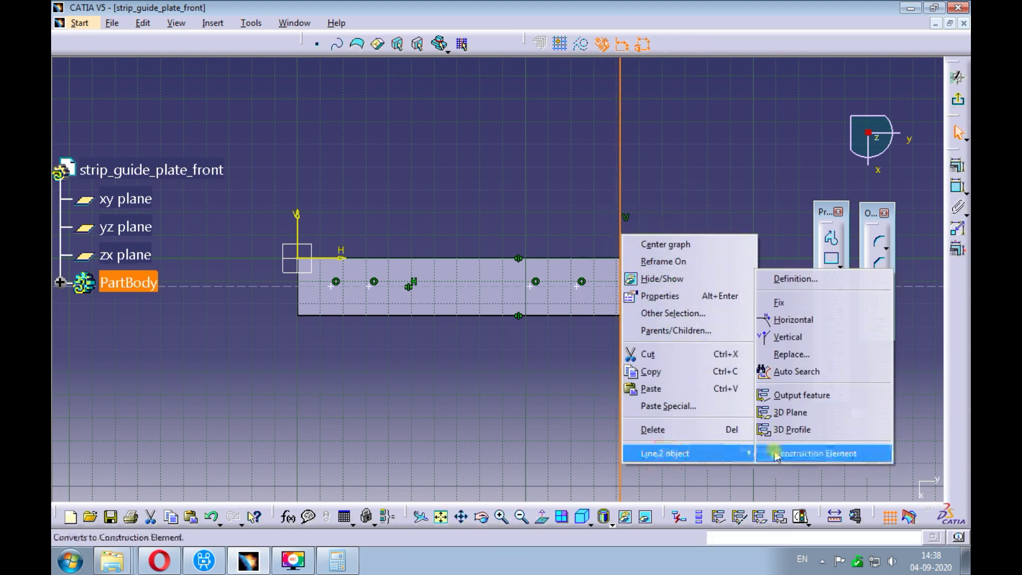
left_click(783, 454)
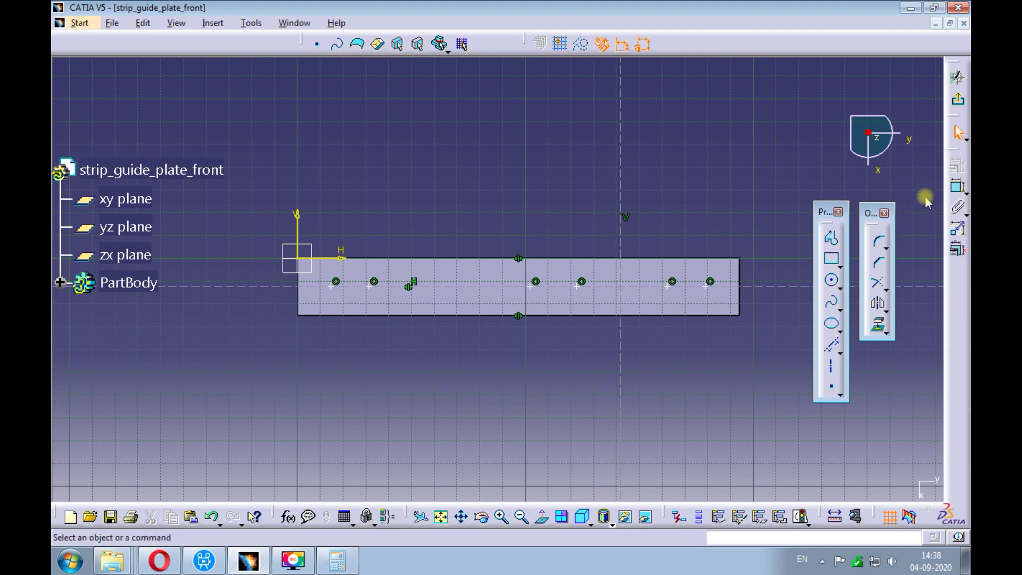
Step: Dimension the distance between the V axis and the vertical construction line, placing the dimension below the plate
left_click(958, 186)
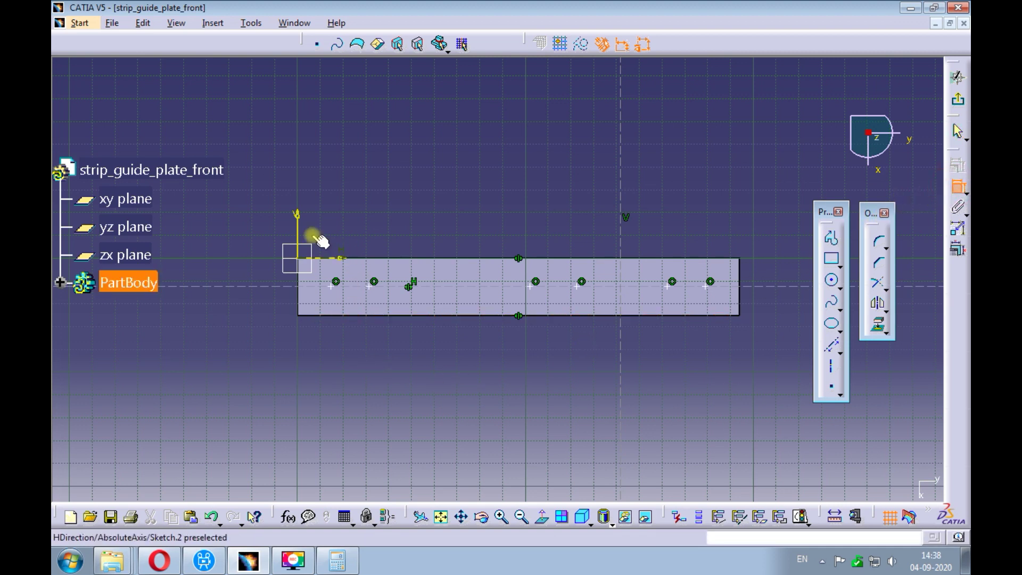
left_click(297, 229)
left_click(621, 220)
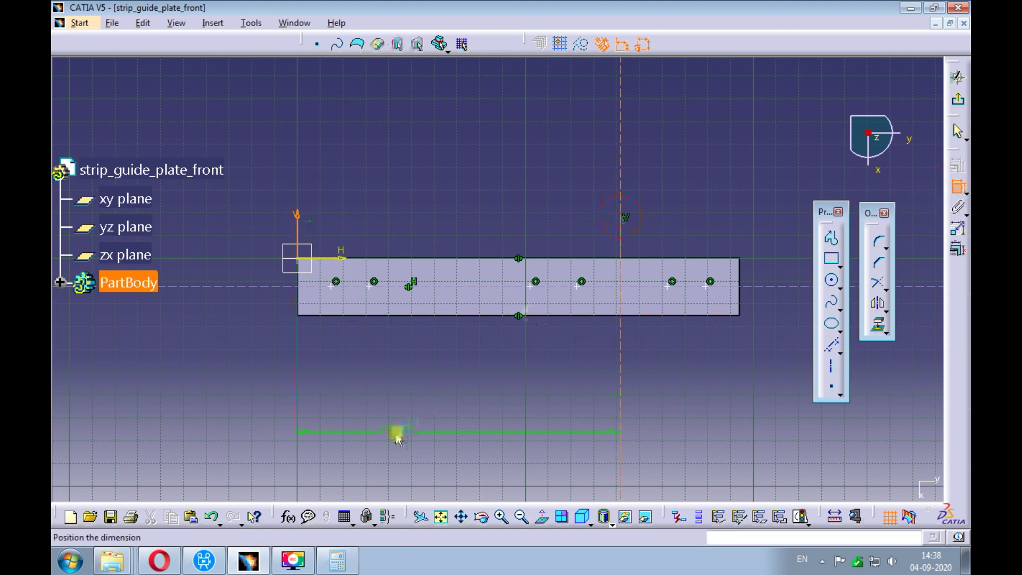
left_click(435, 411)
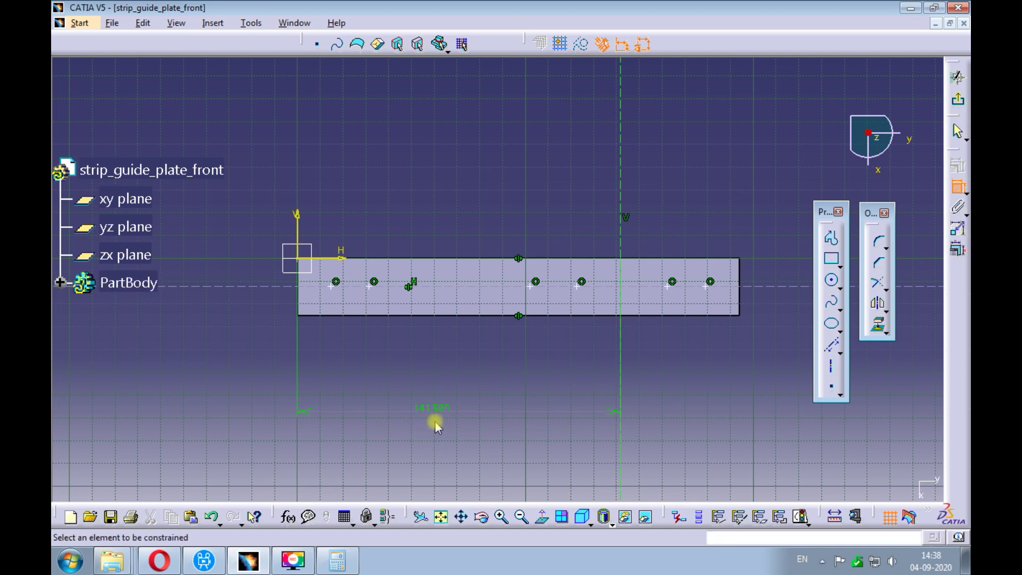
Step: Set the distance between the V axis and the vertical construction line to 144 mm
double_click(433, 411)
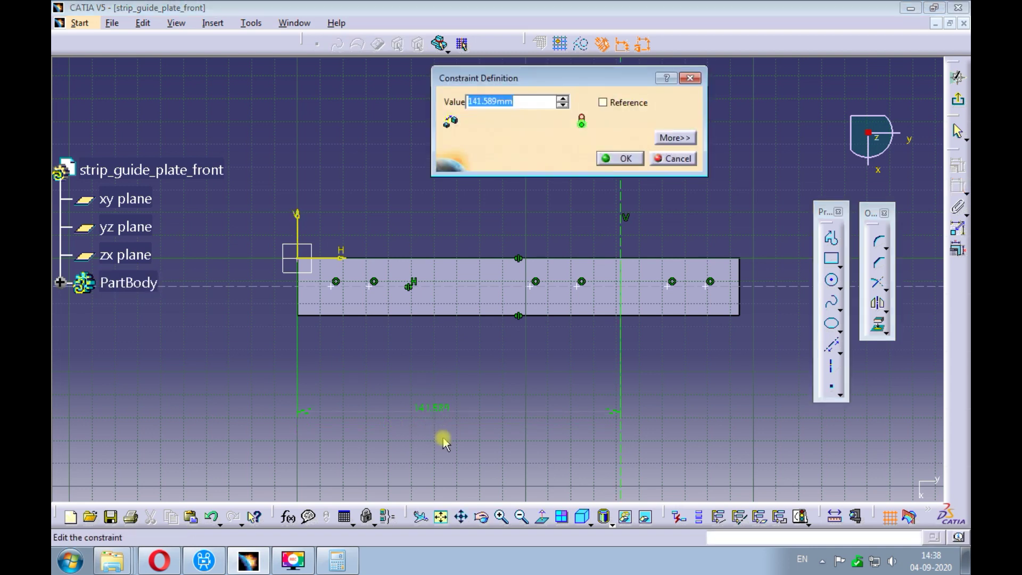
type("144")
key("Return")
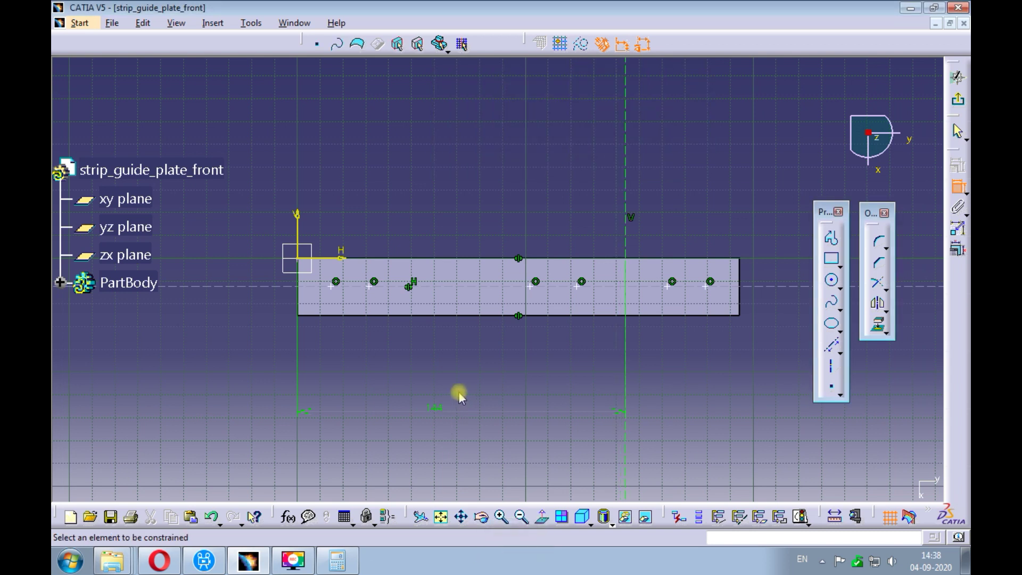
Step: Dimension the V axis to the nearest point, and the fourth point from the V axis to the vertical construction line
left_click(297, 220)
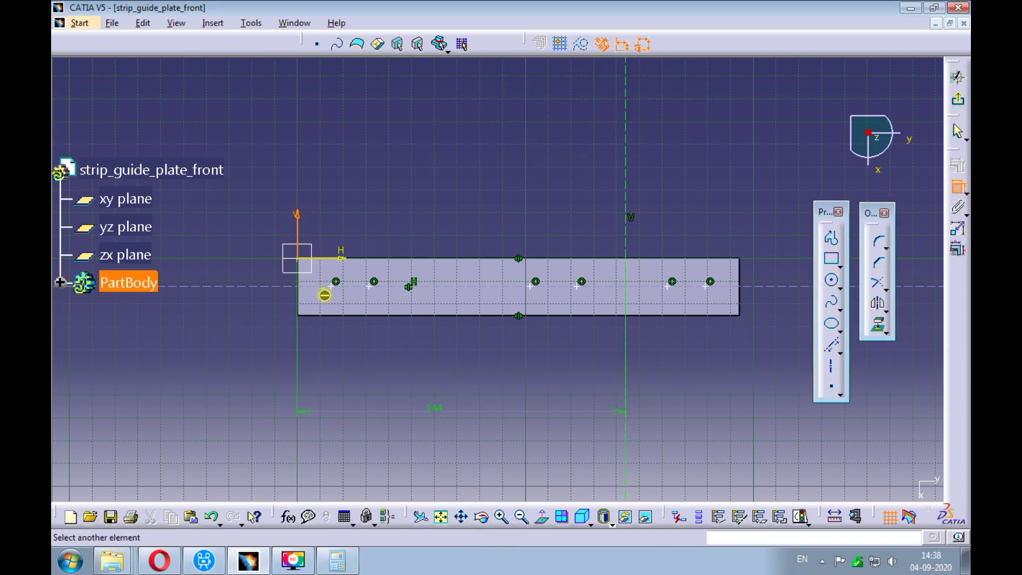
left_click(336, 282)
left_click(245, 176)
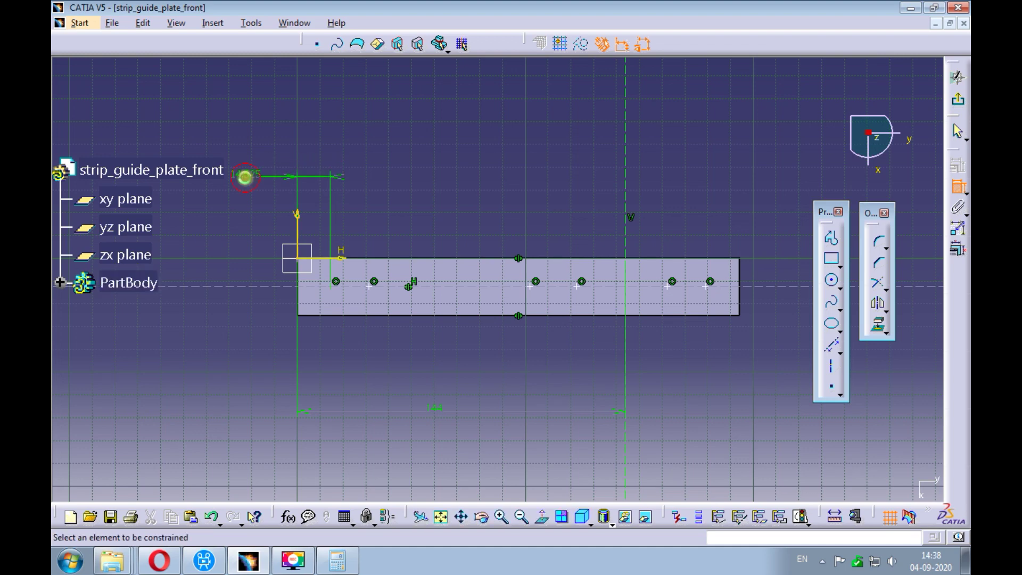
left_click(581, 285)
left_click(626, 213)
left_click(548, 184)
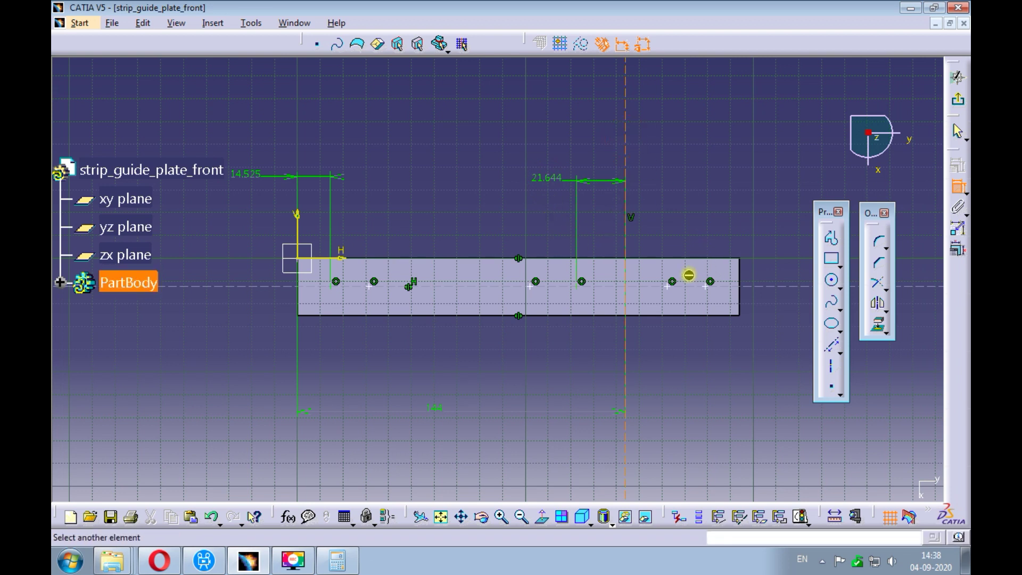
Step: Dimension the vertical construction line to the fifth point, and the sixth point to the plate's far short edge
left_click(672, 283)
left_click(694, 172)
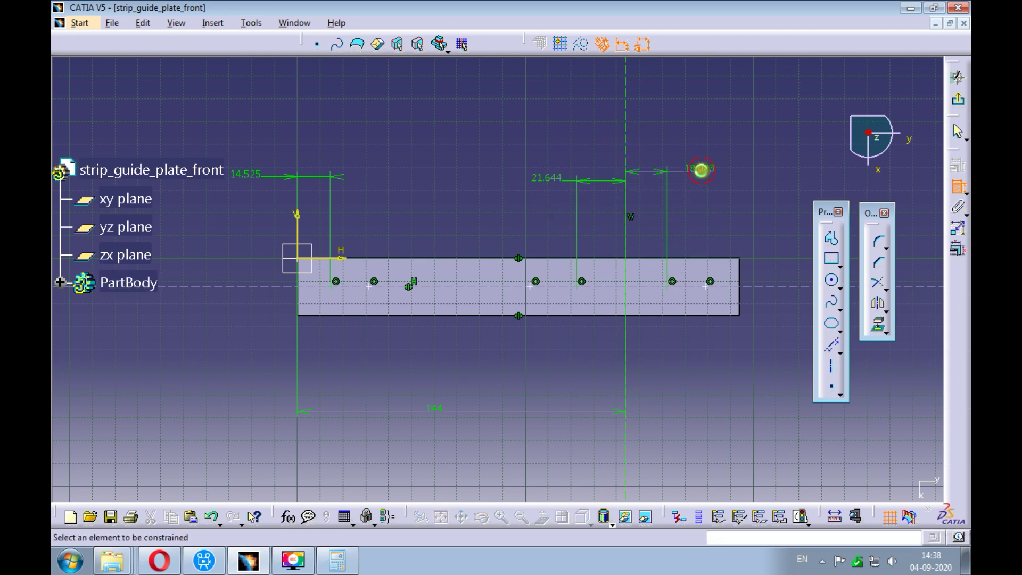
left_click(740, 279)
left_click(711, 282)
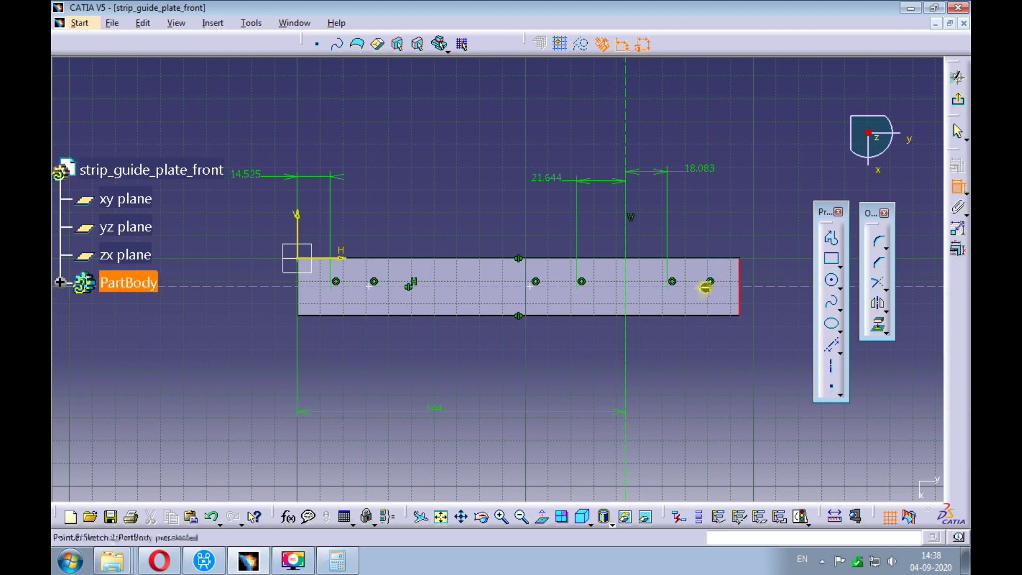
left_click(773, 218)
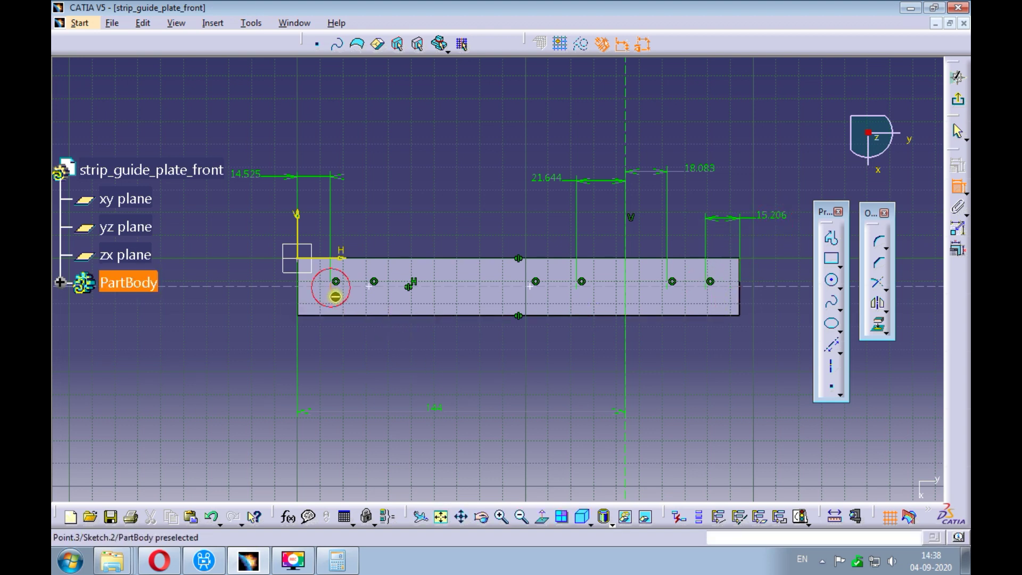
Step: Dimension the spacing between the first two points and between the third and fourth points, placing both dimensions below the plate
left_click(374, 283)
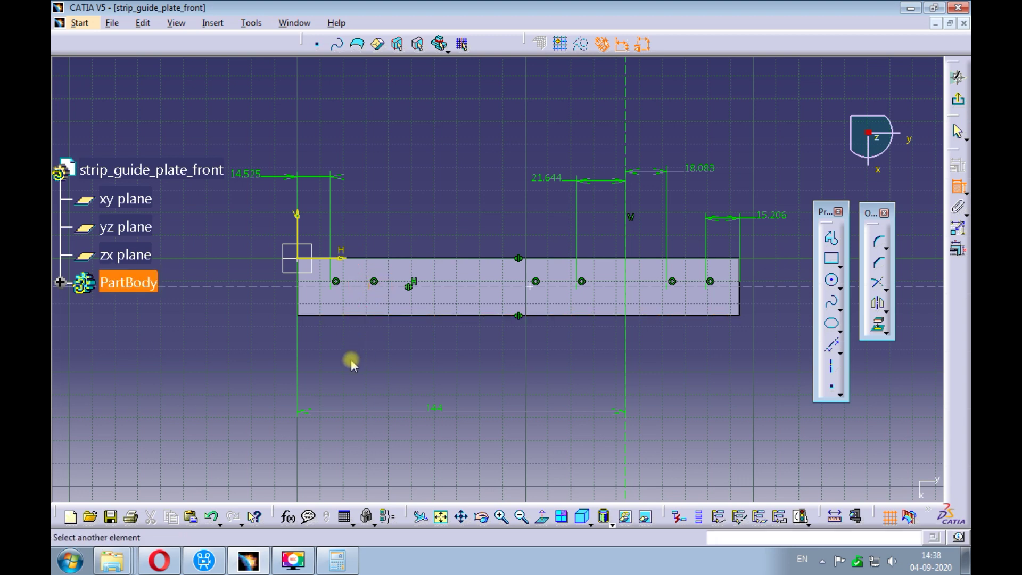
left_click(336, 282)
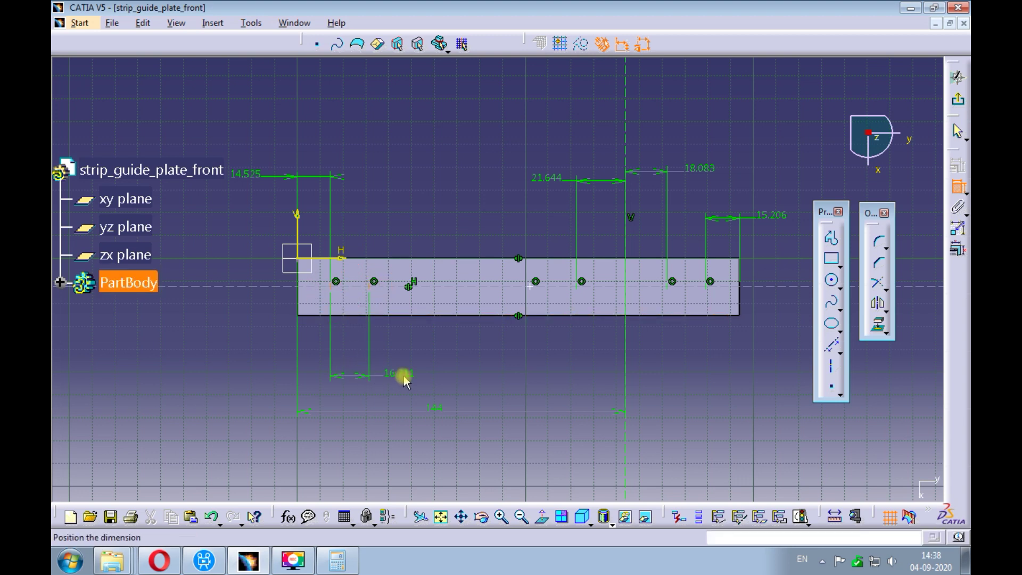
left_click(401, 376)
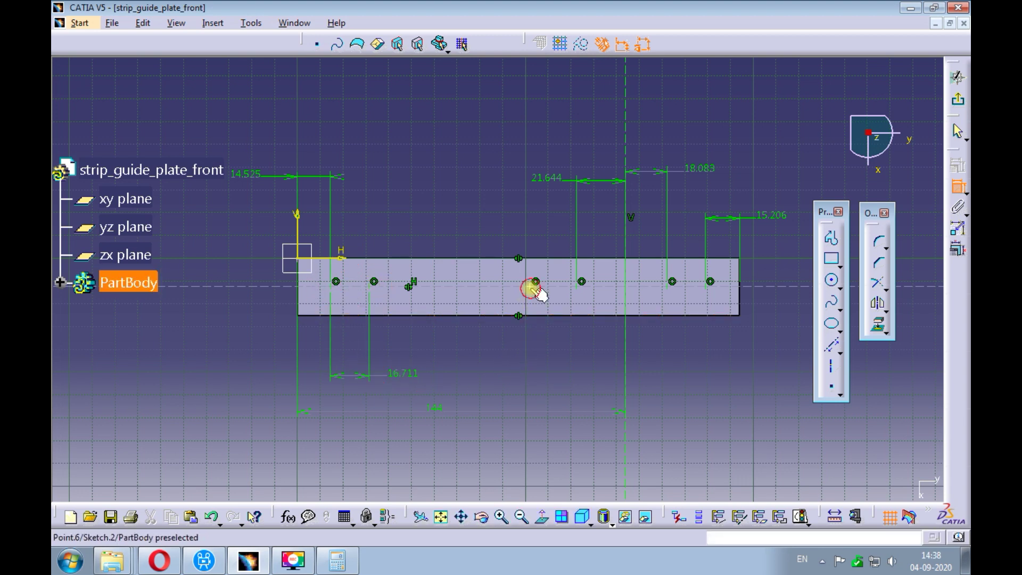
left_click(580, 286)
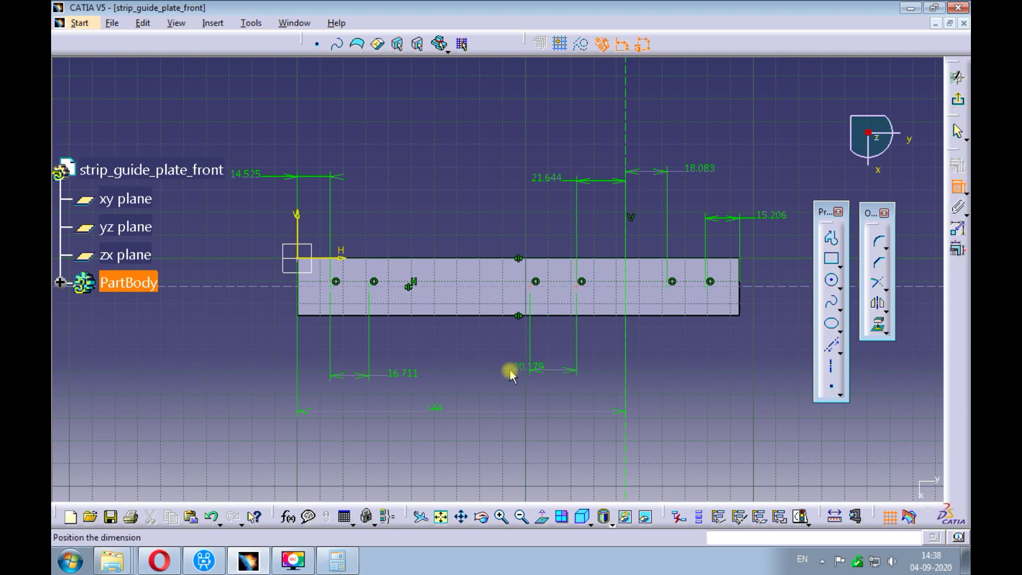
left_click(495, 369)
Step: Set the first point's distance from the V axis and the fourth point's distance from the vertical construction line to 15 mm
middle_click_drag(470, 340, 478, 341)
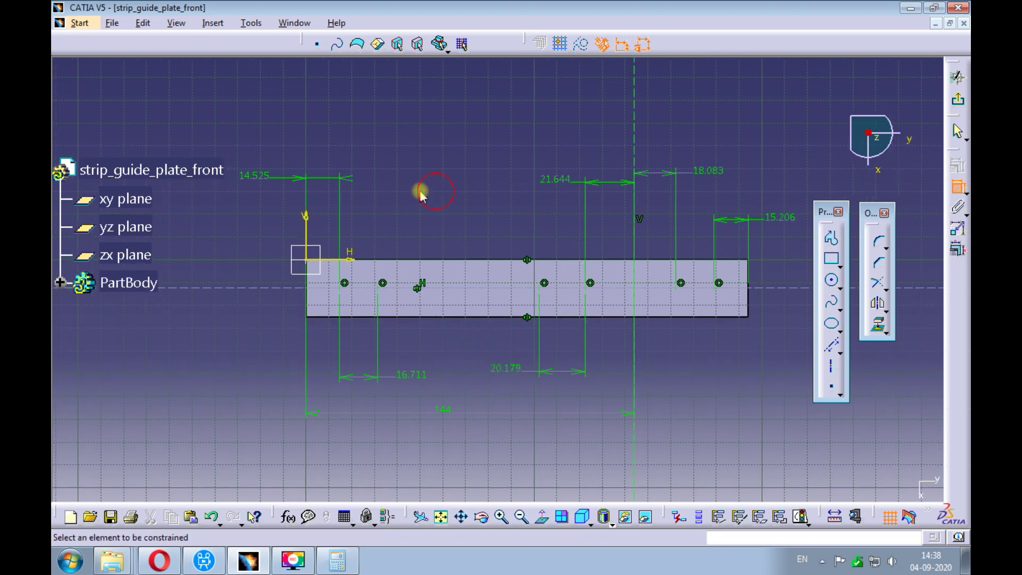
double_click(257, 176)
type("15")
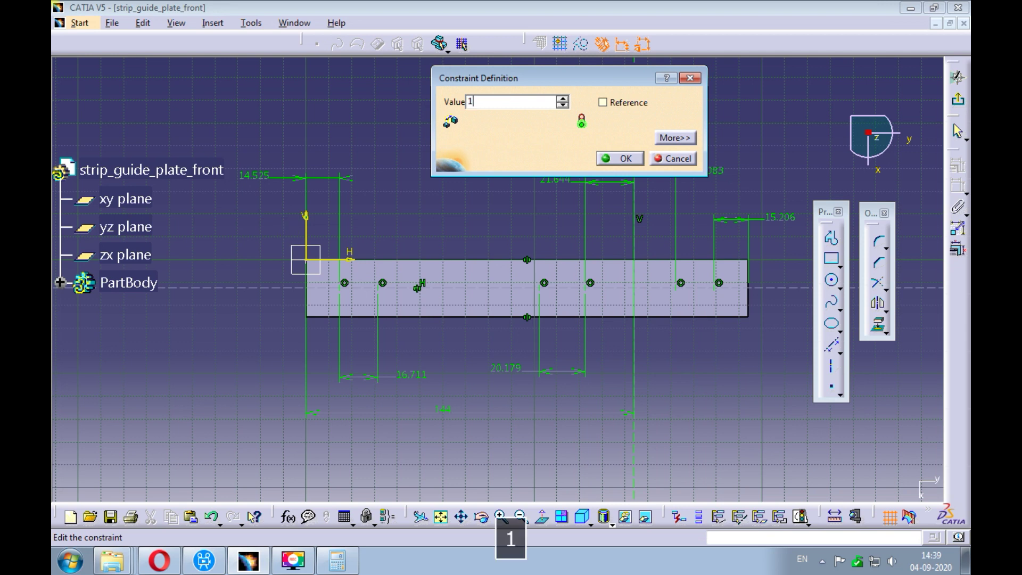
key("Return")
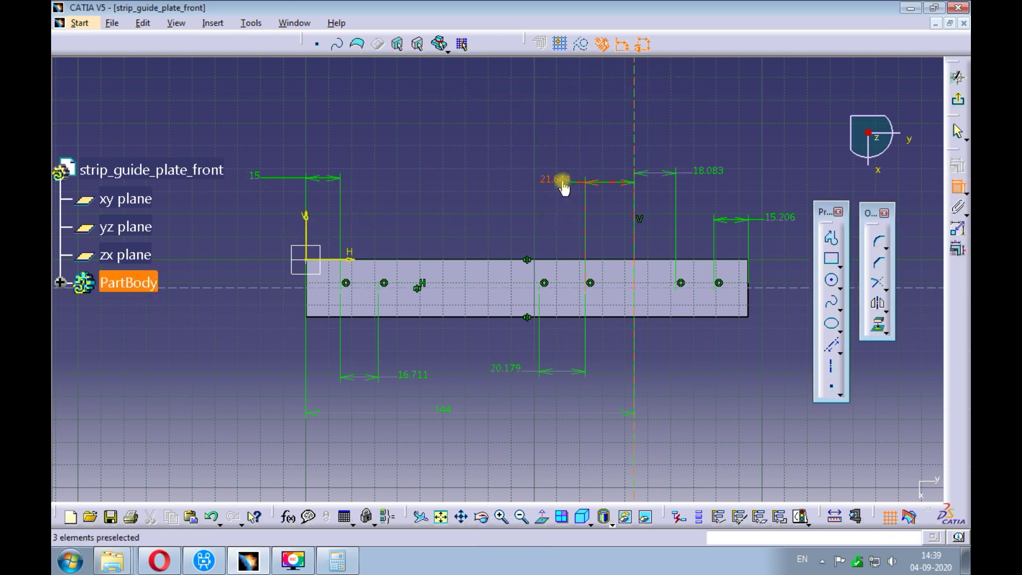
double_click(561, 179)
type("15")
key("Return")
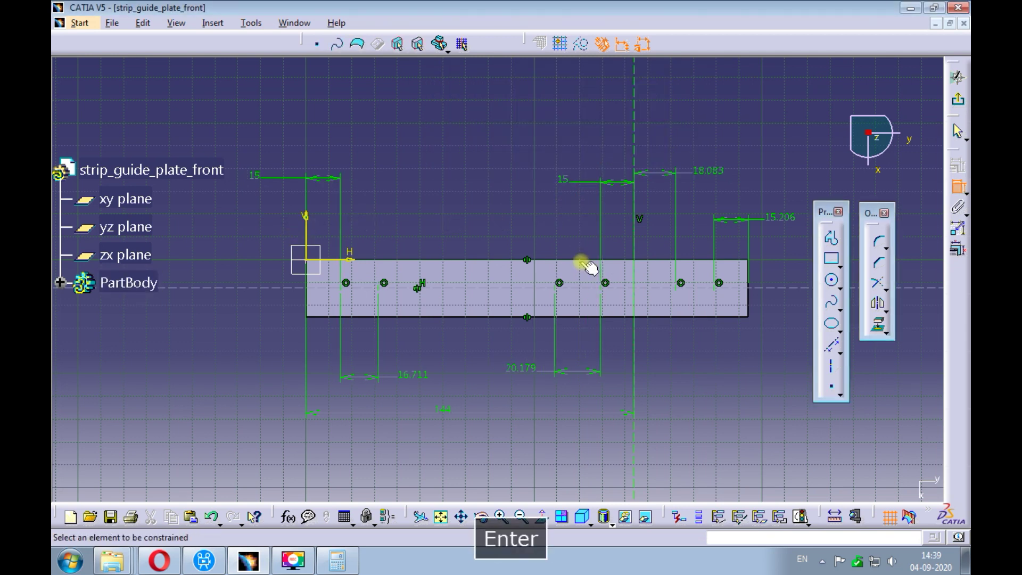
Step: Set the fifth point's distance from the vertical construction line and the sixth point's distance from the far short edge to 15 mm
double_click(708, 171)
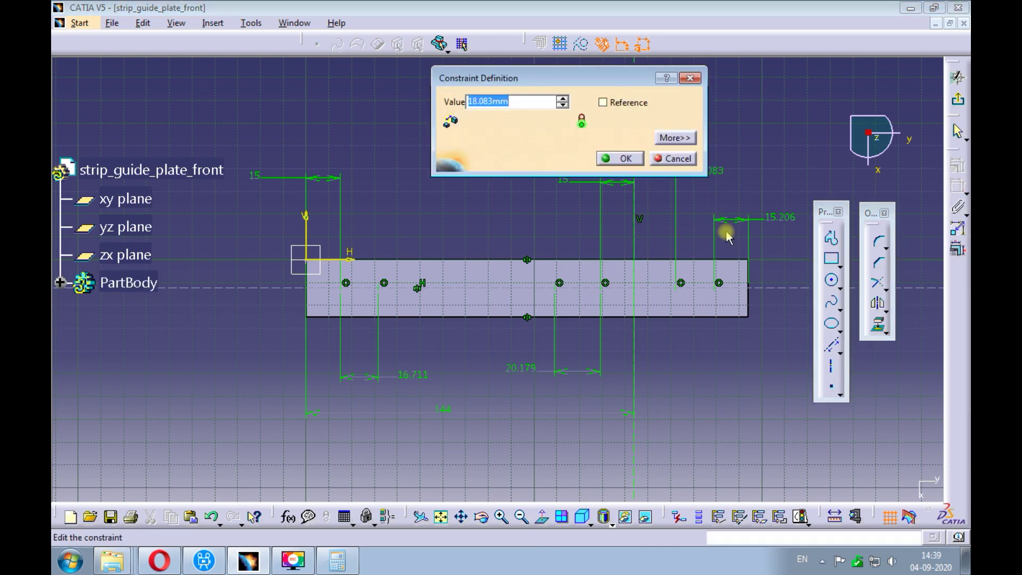
type("15")
key("Return")
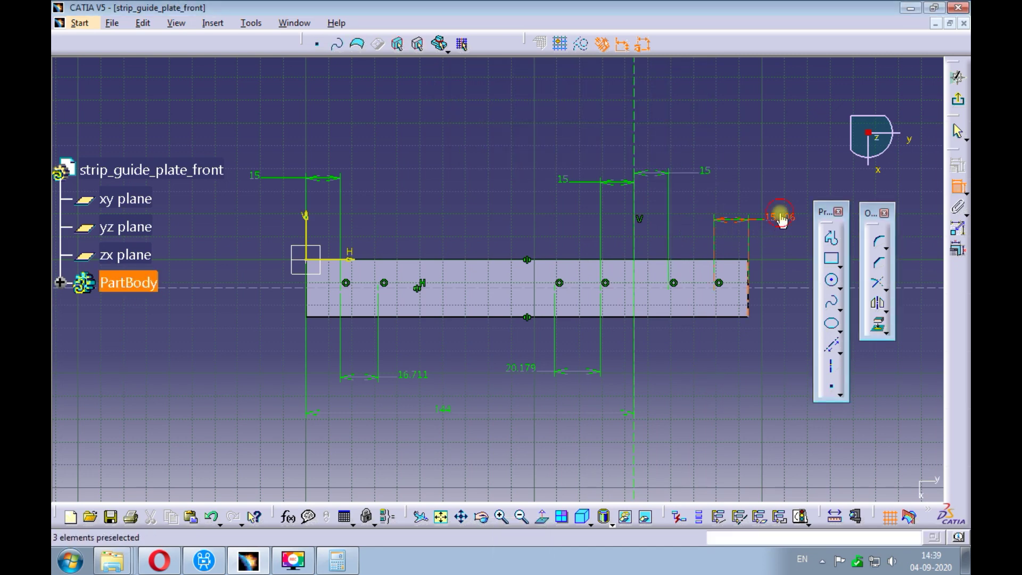
double_click(781, 217)
type("15")
key("Return")
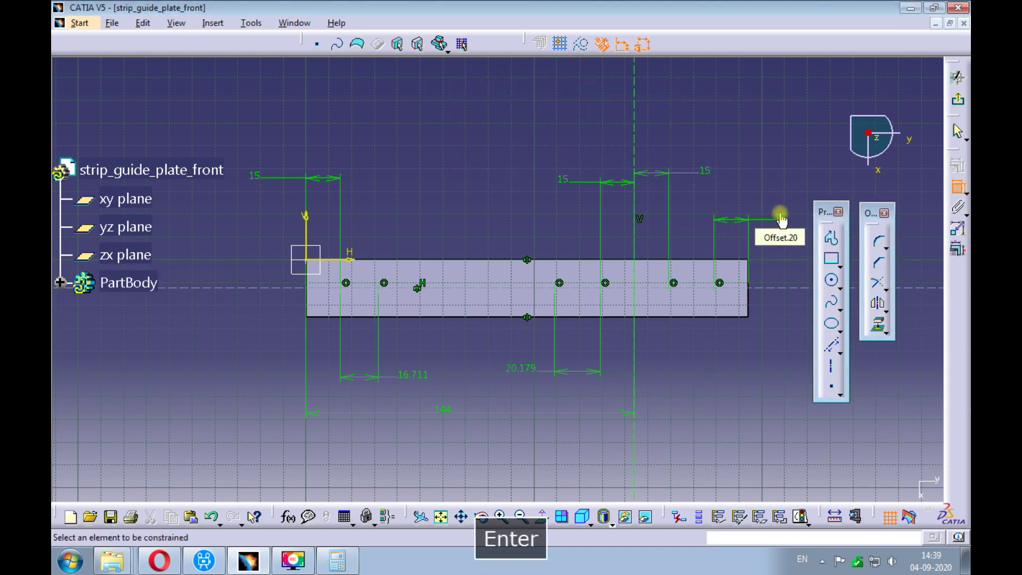
Step: Set the spacing of the first two points and of the third and fourth points to 15 mm, and exit the sketch
middle_click_drag(678, 386, 673, 381)
double_click(406, 369)
key("Return")
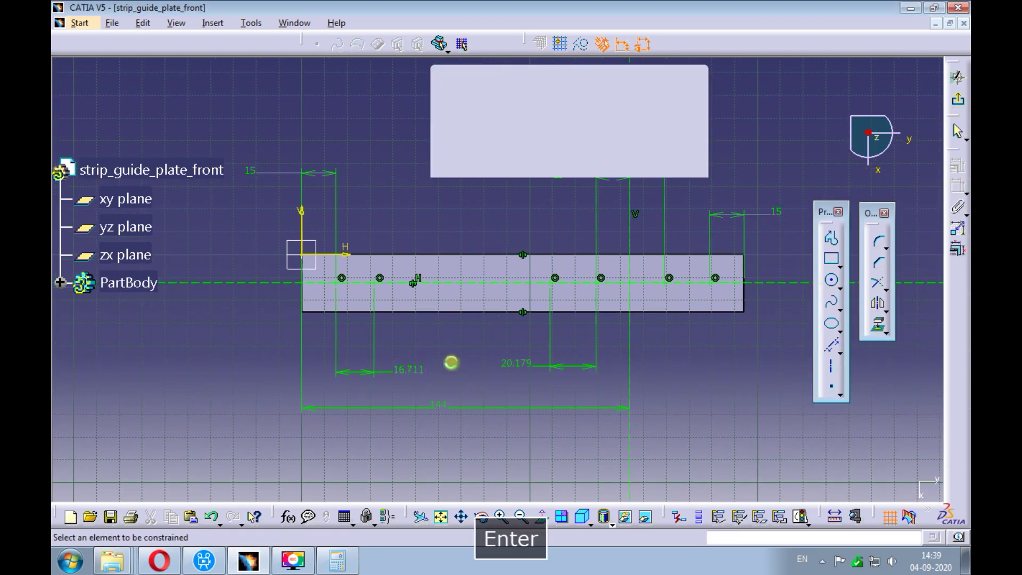
double_click(514, 365)
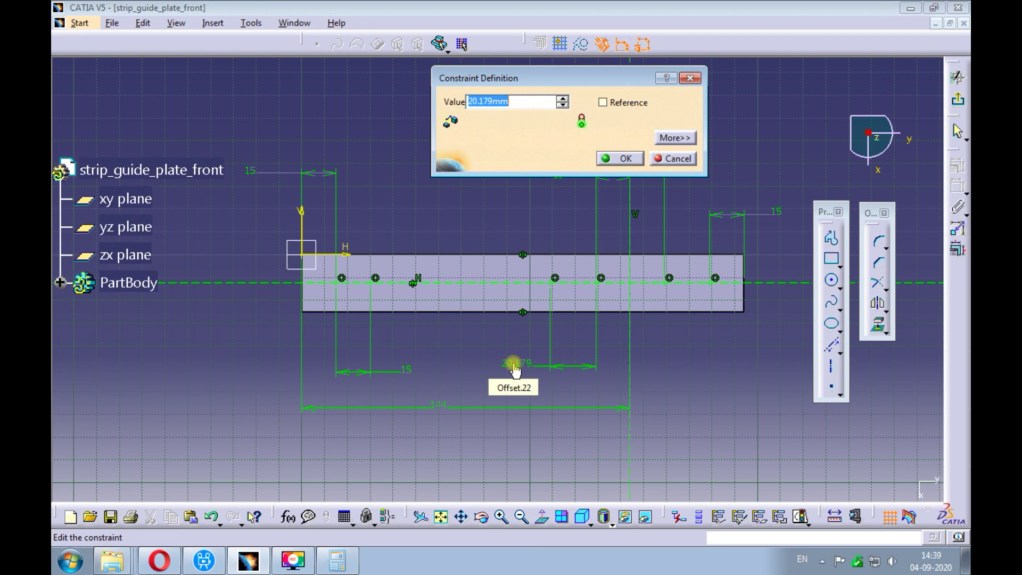
type("15")
key("Return")
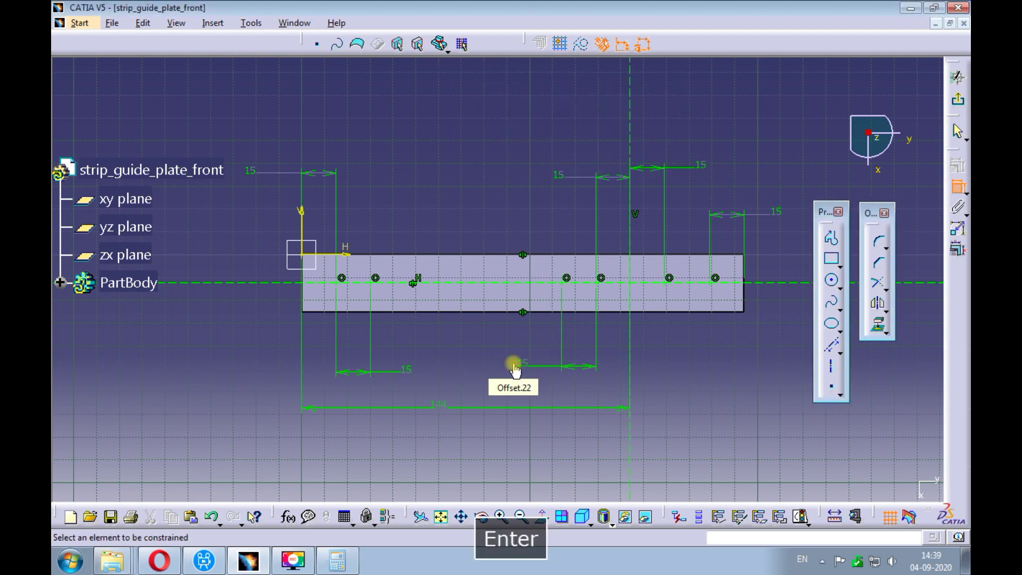
left_click(959, 103)
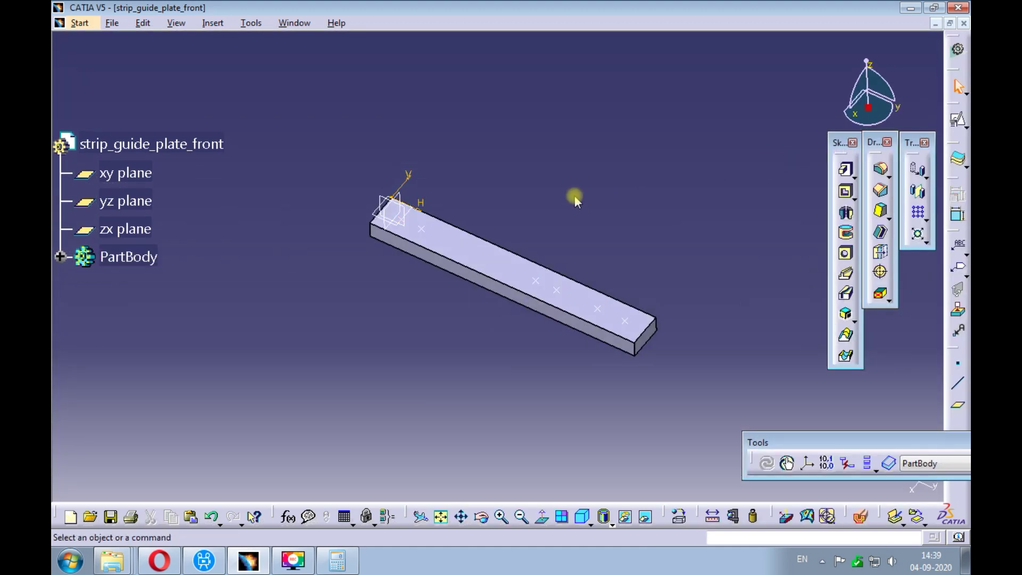
Step: Rename the point sketch on the plate's top face as fastener_locations
middle_click_drag(574, 196, 571, 155, "ctrl")
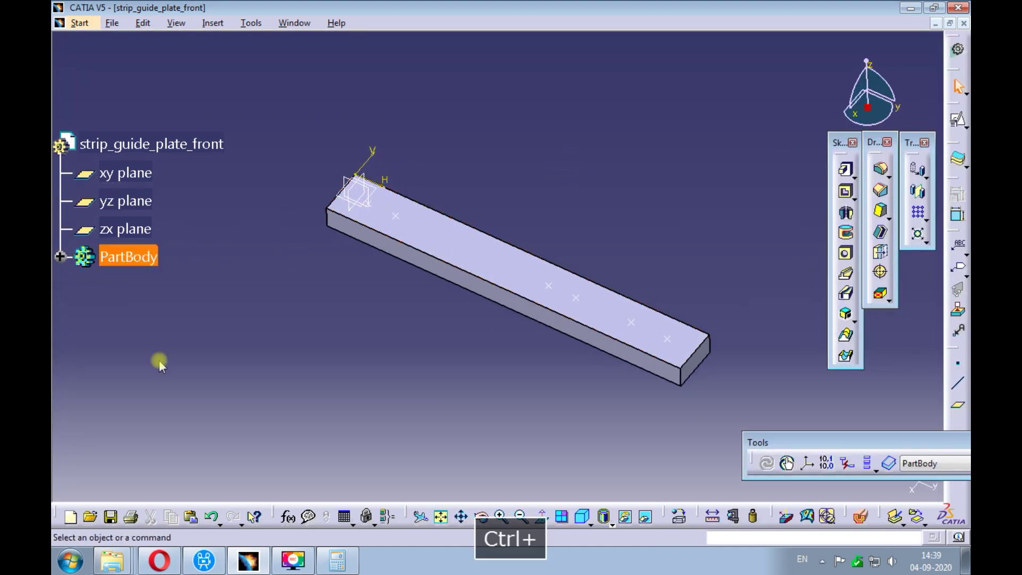
left_click(62, 255)
left_click(144, 343)
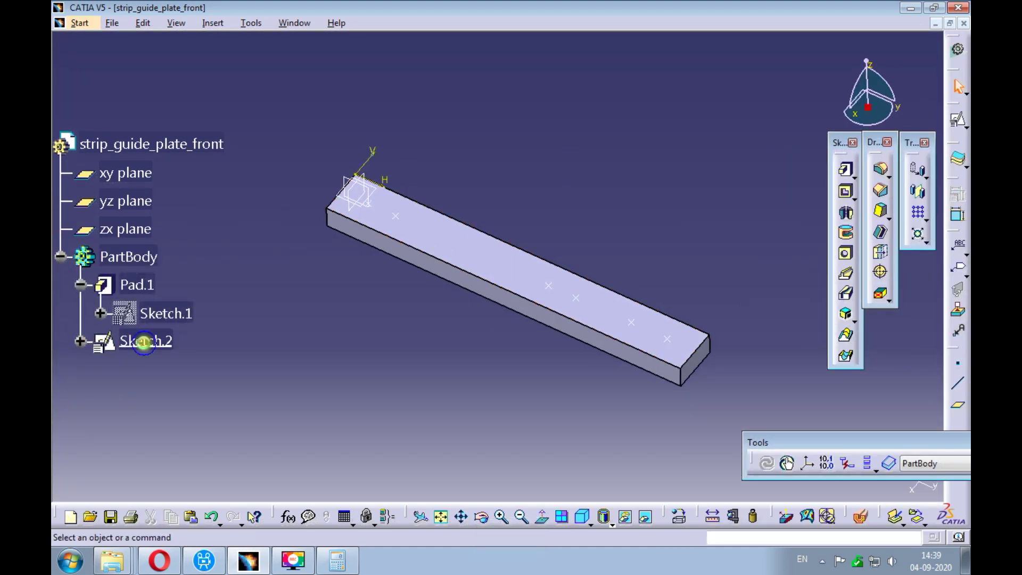
right_click(145, 344)
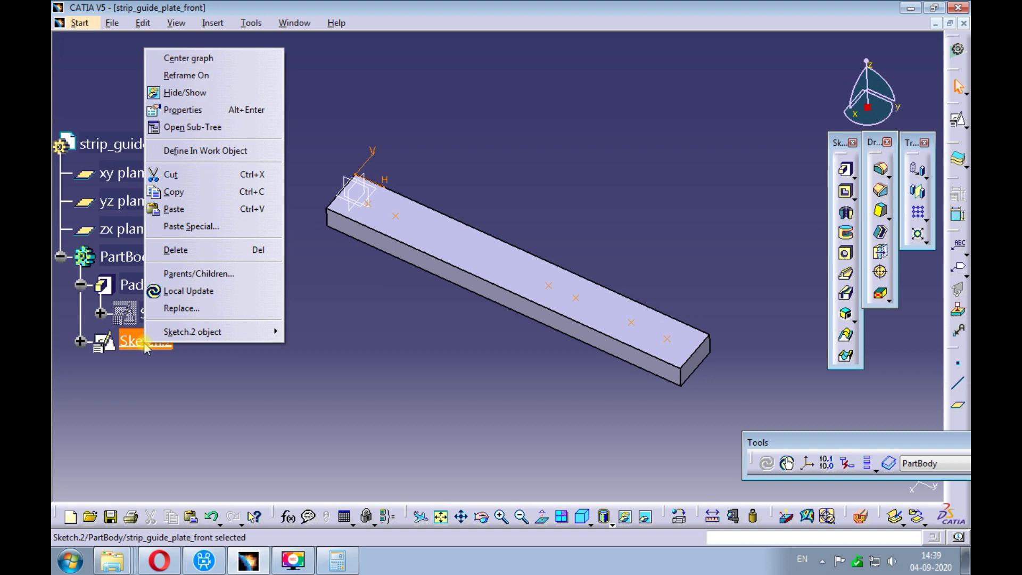
left_click(176, 110)
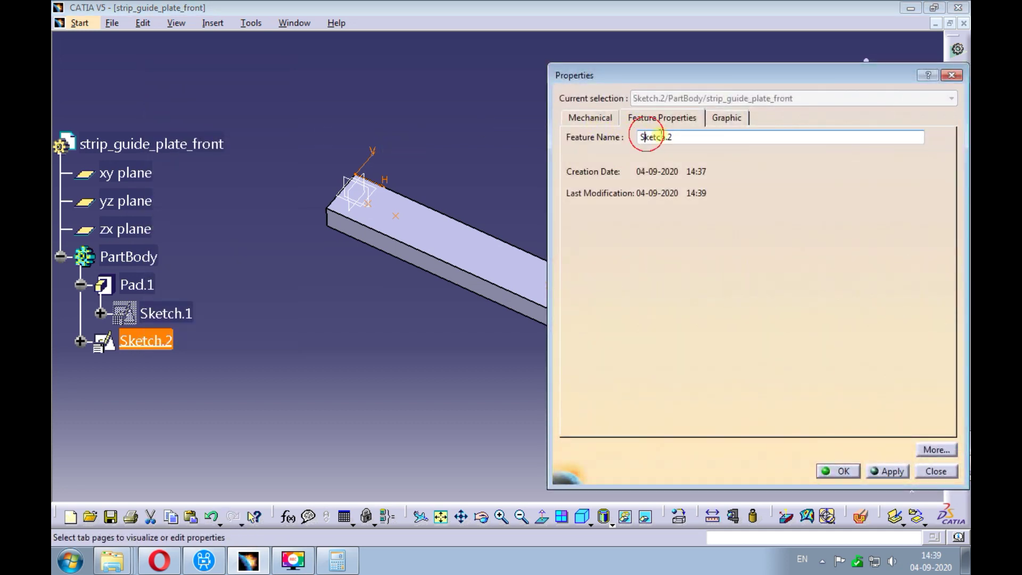
type("fas")
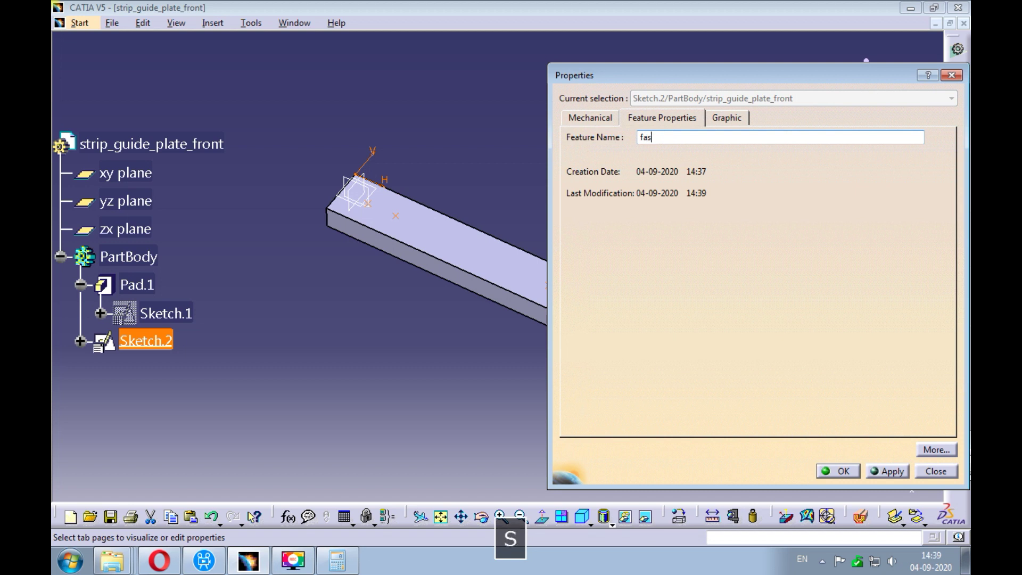
type("tener_locations")
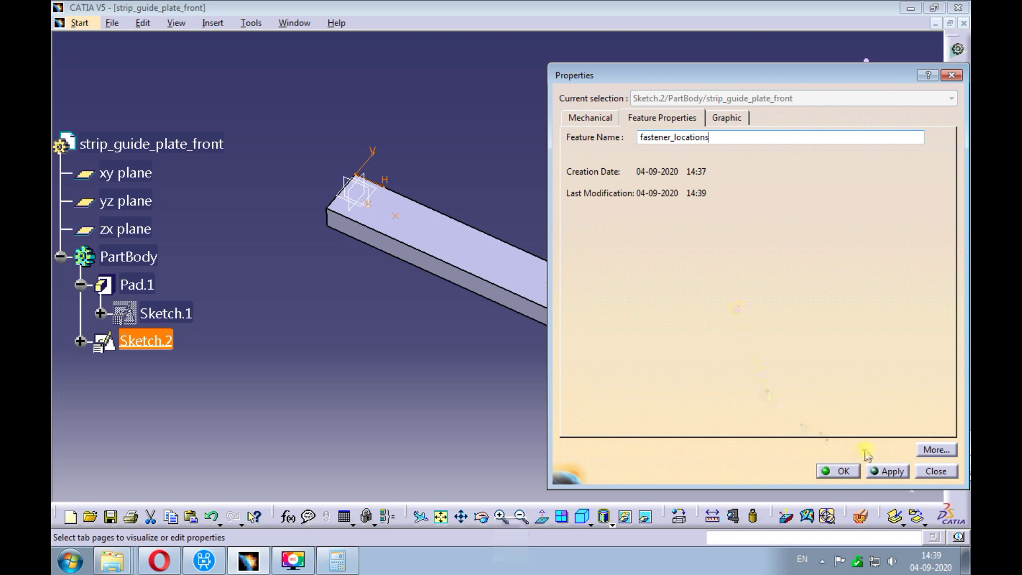
left_click(880, 471)
left_click(840, 472)
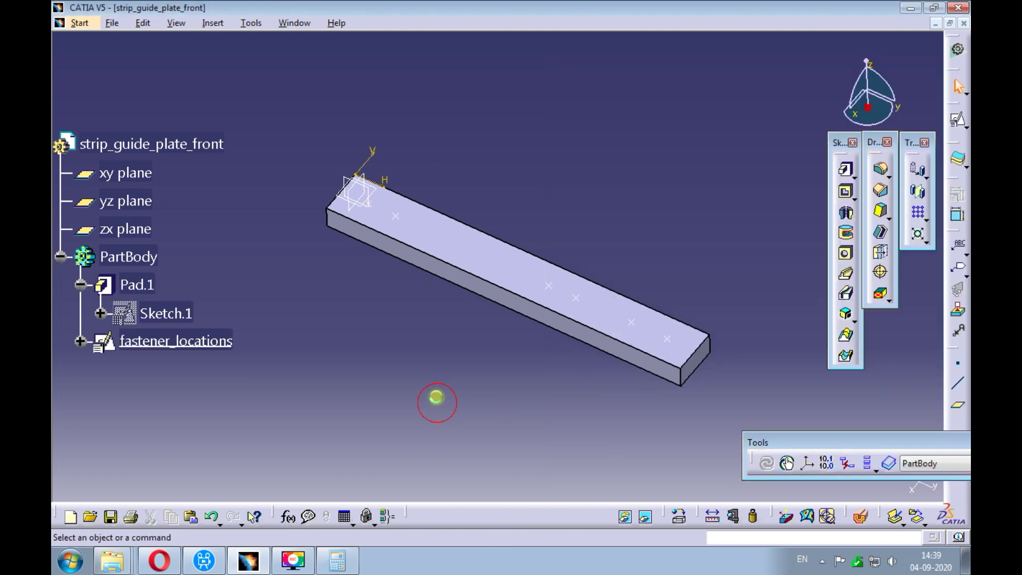
Step: Start a hole at the first fastener point on the plate's top face, with its extension set to Up To Last
middle_click_drag(408, 342, 407, 331, "ctrl")
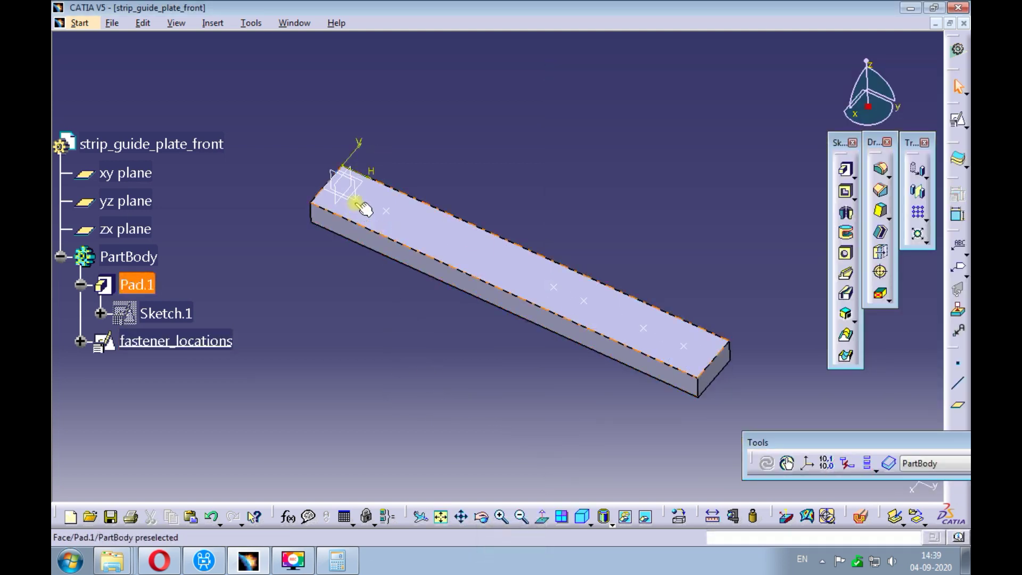
left_click(384, 197, "ctrl")
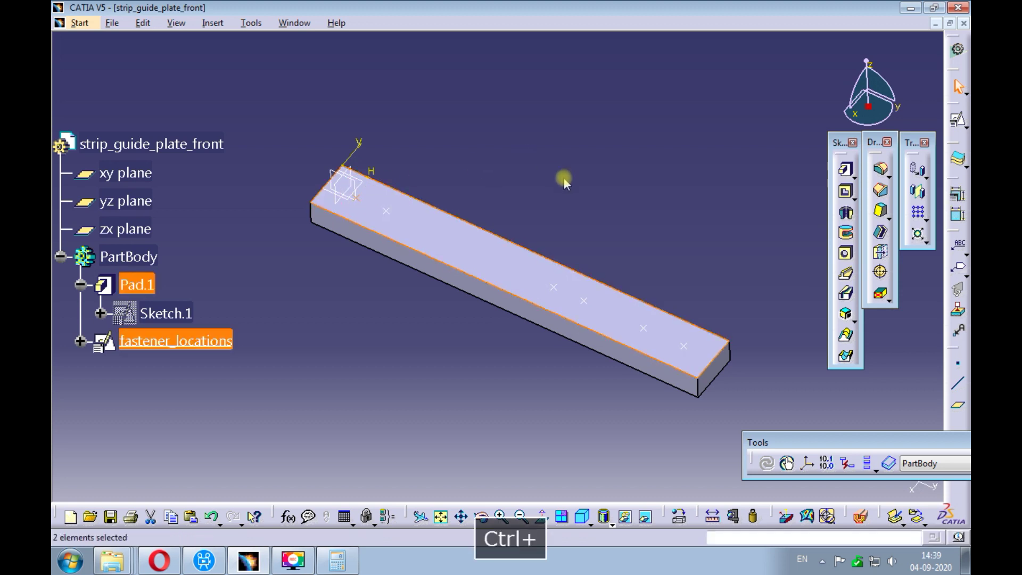
left_click(845, 253)
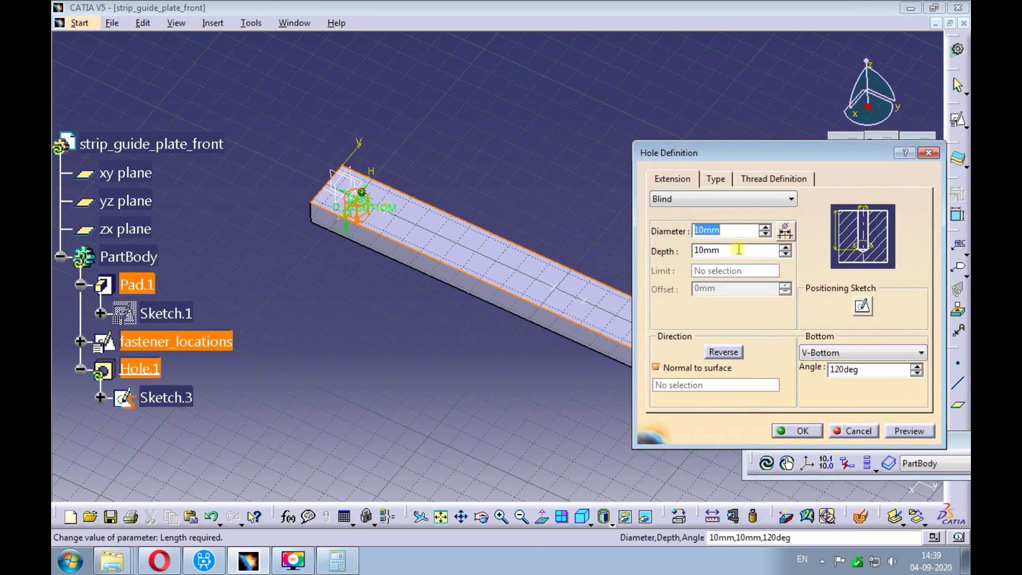
left_click(691, 201)
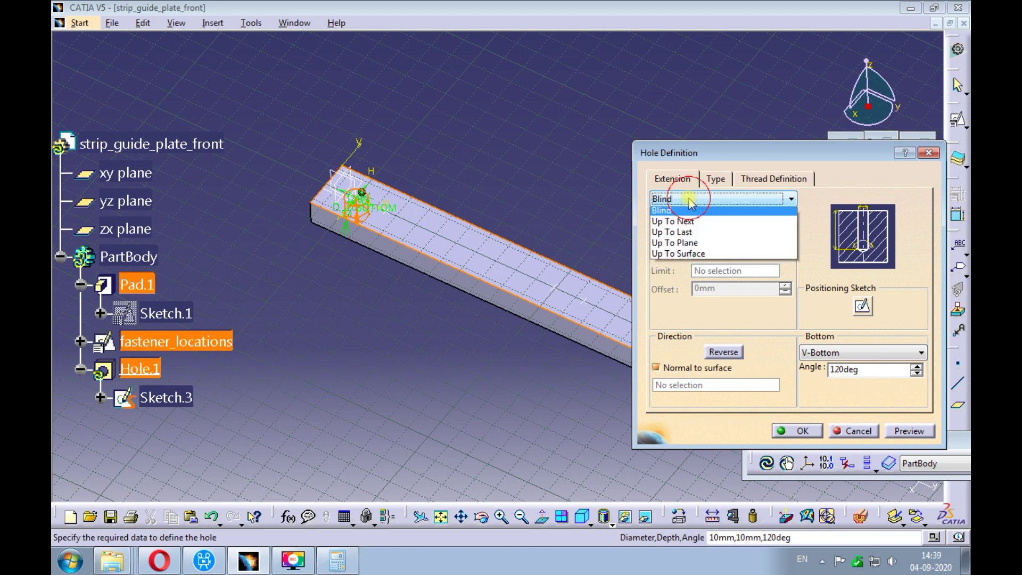
left_click(684, 223)
Step: Make the hole counterbored to the Metric_Cap_Screws standard in size M5-Close and create it
left_click(715, 179)
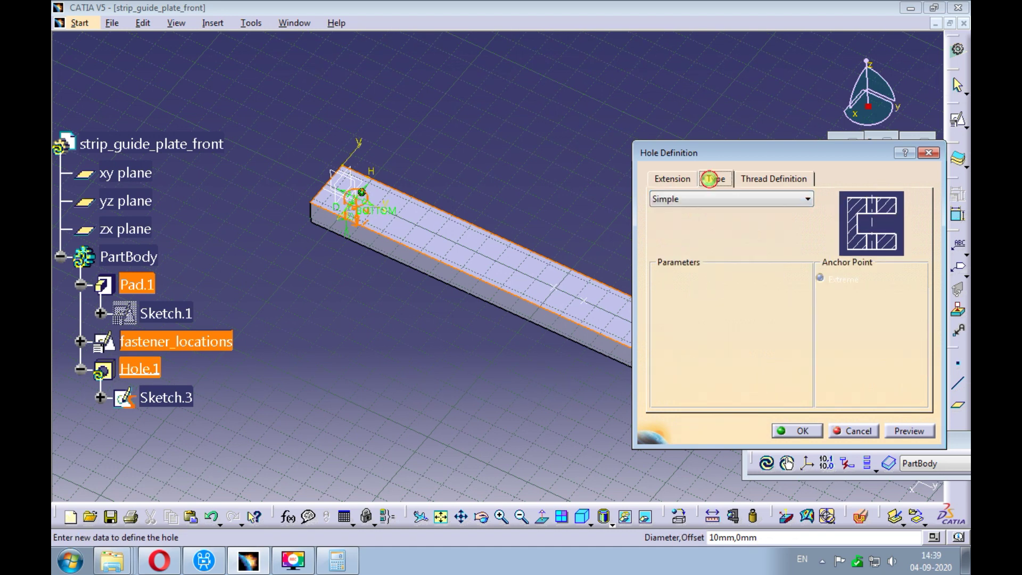
left_click(690, 199)
left_click(678, 235)
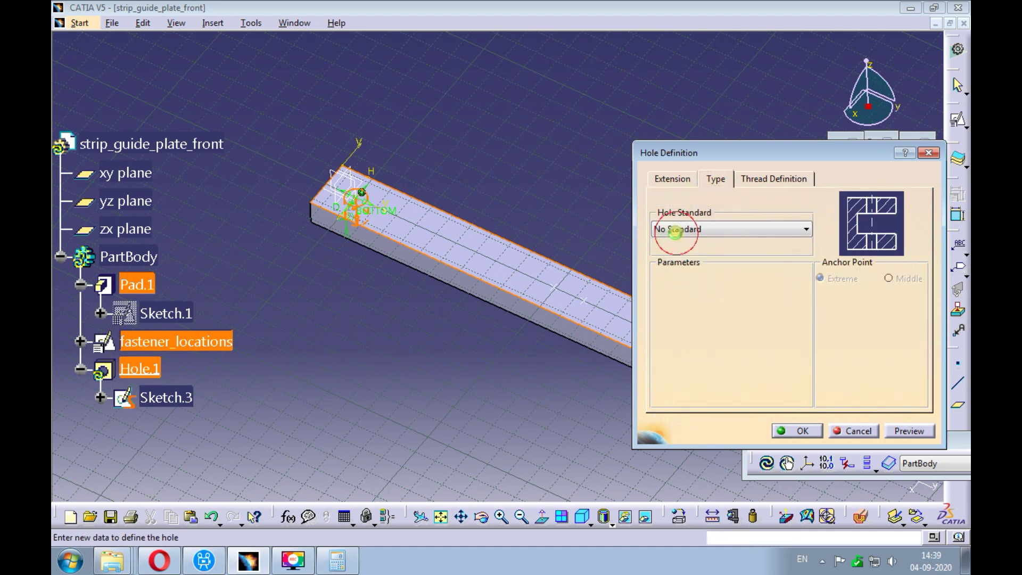
left_click(676, 230)
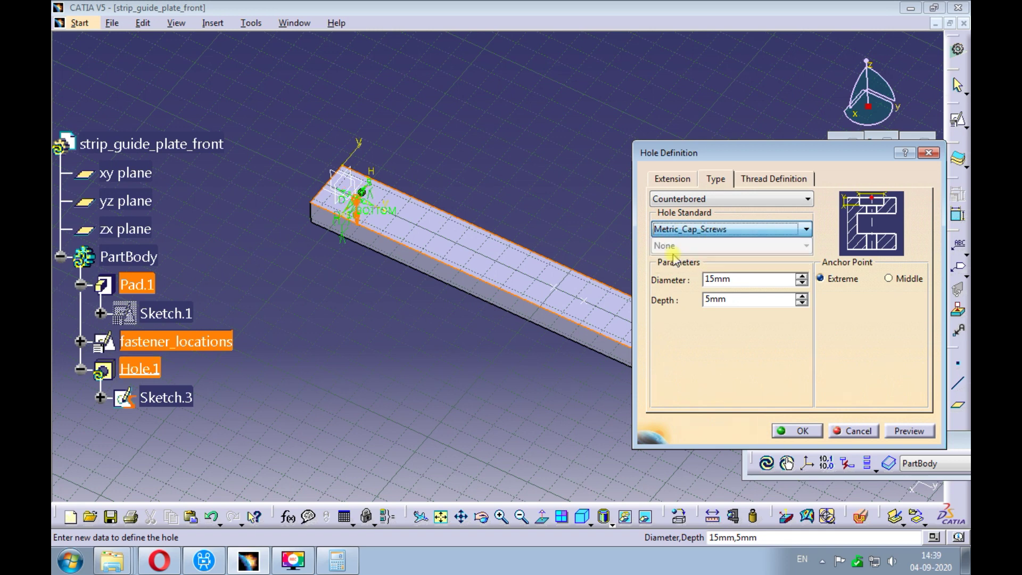
left_click(674, 254)
left_click(673, 248)
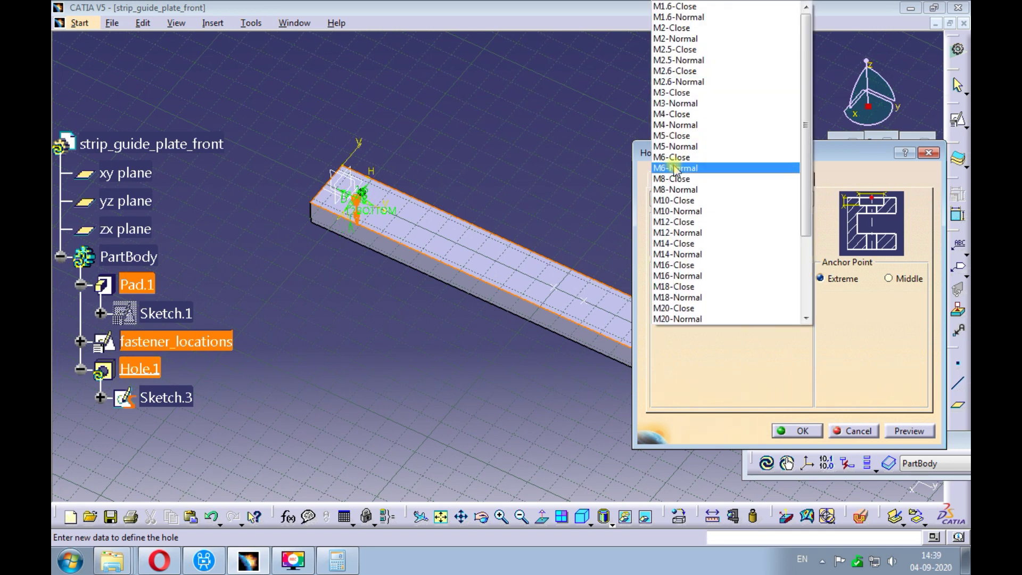
left_click(680, 138)
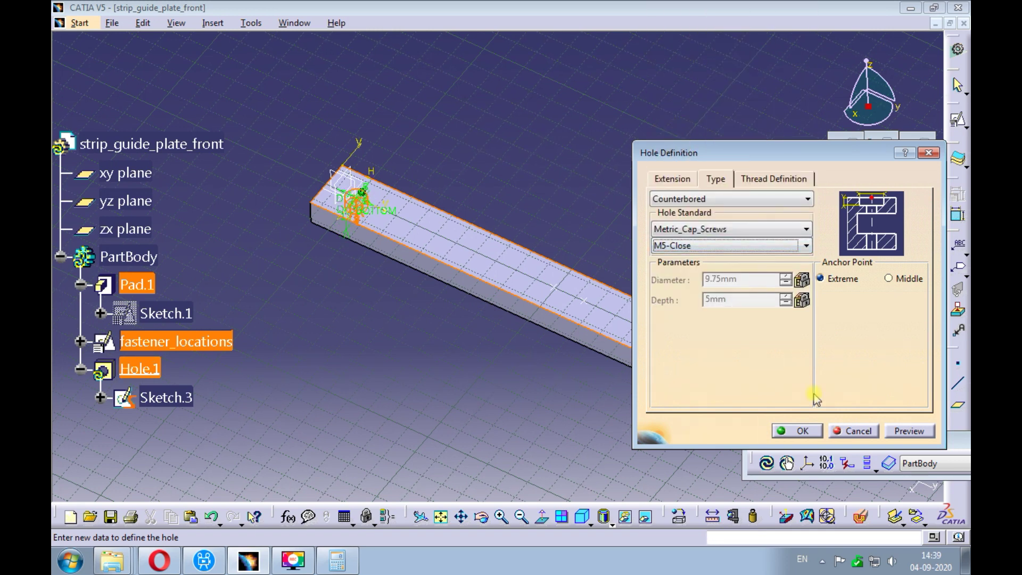
left_click(906, 432)
middle_click_drag(414, 151, 417, 178)
left_click(788, 430)
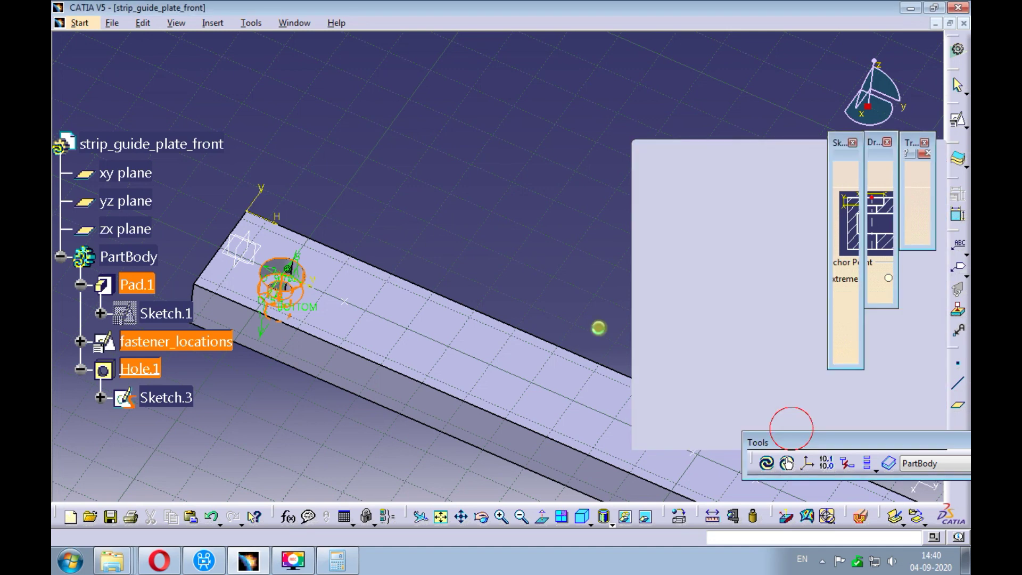
left_click(518, 183)
Step: Pattern the counterbored hole onto the fastener_locations points with a user pattern, leaving out the second and third points
middle_click_drag(518, 183, 481, 169, "ctrl")
left_click(140, 368)
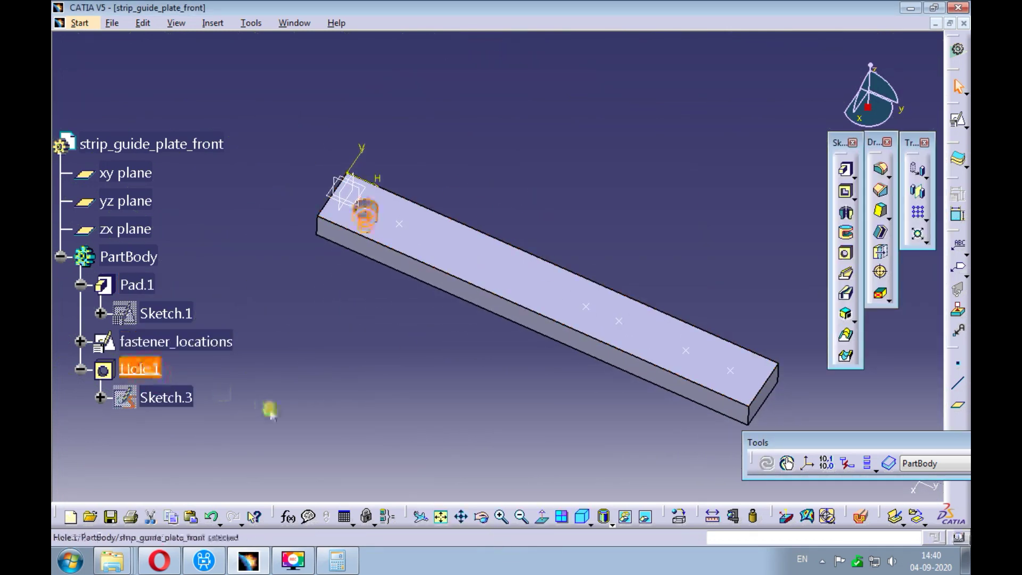
left_click(927, 220)
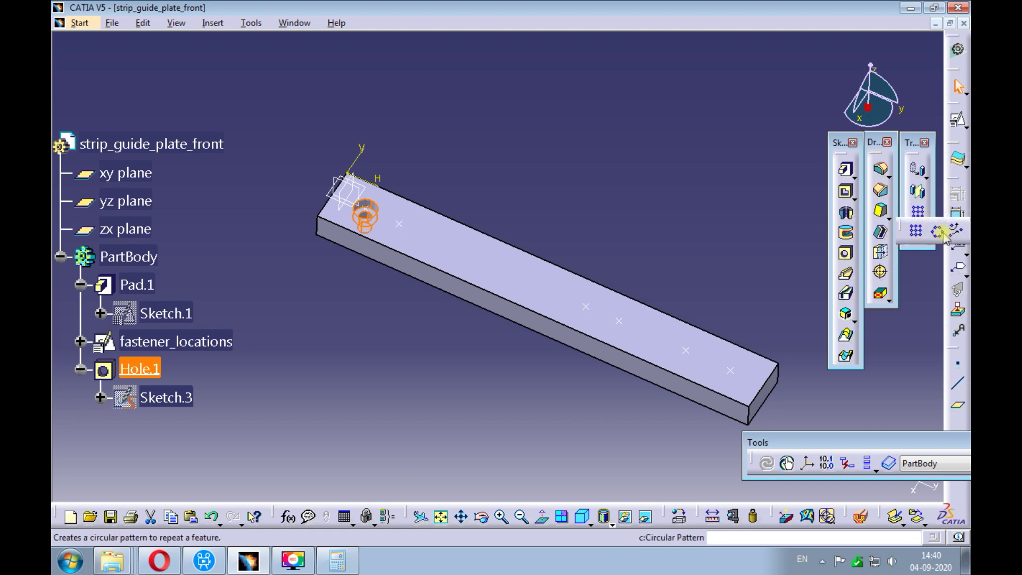
left_click(956, 231)
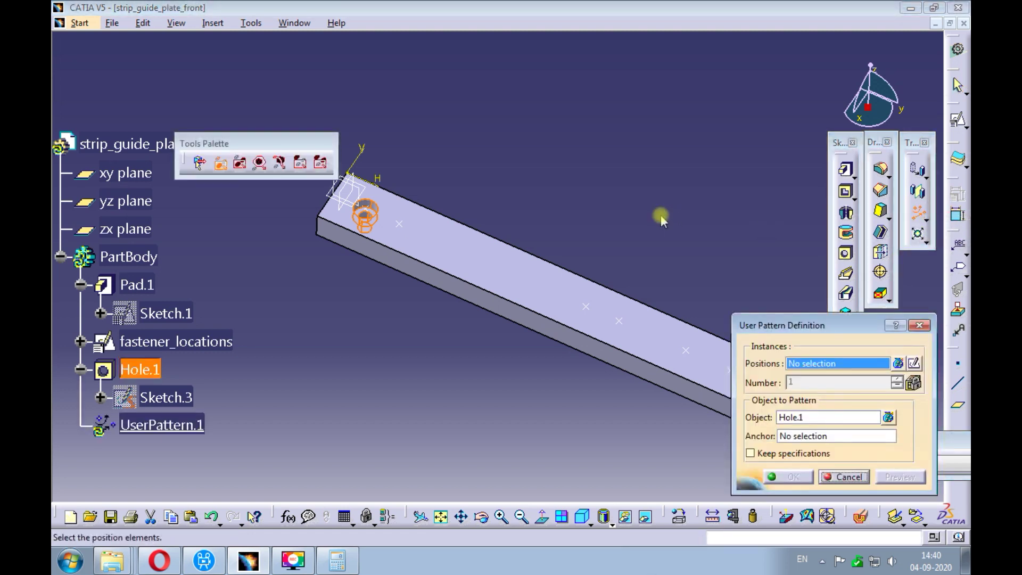
left_click(175, 342)
middle_click_drag(485, 361, 433, 355)
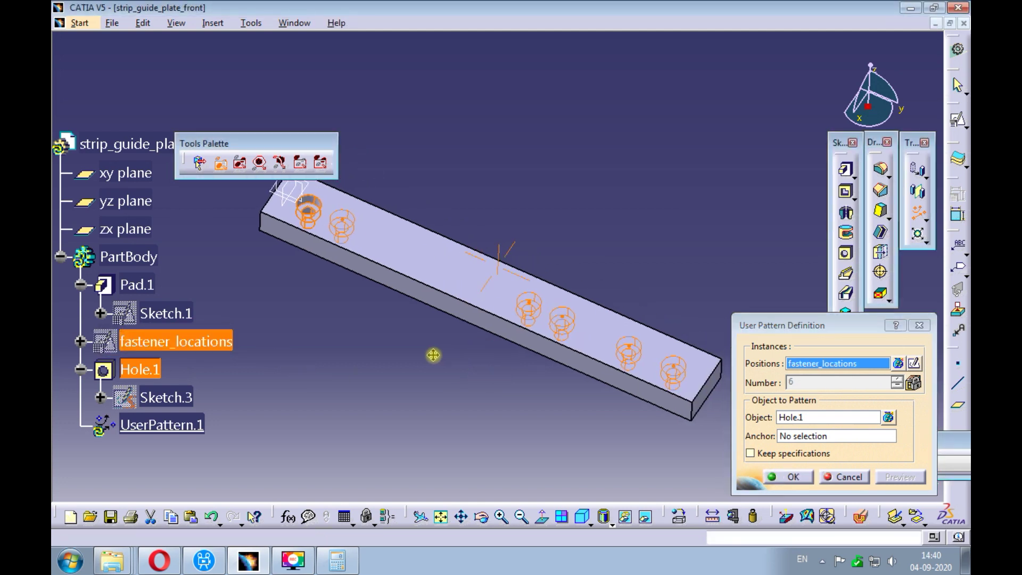
left_click(343, 226)
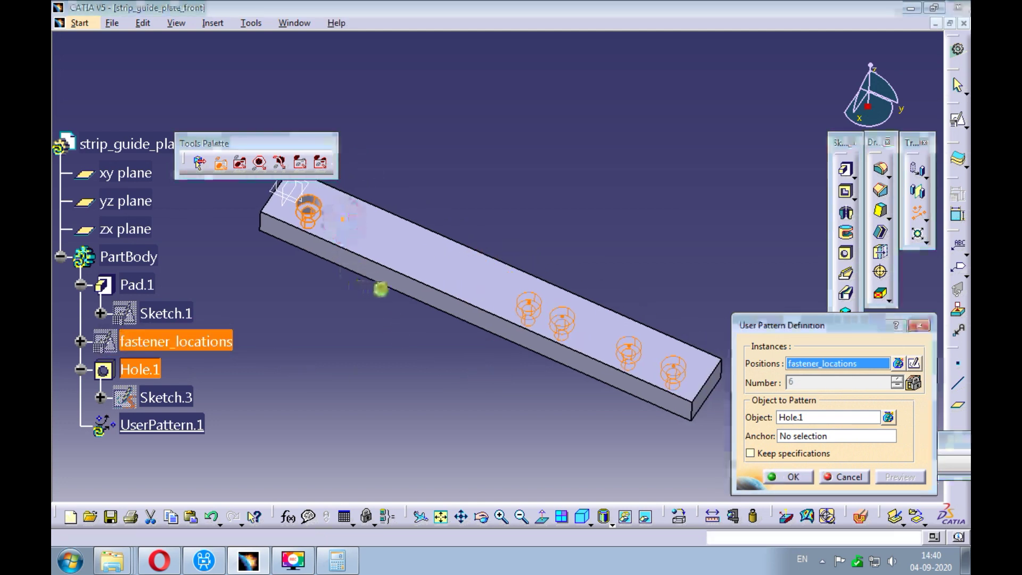
left_click(529, 308)
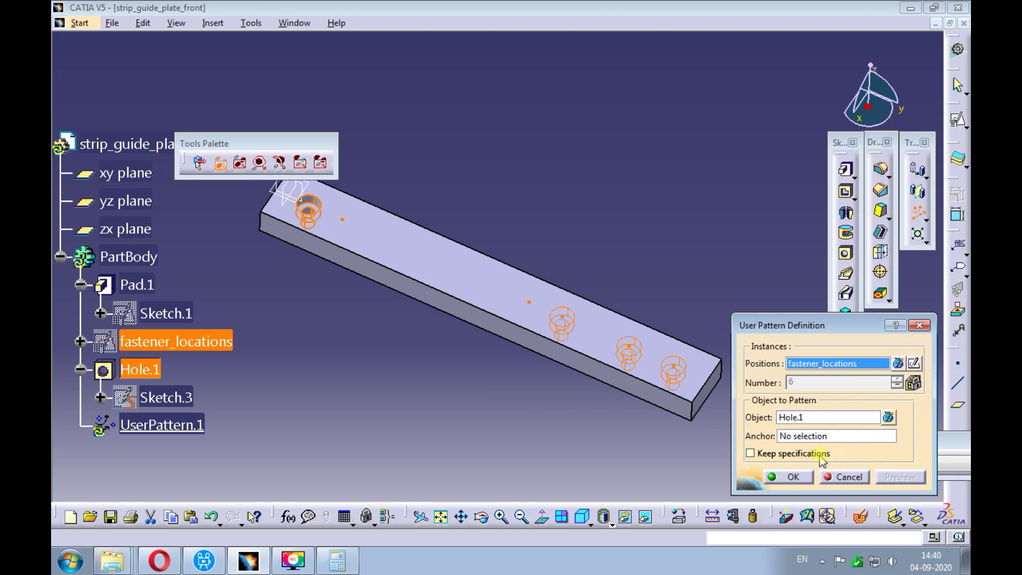
left_click(794, 477)
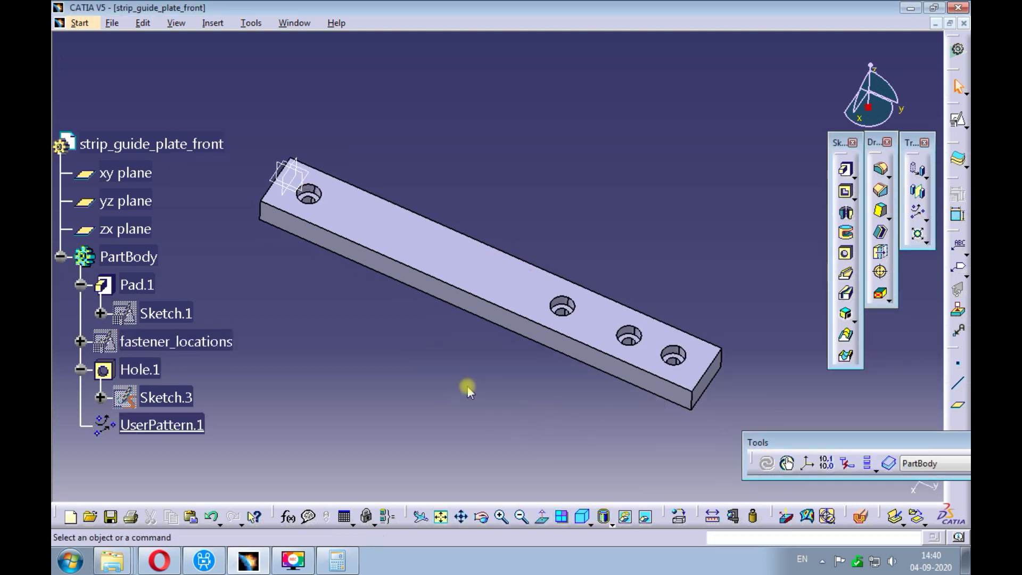
Step: Show the fastener_locations sketch again and start a hole at its second point on the plate's top face
right_click(223, 341)
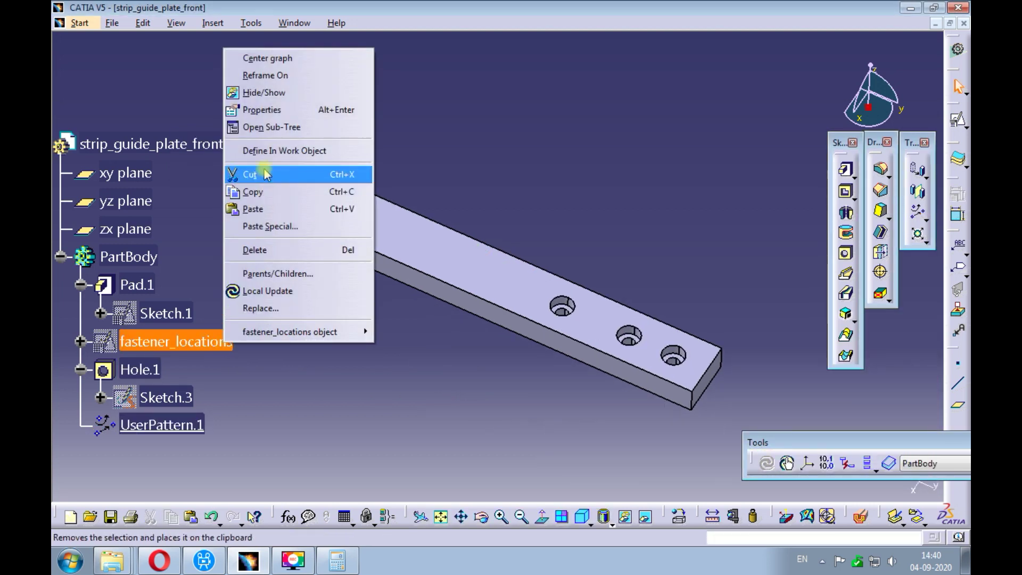
left_click(265, 93)
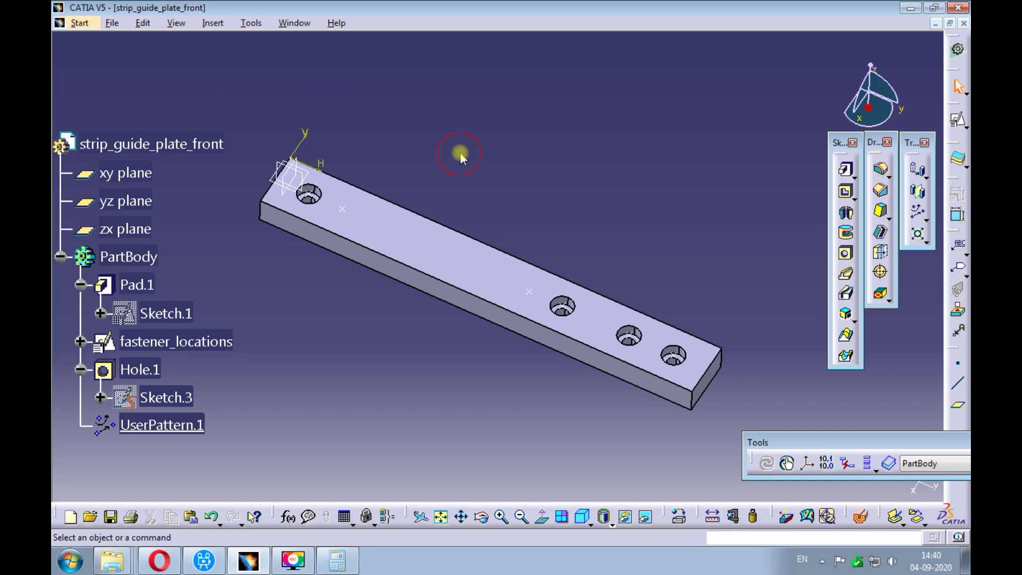
left_click(344, 209)
left_click(365, 229, "ctrl")
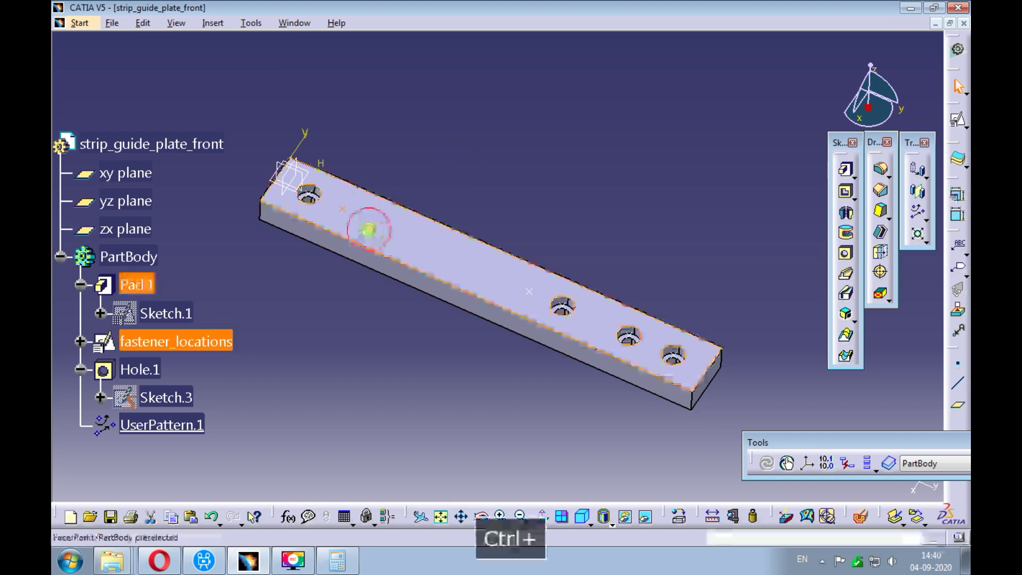
left_click(846, 254)
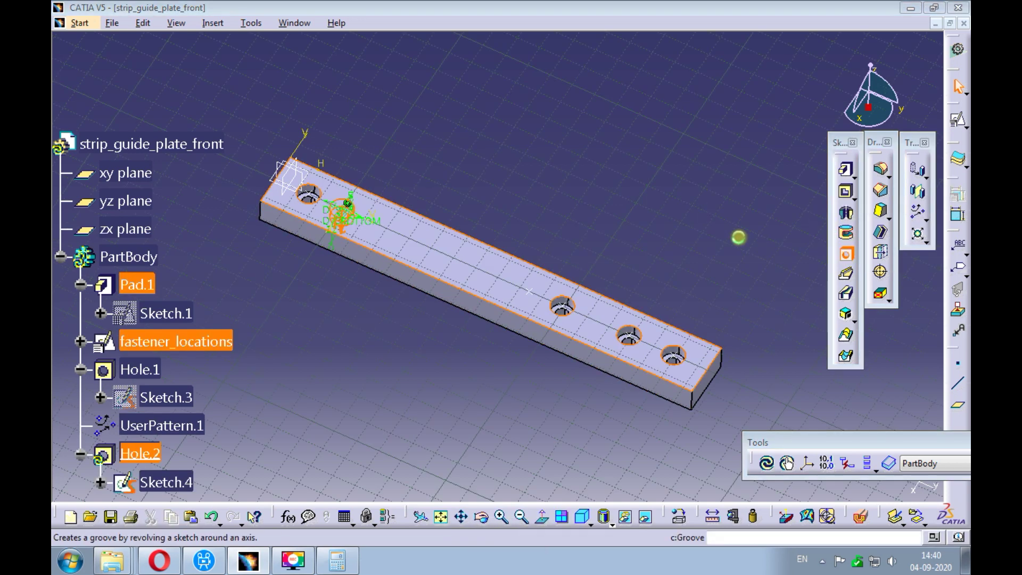
Step: Make the new hole a simple one with a 5 mm diameter and create it
left_click(706, 204)
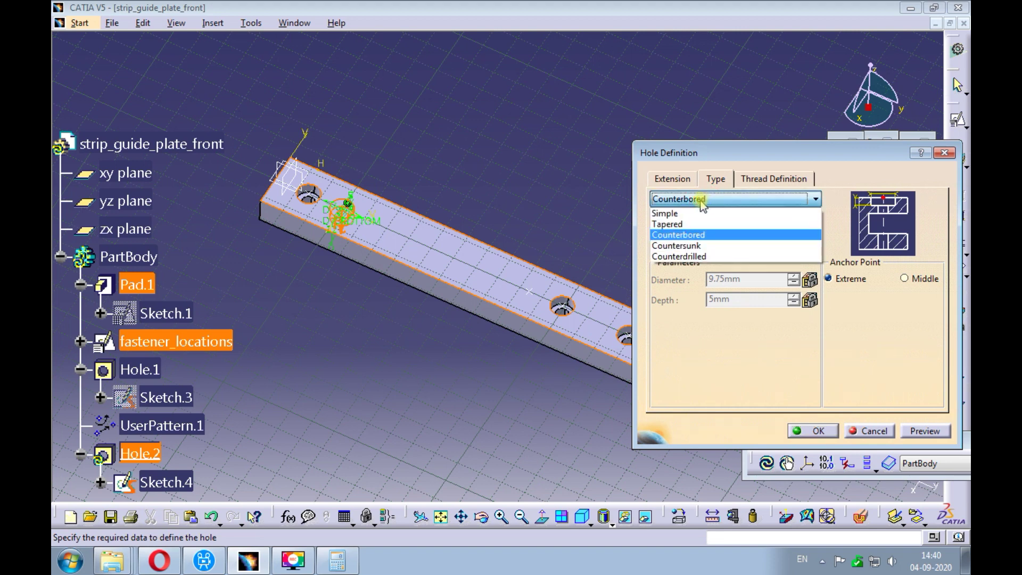
left_click(672, 208)
left_click(669, 181)
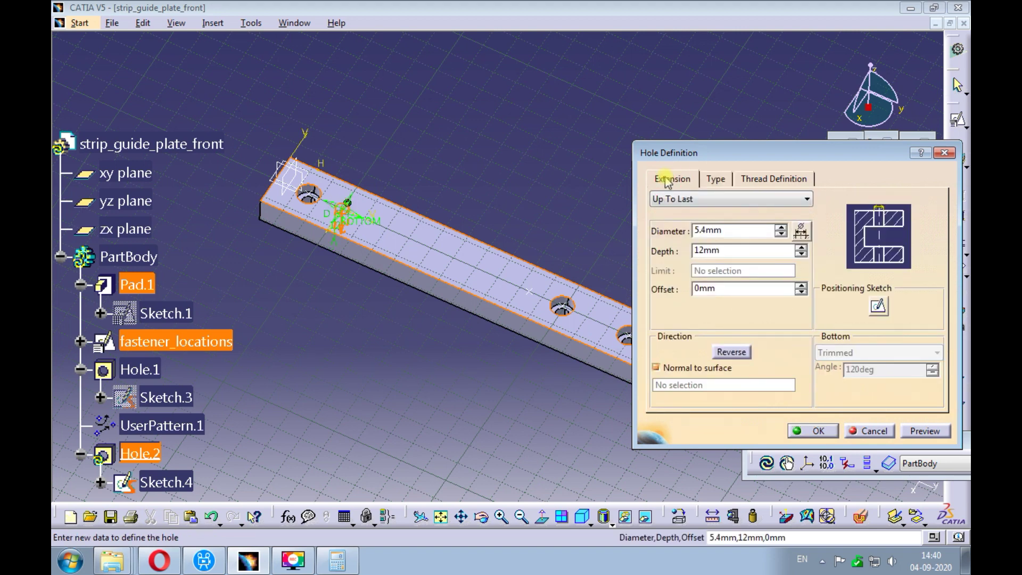
double_click(721, 230)
type("5")
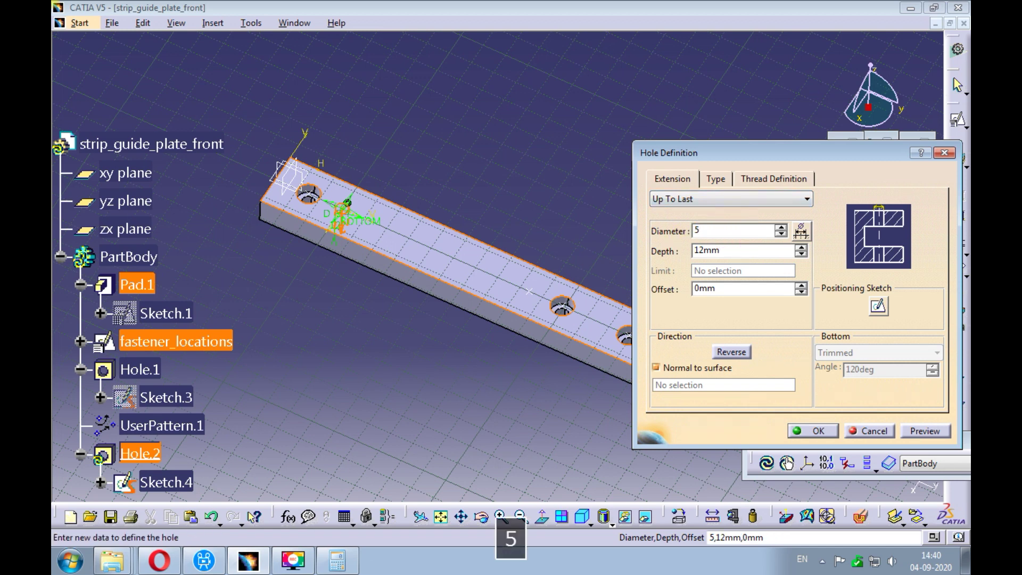
left_click(916, 431)
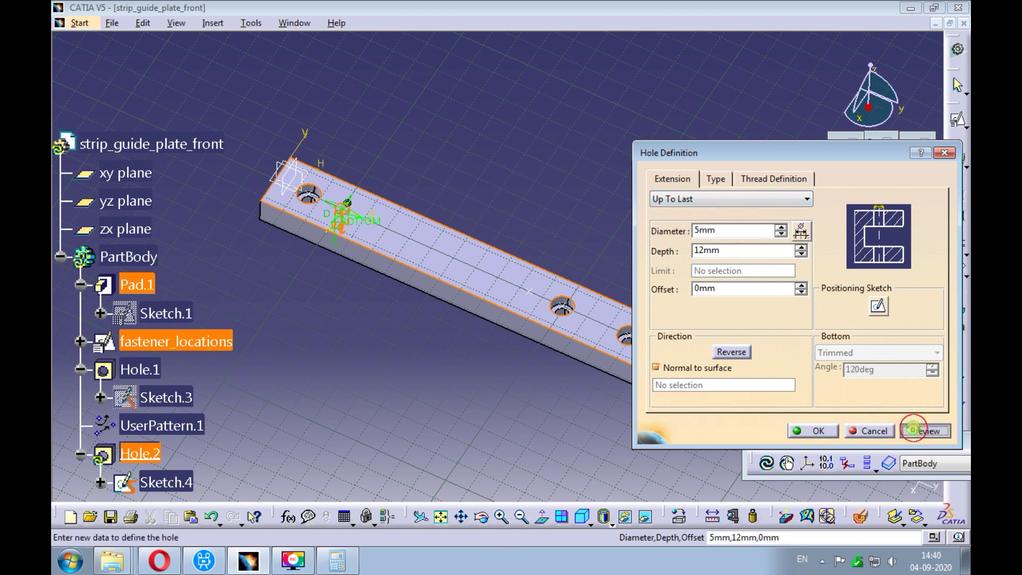
left_click(803, 432)
left_click(488, 418)
Step: Pattern the simple hole onto fastener_locations with a user pattern, keeping only the third point and leaving out the counterbored positions
middle_click_drag(450, 410, 447, 378)
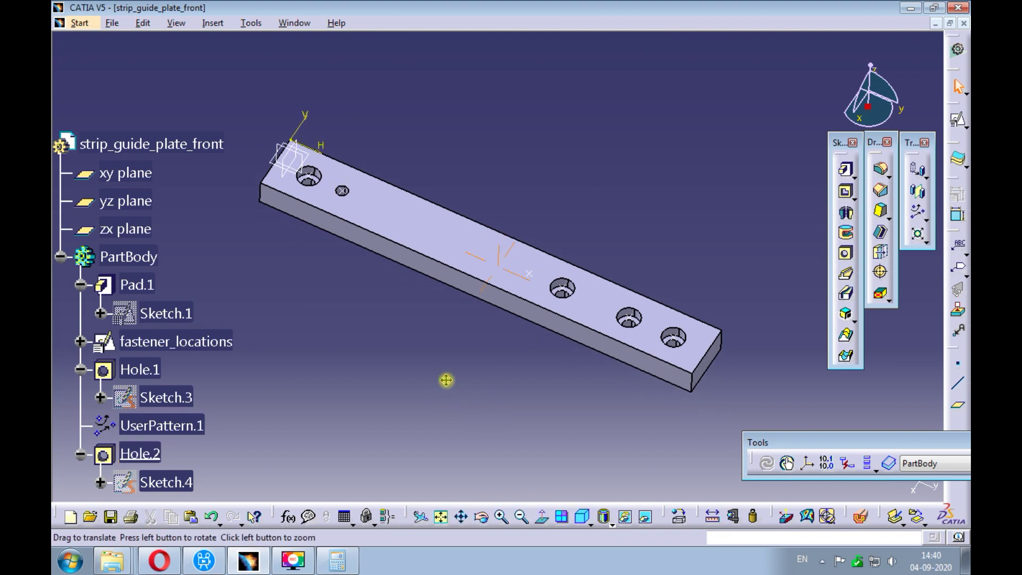
left_click(140, 454)
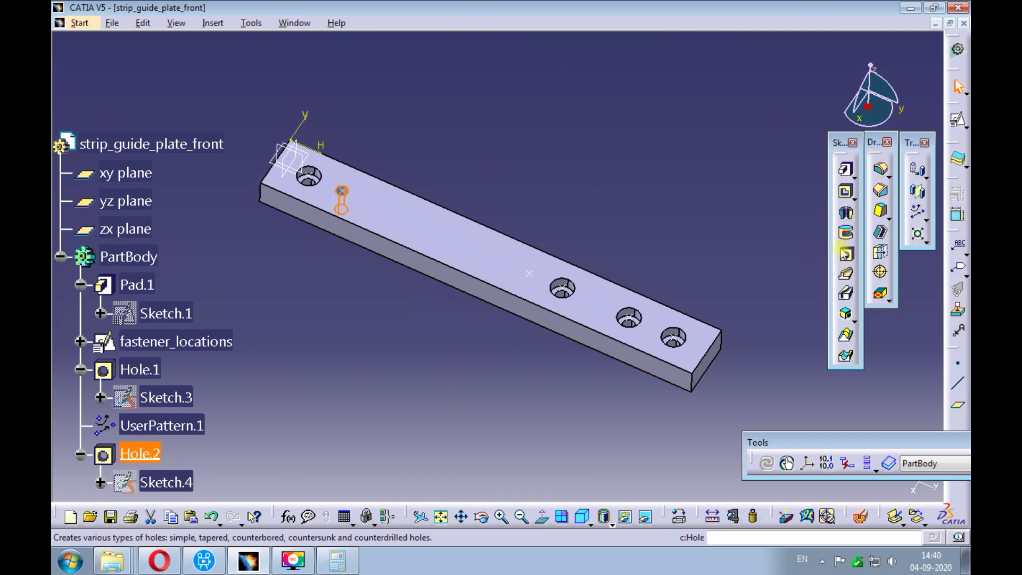
left_click(918, 212)
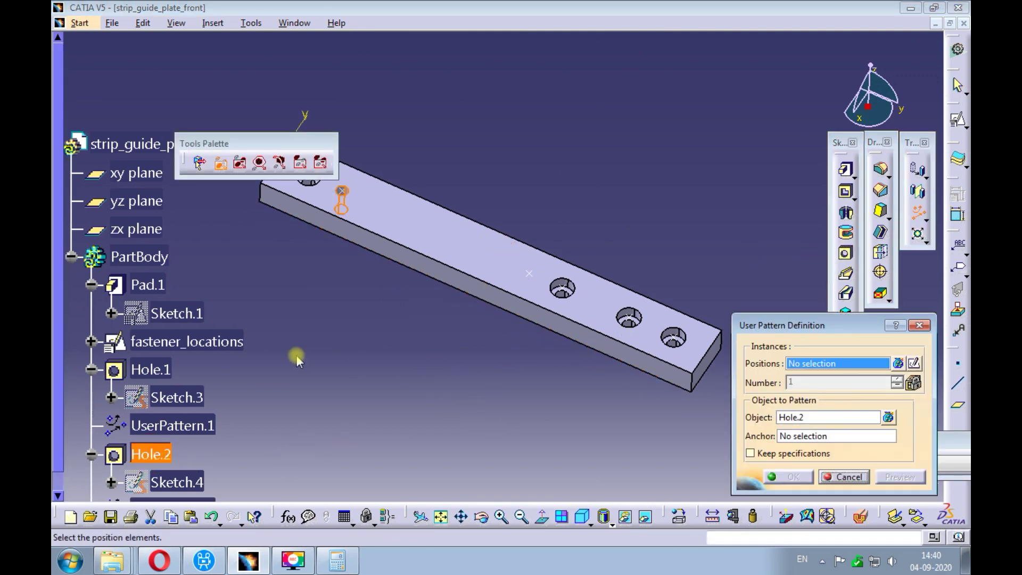
left_click(224, 341)
middle_click_drag(392, 201, 392, 256)
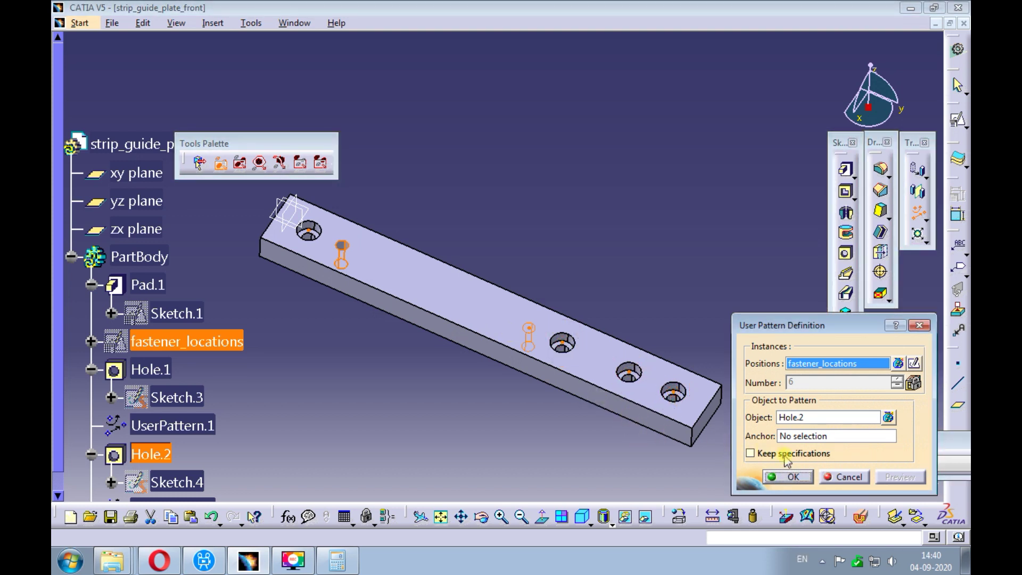
left_click(784, 475)
Step: Chamfer the vertical corner edge at the plate's three-hole end with a 15 mm length and a 15 deg angle
mouse_move(574, 223)
middle_mouse_down("ctrl")
mouse_move(568, 210)
mouse_move(573, 224)
middle_mouse_up("ctrl")
middle_click_drag(660, 334, 518, 298)
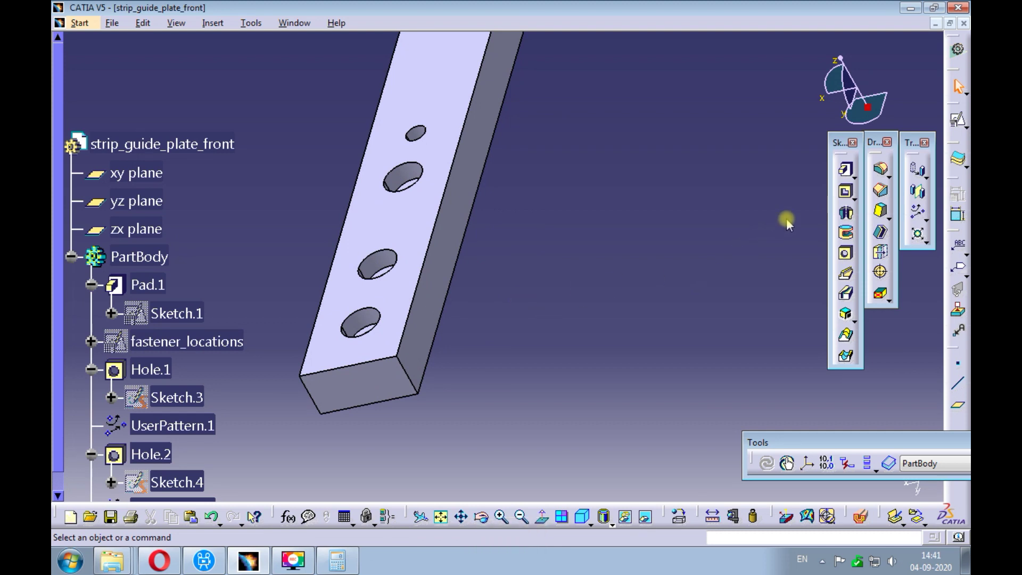
left_click(881, 190)
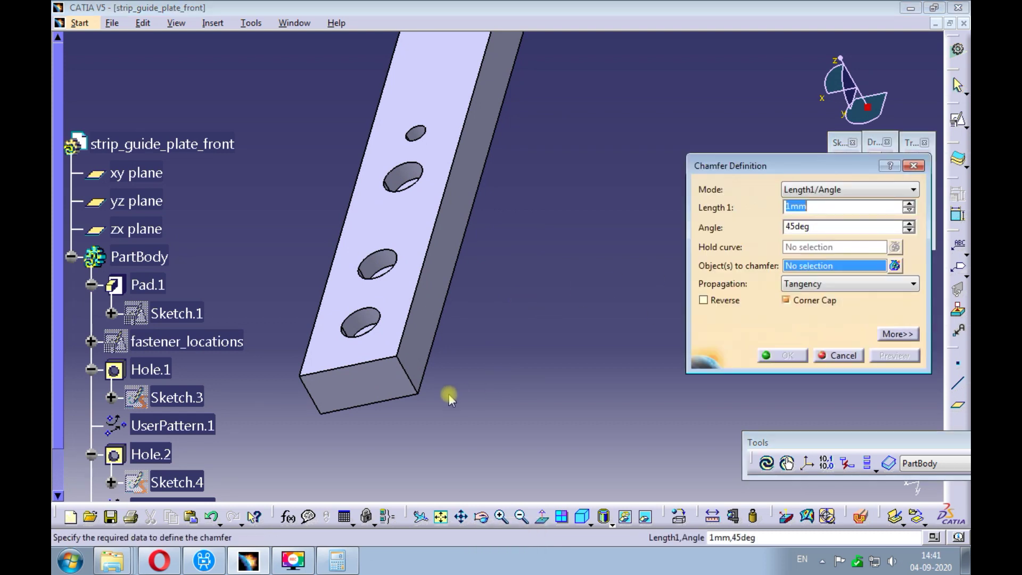
left_click(414, 375)
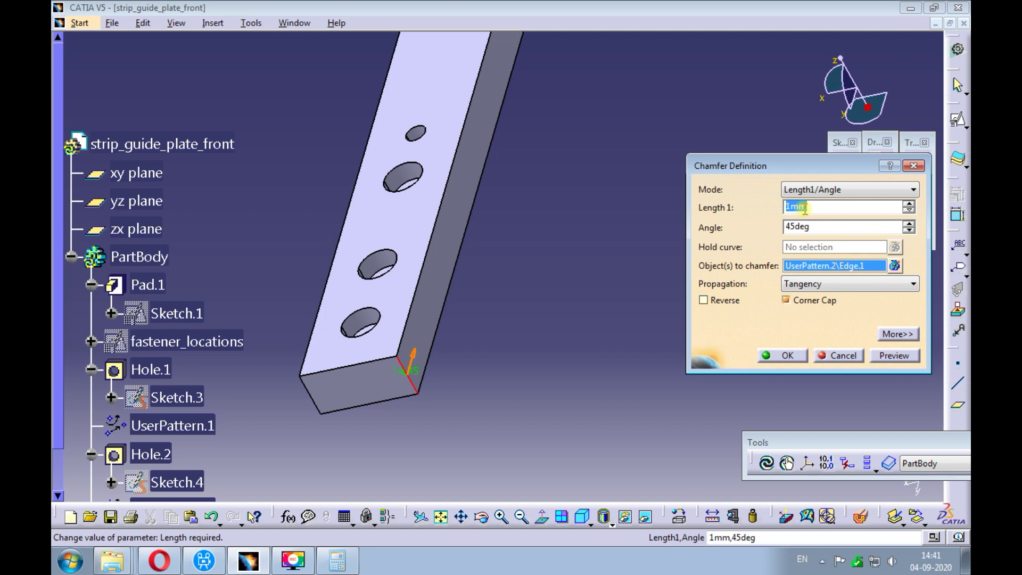
type("15")
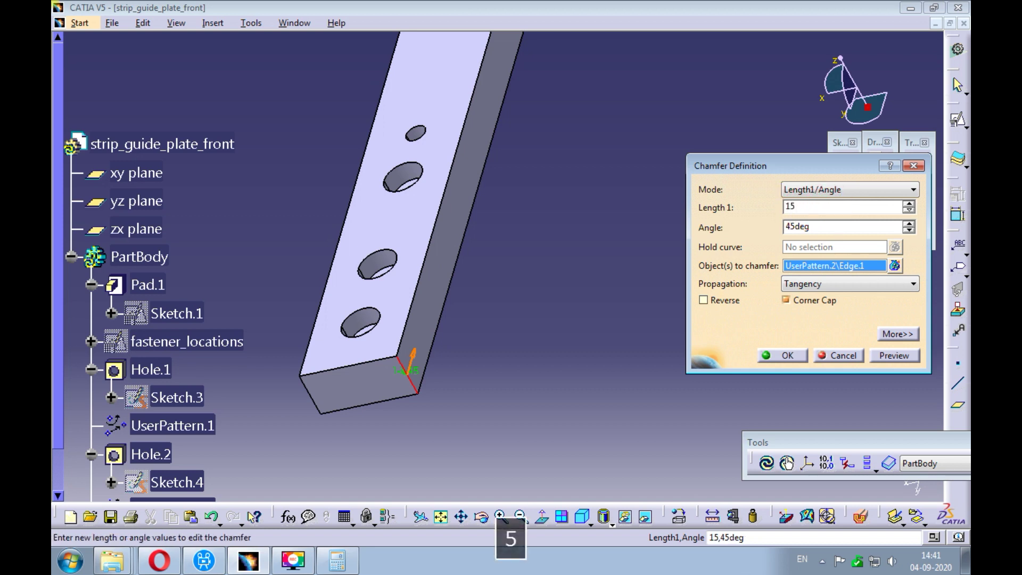
left_click_drag(835, 227, 767, 231)
type("1")
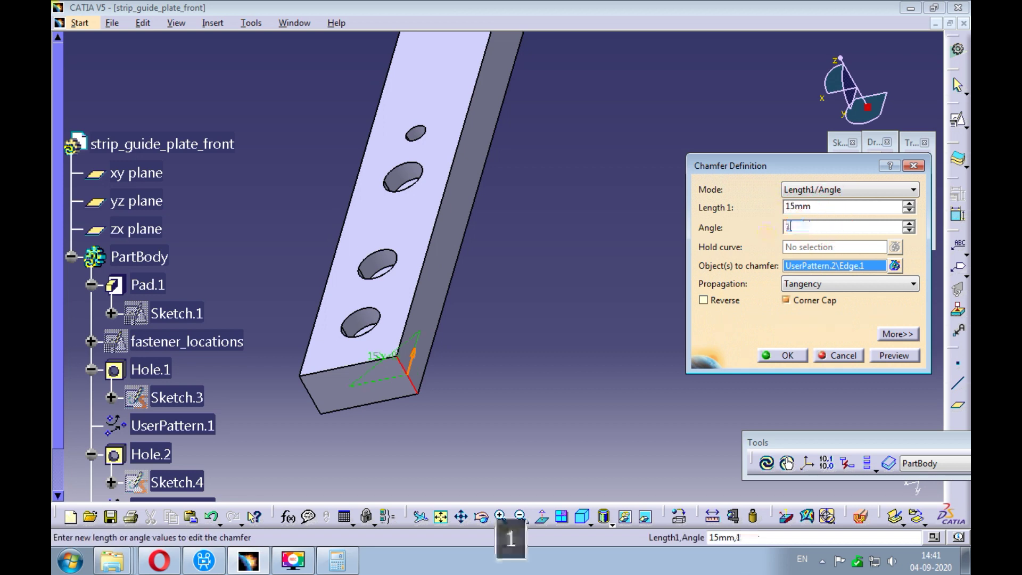
type("5")
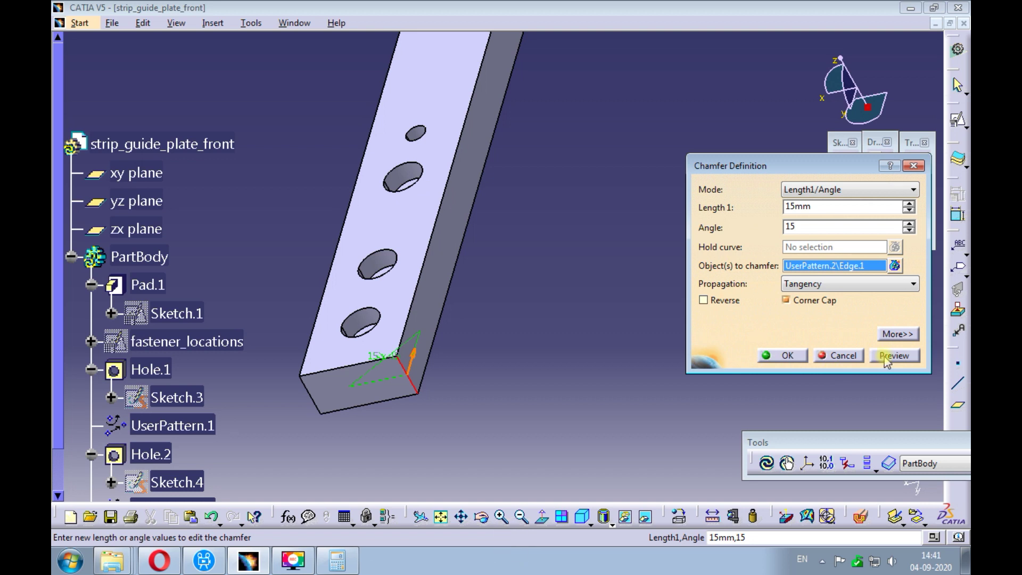
left_click(885, 361)
mouse_move(477, 349)
middle_mouse_down()
mouse_move(505, 367)
mouse_move(491, 352)
middle_mouse_up()
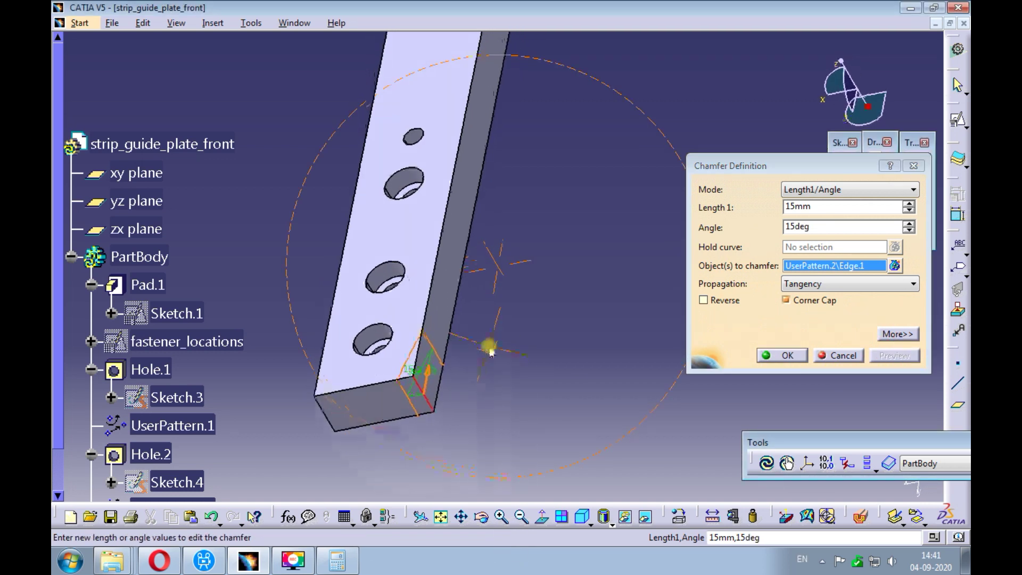
left_click(783, 356)
Step: Fillet both vertical edges of the chamfered corner with a 1 mm radius
middle_click_drag(559, 352, 563, 276, "ctrl")
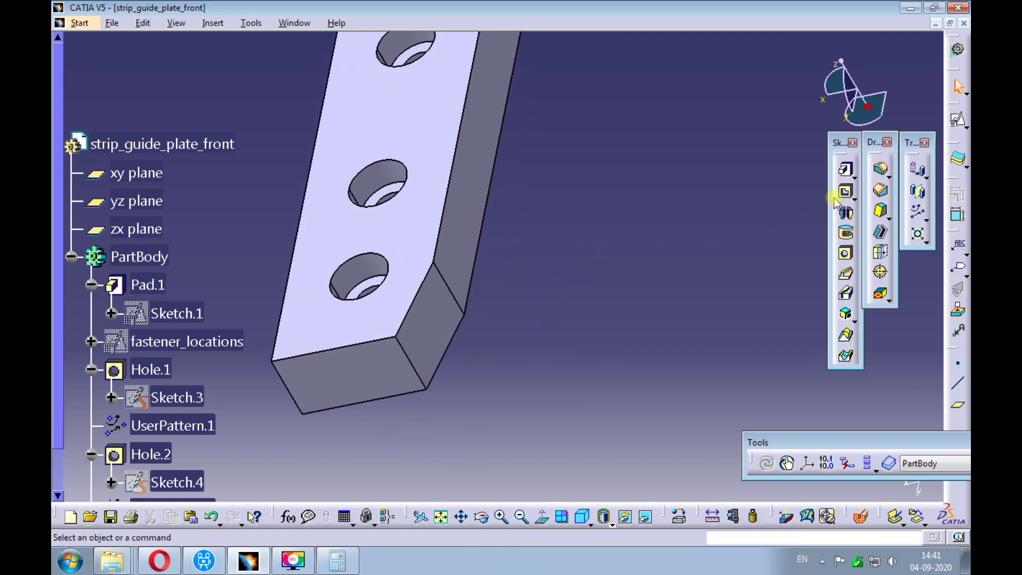
left_click(880, 169)
left_click(461, 294)
left_click(421, 370)
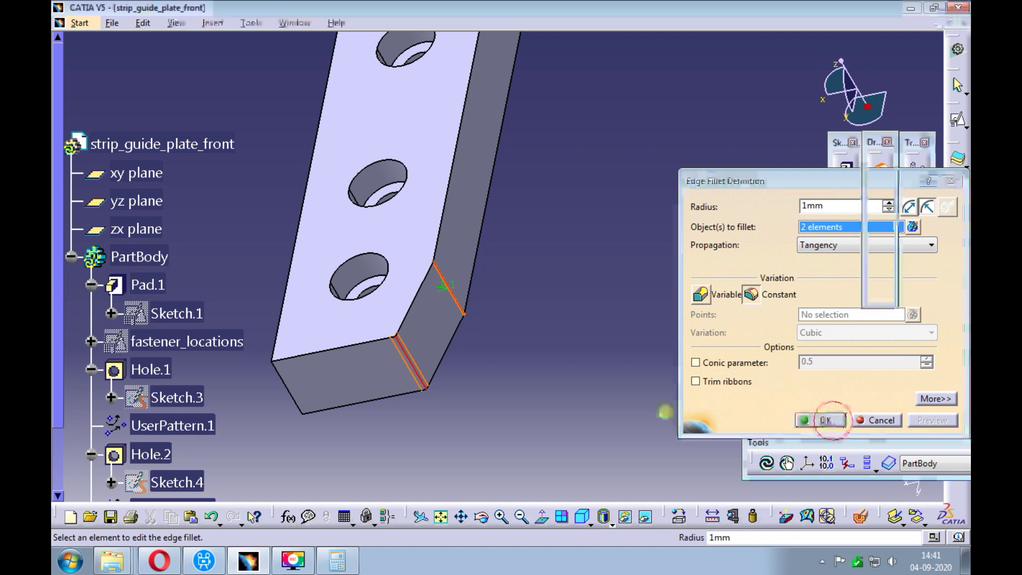
left_click(825, 420)
Step: Save the finished plate in the Blanking_Die folder as strip_guide_plate_front_1.CATPart
middle_click_drag(552, 278, 531, 315, "ctrl")
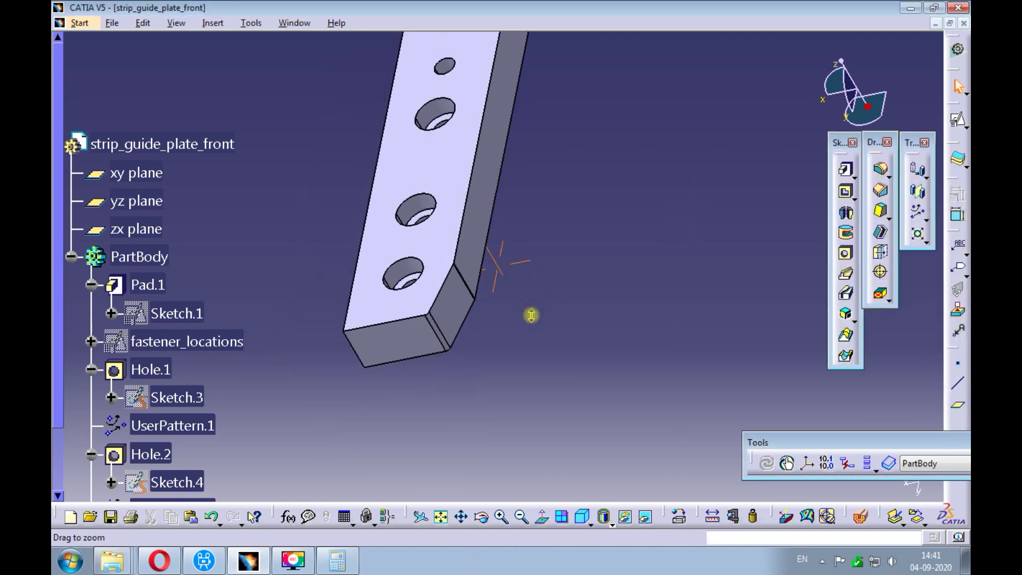
left_click(583, 516)
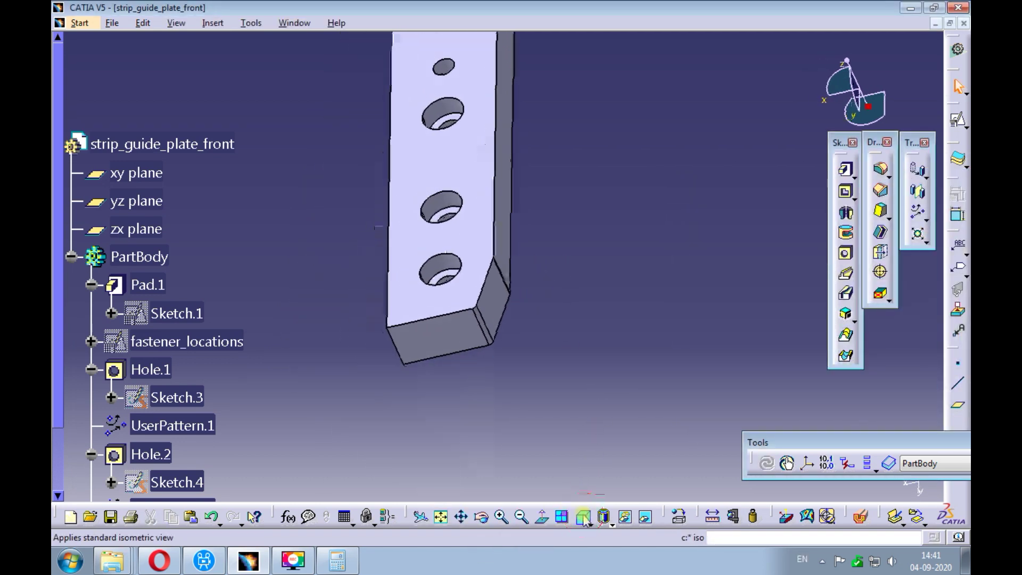
left_click(447, 519)
left_click(480, 396)
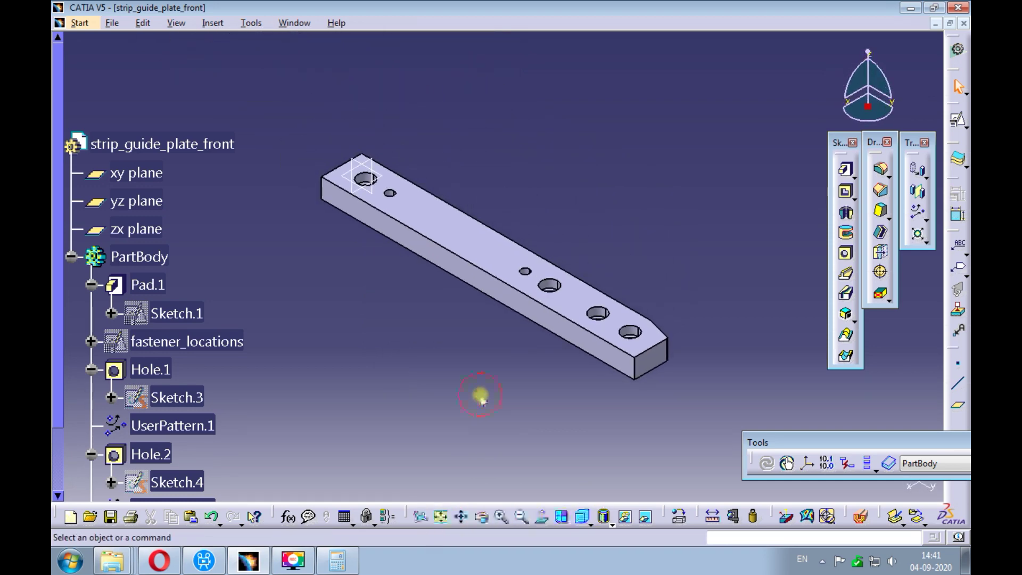
key("ctrl+s")
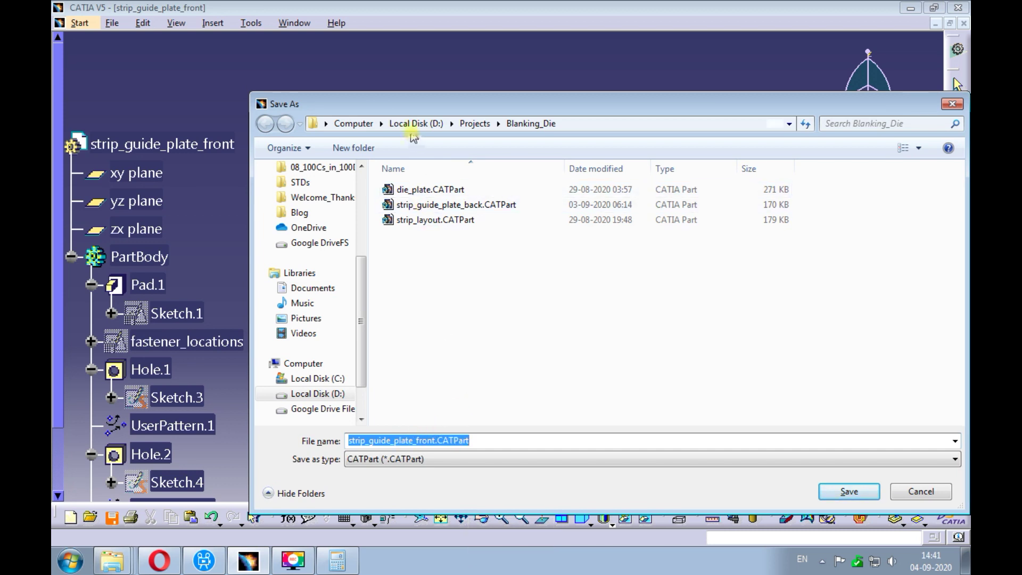
left_click(832, 494)
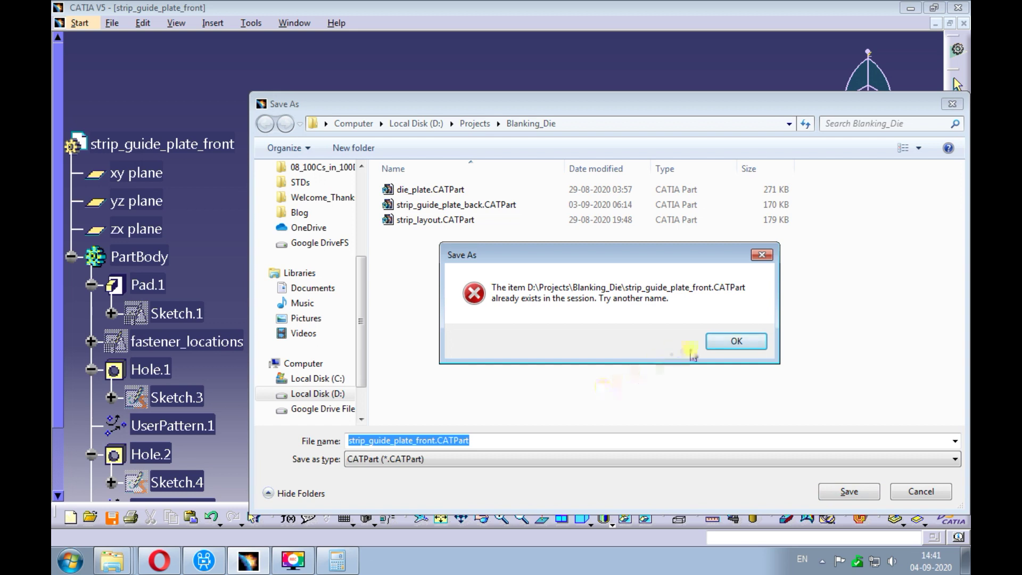
left_click(728, 345)
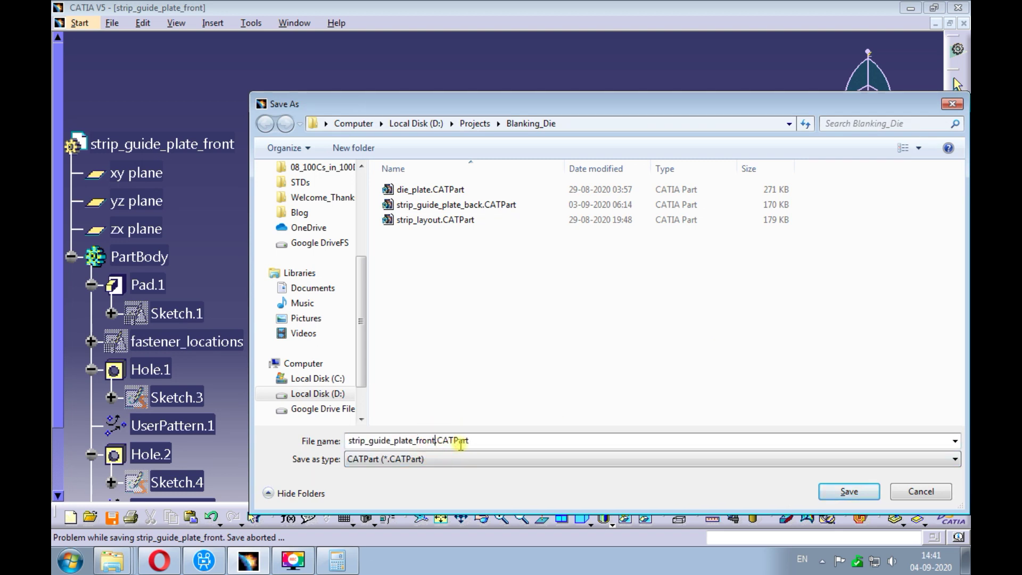
type("_1")
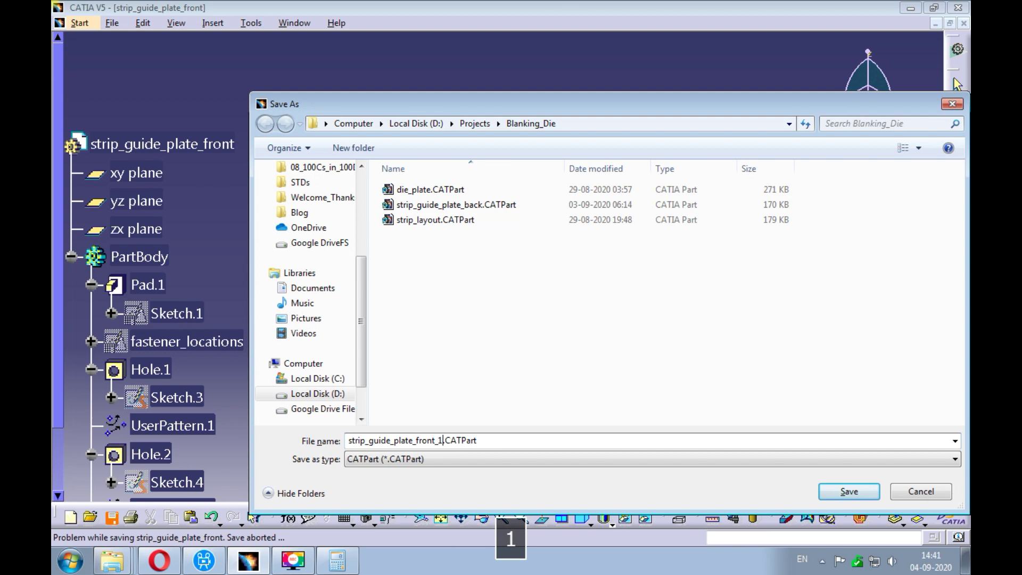
left_click(838, 492)
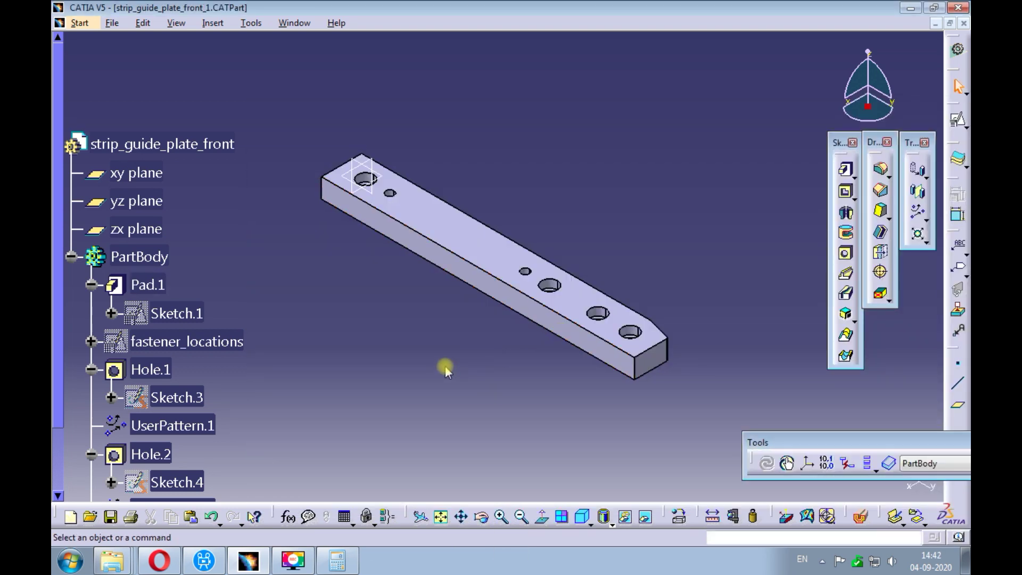
key("ctrl+s")
Step: Switch to Die_Assembly.CATProduct and insert strip_guide_plate_front_1.CATPart into Product1 as an existing component
left_click(295, 23)
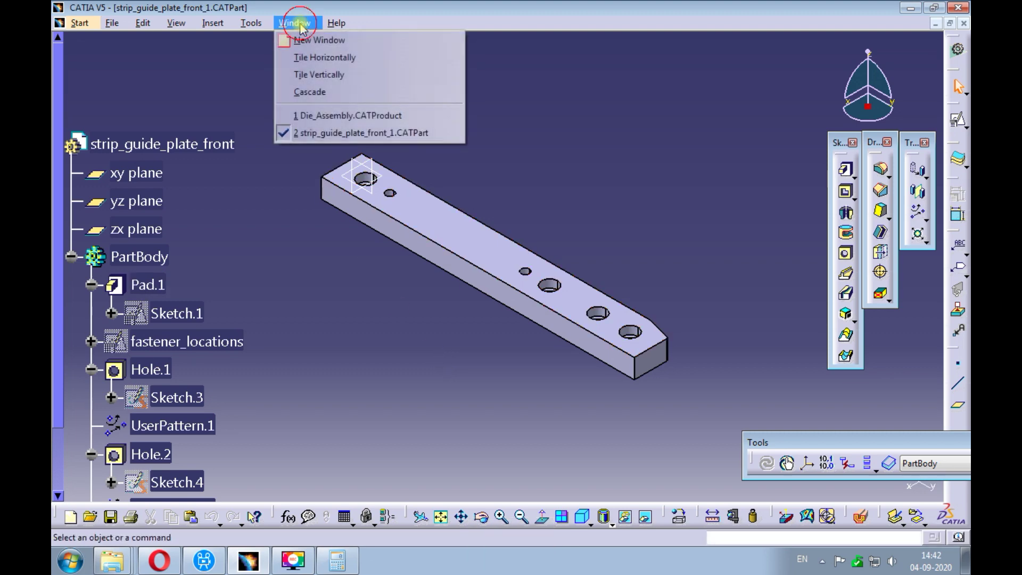
left_click(300, 114)
middle_click_drag(599, 194, 632, 244, "ctrl")
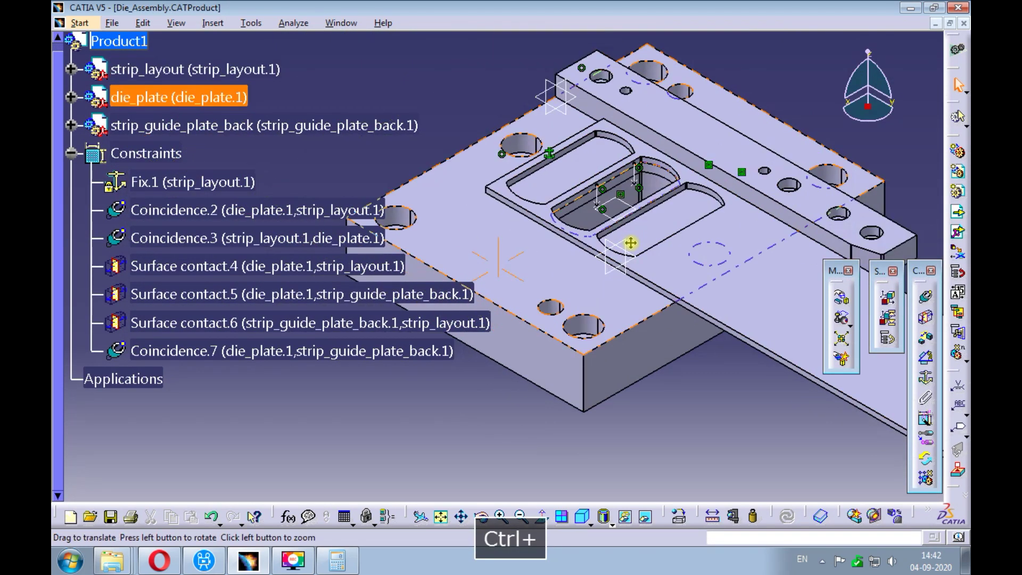
left_click(958, 214)
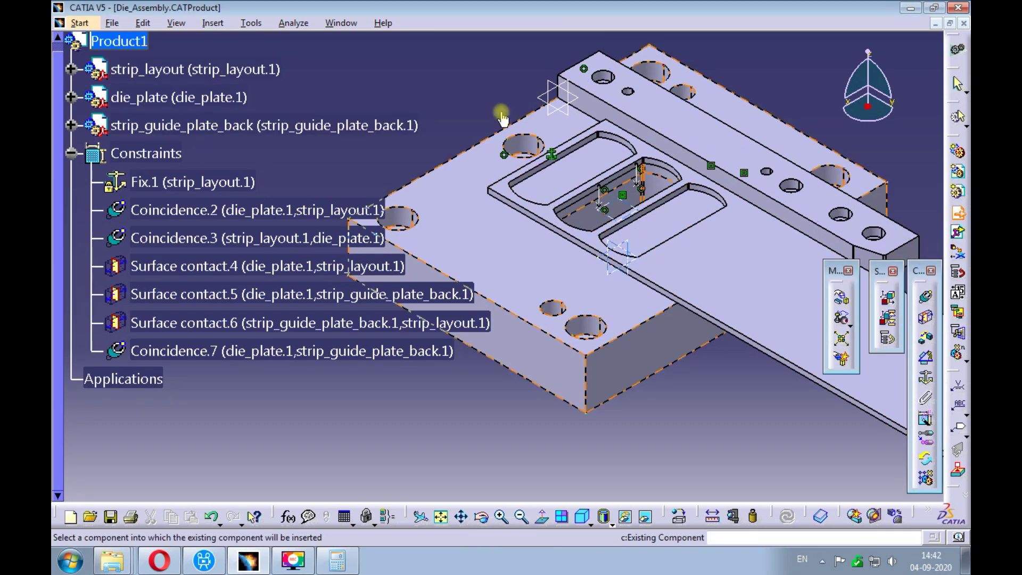
left_click(140, 45)
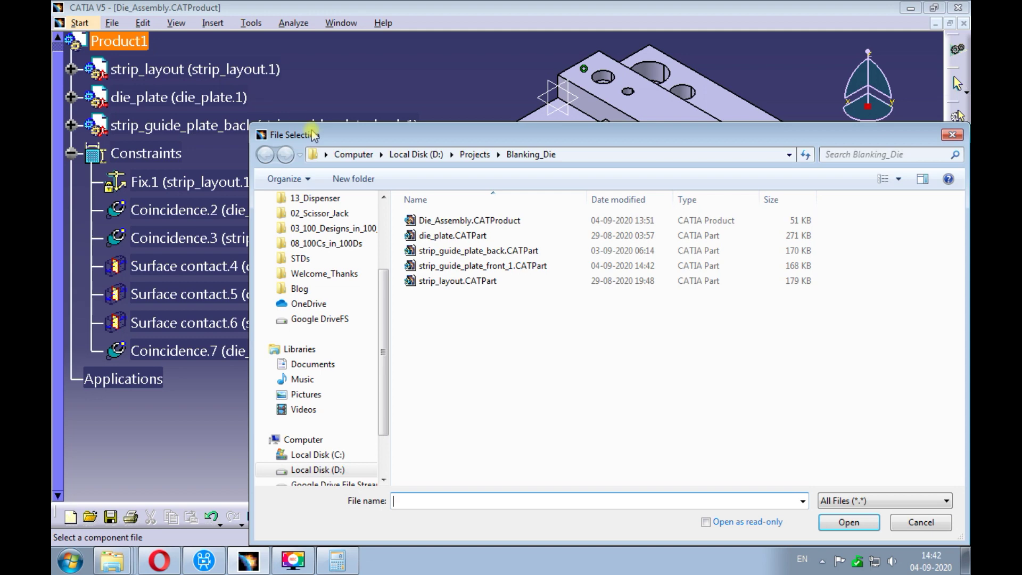
left_click(512, 268)
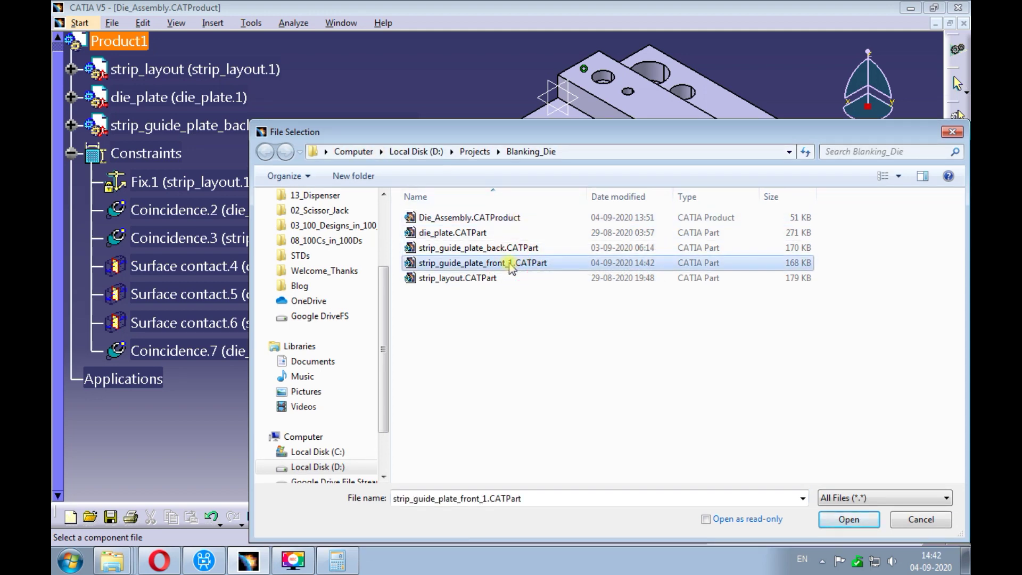
left_click(829, 522)
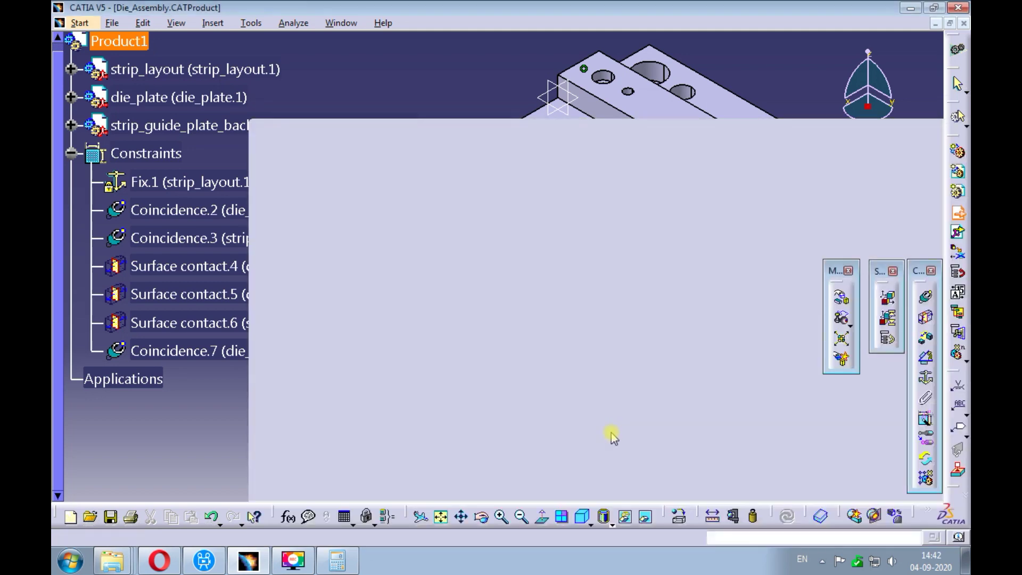
Step: Move the inserted front guide plate along the X axis until it is clear of the die plate
middle_click_drag(562, 111, 639, 112, "ctrl")
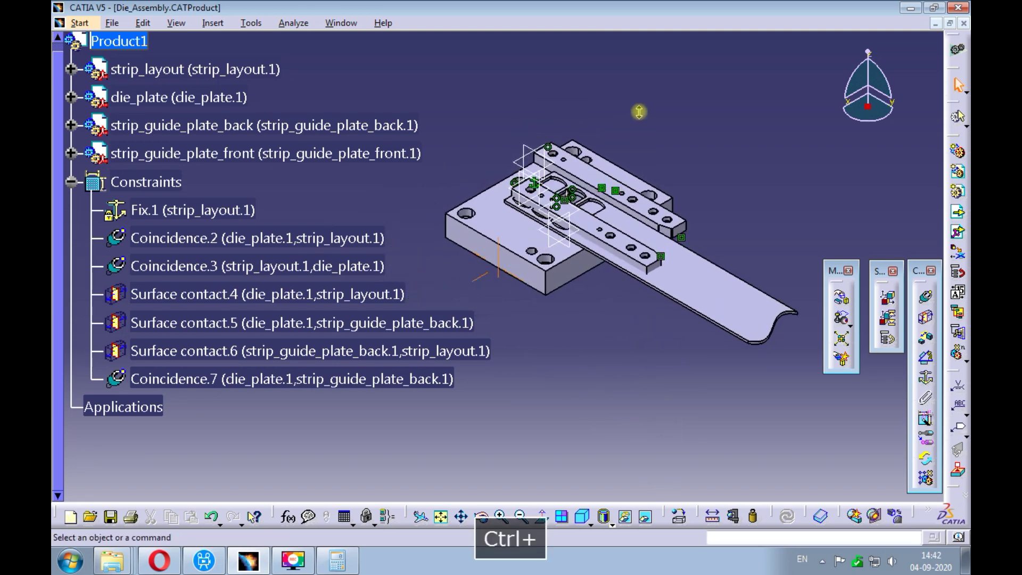
left_click(842, 298)
left_click_drag(653, 261, 572, 363)
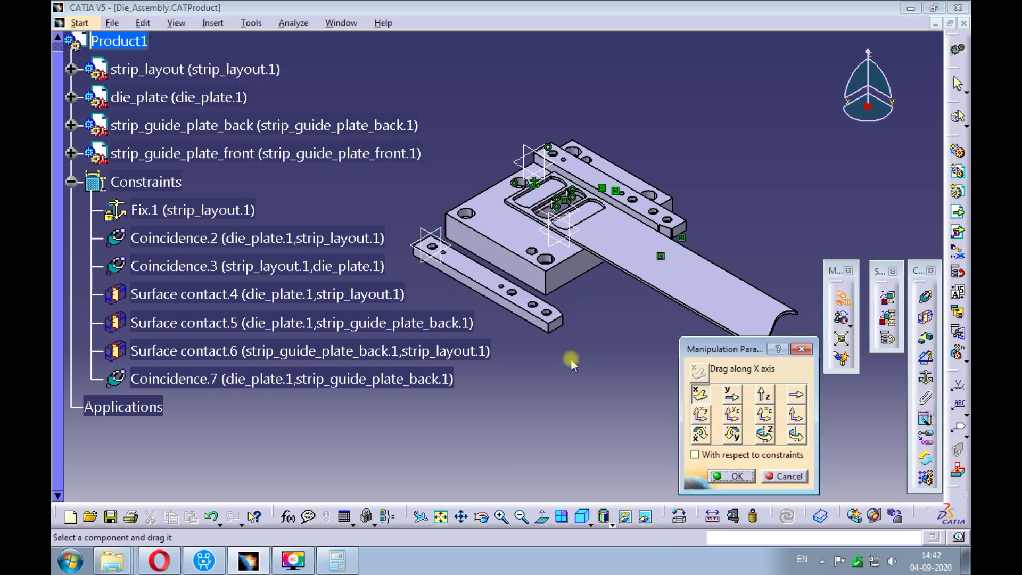
left_click(716, 480)
Step: Add a surface contact constraint between the die plate's top face and the underside of the front guide plate
middle_click_drag(612, 336, 764, 394, "ctrl")
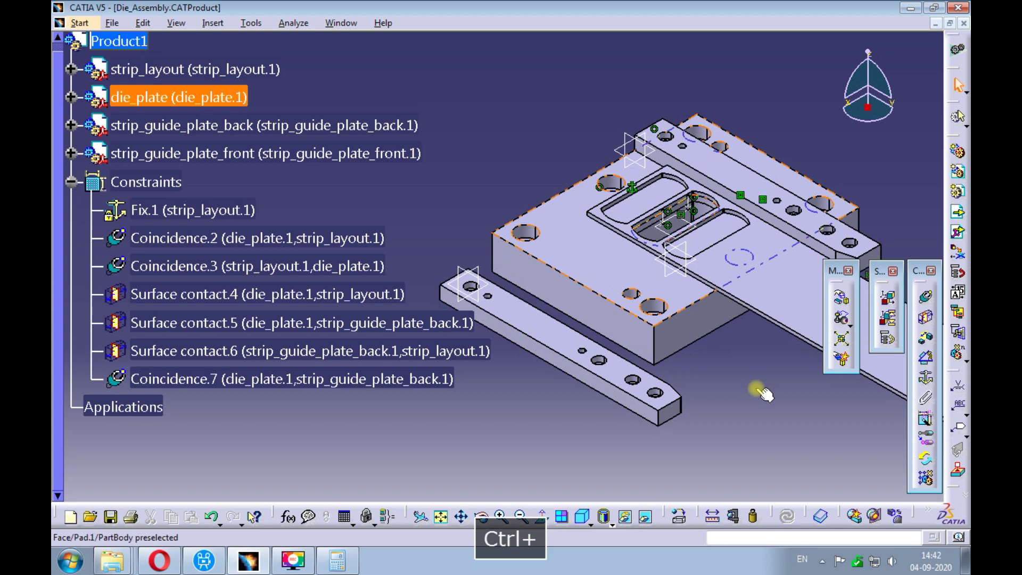
left_click(925, 318)
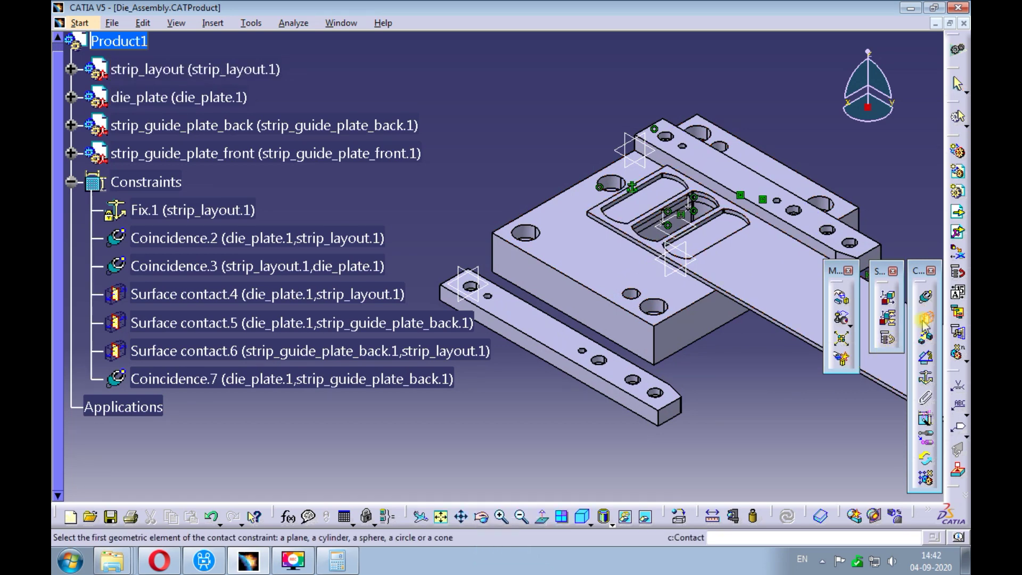
middle_click_drag(588, 402, 536, 208)
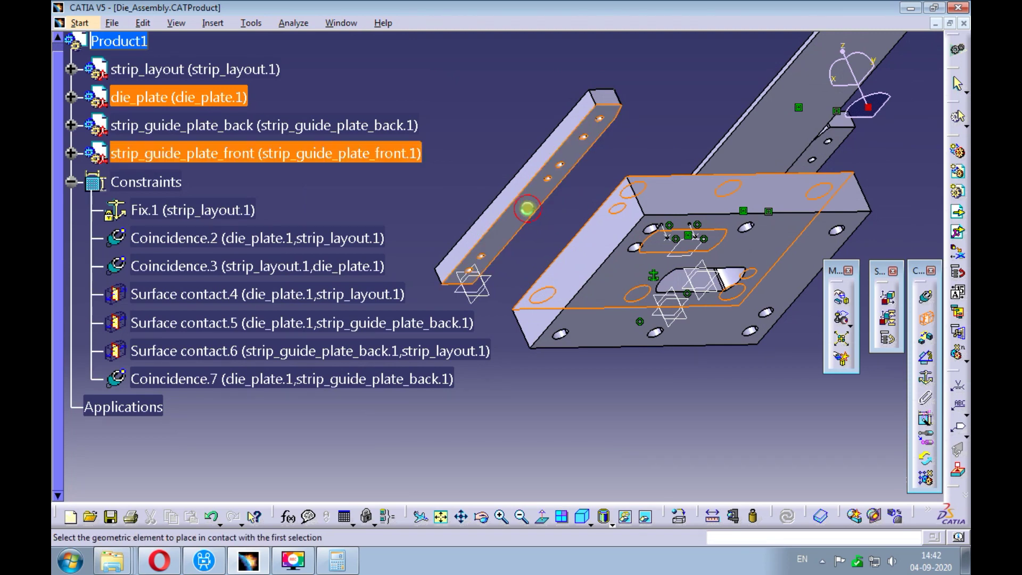
left_click(528, 208)
left_click(597, 412)
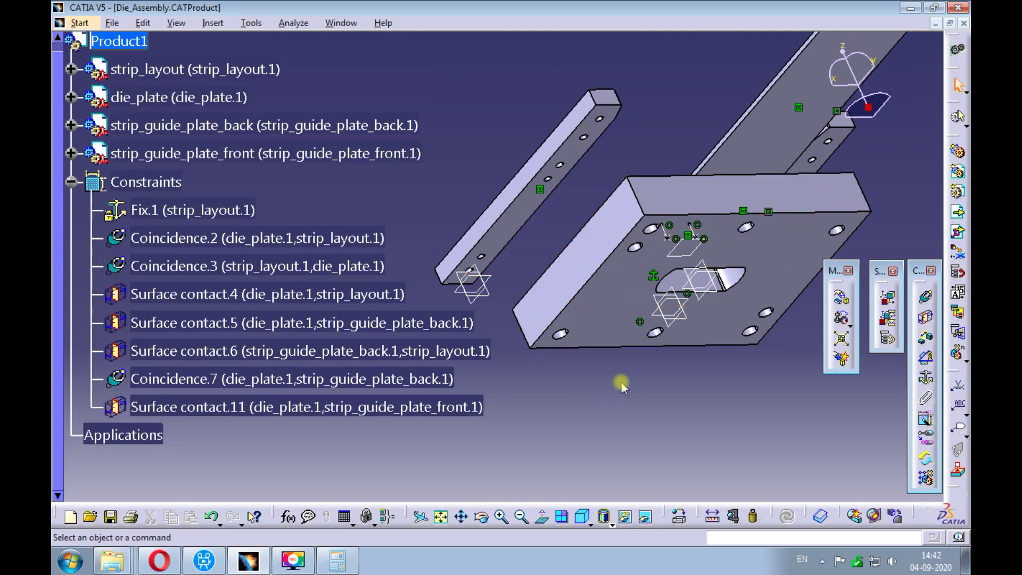
Step: Constrain the strip layout's front side face and the front guide plate's inner side face with an offset of 1 mm
mouse_move(580, 175)
middle_mouse_down()
mouse_move(623, 301)
mouse_move(598, 377)
mouse_move(684, 341)
mouse_move(589, 342)
mouse_move(675, 347)
mouse_move(724, 290)
mouse_move(722, 230)
mouse_move(506, 210)
middle_mouse_up()
middle_click_drag(612, 277, 612, 249, "ctrl")
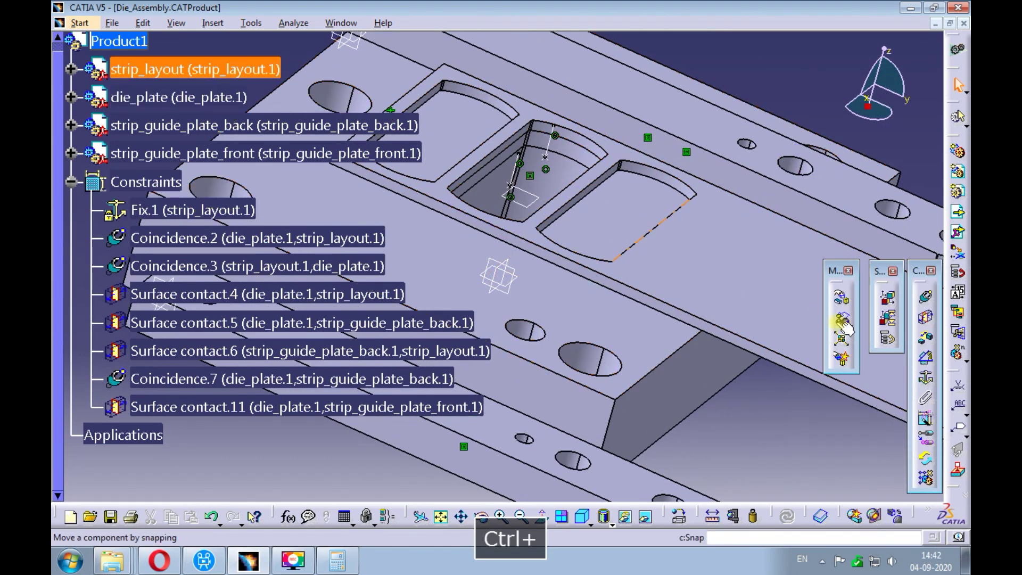
left_click(926, 338)
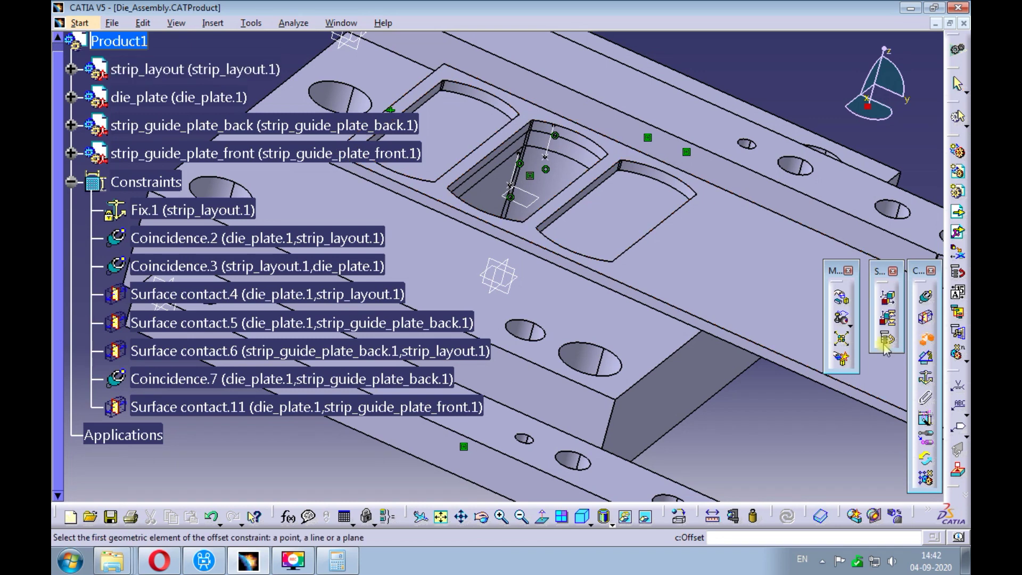
left_click(752, 346)
middle_click_drag(704, 288, 537, 326, "ctrl")
middle_click_drag(613, 178, 764, 142)
middle_click_drag(614, 203, 518, 256)
middle_click_drag(554, 330, 632, 319, "ctrl")
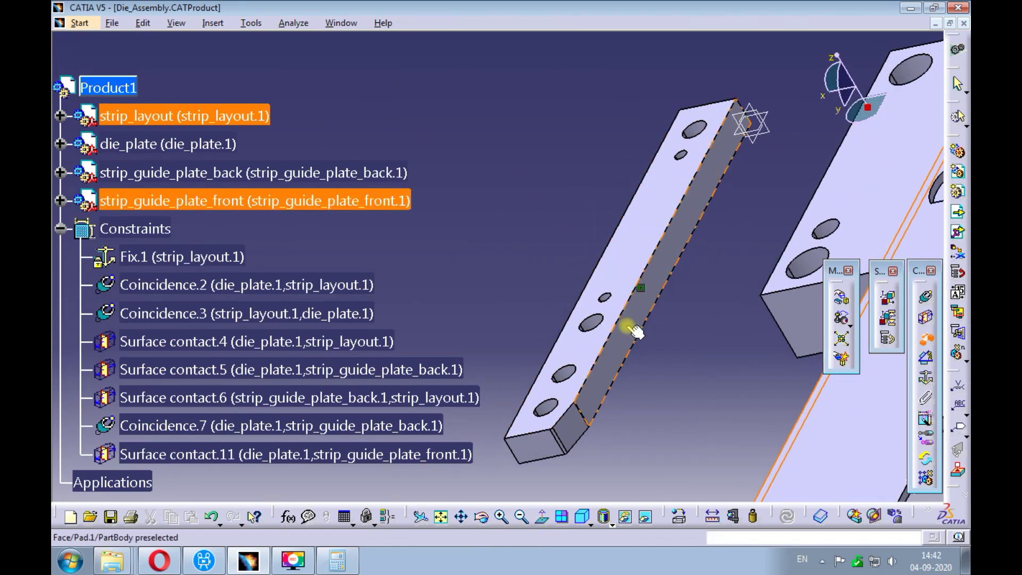
left_click(626, 325)
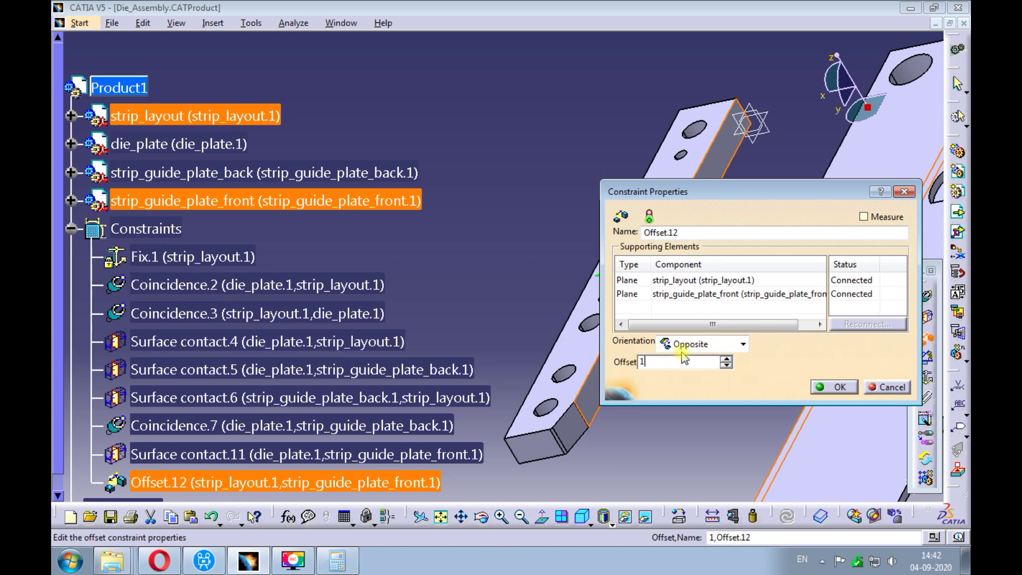
type("1")
left_click(833, 387)
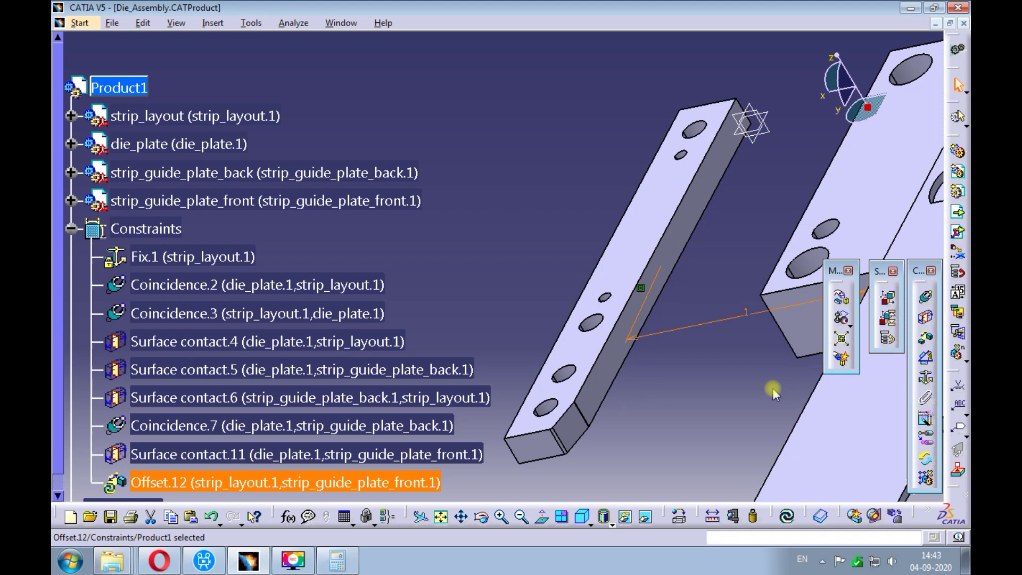
middle_click_drag(615, 197, 545, 321, "ctrl")
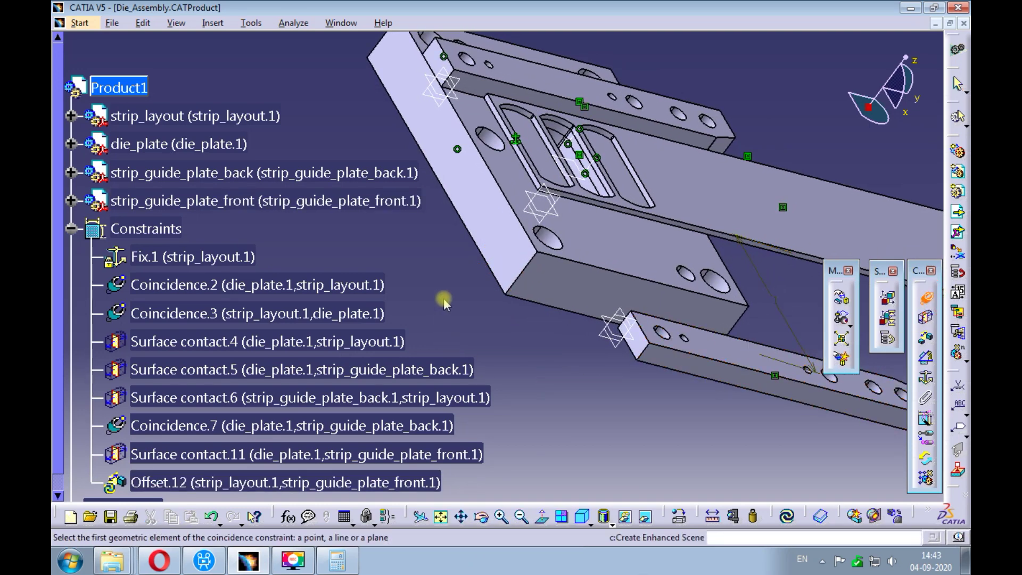
Step: Add a coincidence constraint with Same orientation between the end faces of the die plate and front guide plate, and update the assembly
left_click(498, 246)
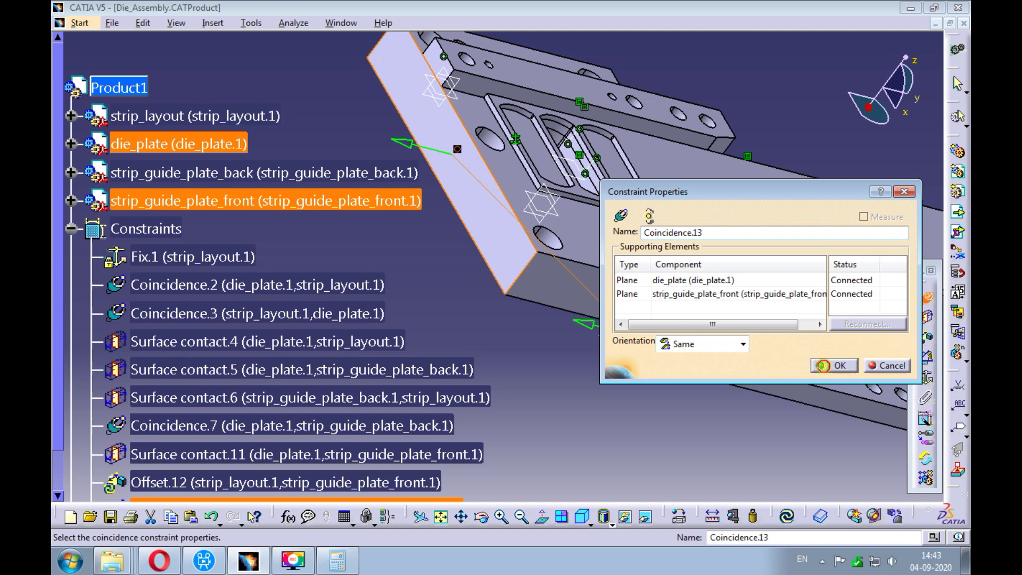
left_click(823, 366)
middle_click_drag(612, 397, 591, 416, "ctrl")
left_click(787, 515)
Step: Measure the gap between the front guide plate's inner side face and the strip layout's side face
middle_click_drag(669, 399, 611, 237)
left_click(711, 516)
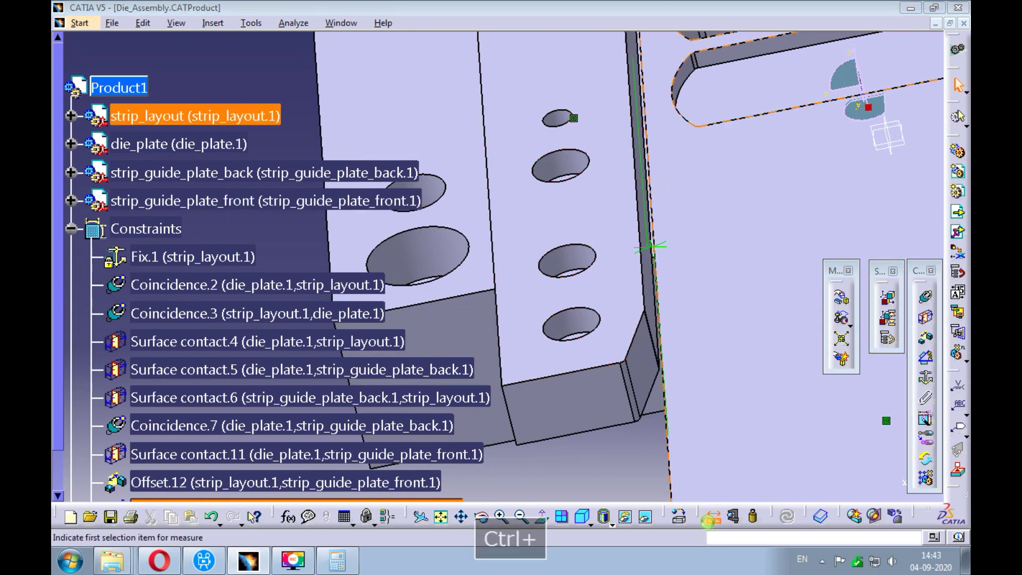
middle_click_drag(620, 213, 519, 205)
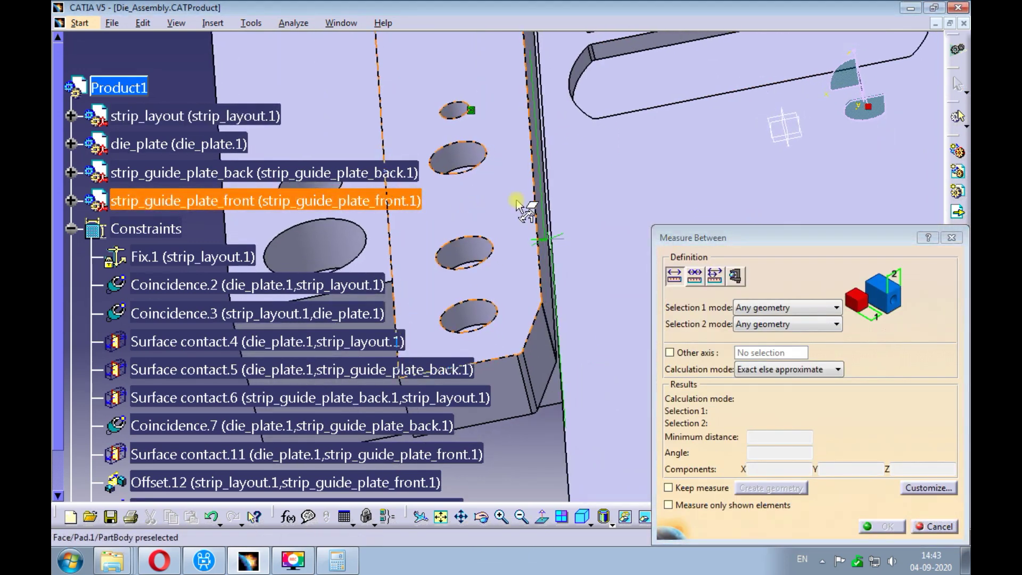
left_click(546, 277)
middle_click_drag(543, 280, 569, 259, "ctrl")
middle_click_drag(626, 184, 617, 250, "ctrl")
left_click(615, 250)
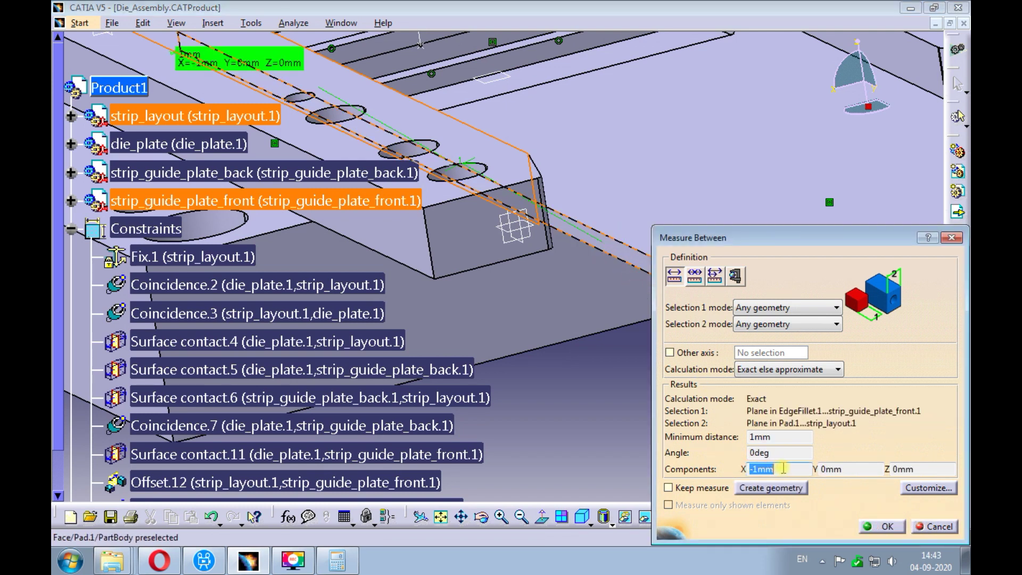
middle_click_drag(584, 257, 614, 406, "ctrl")
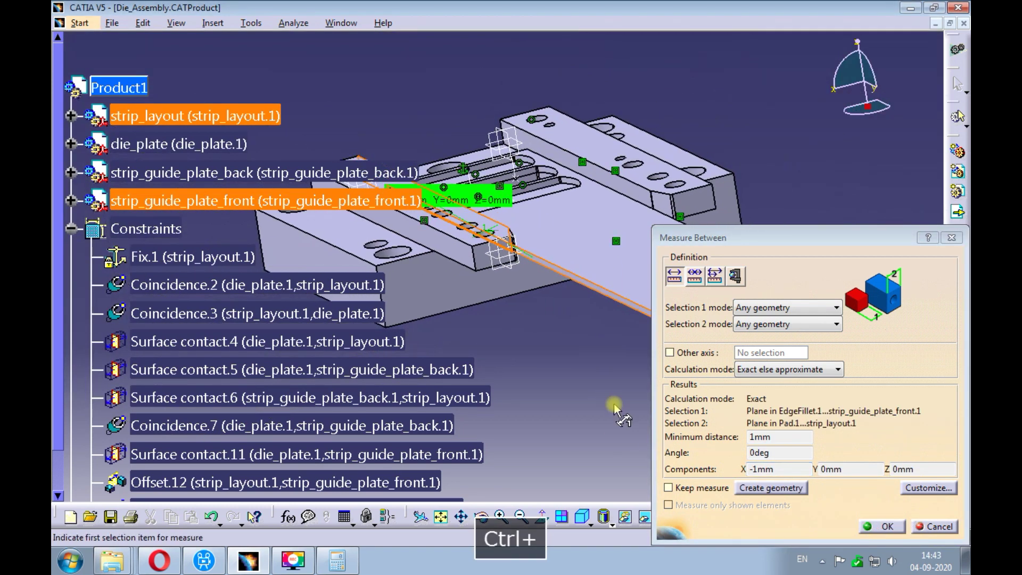
left_click(869, 526)
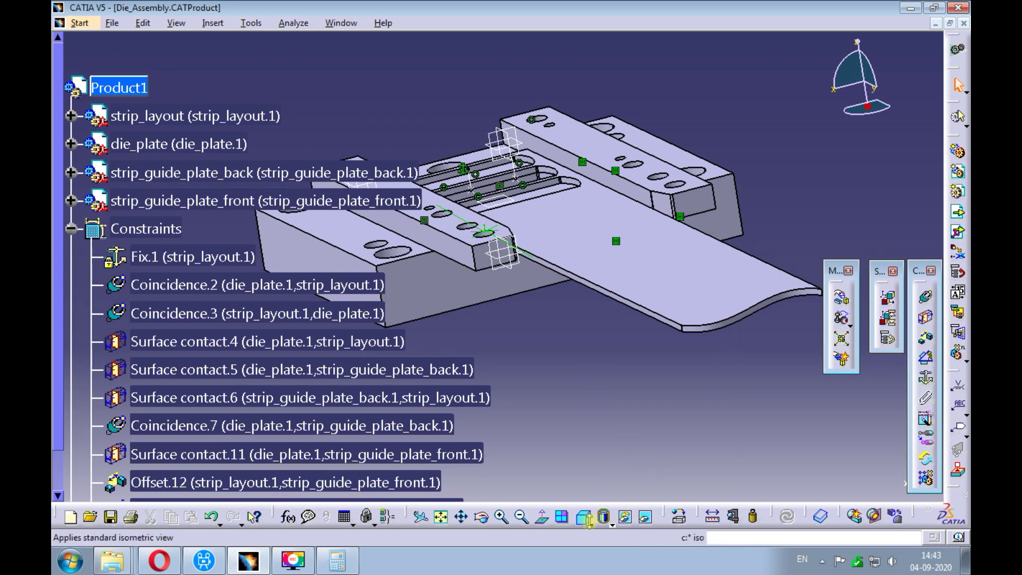
Step: Show the assembly in top view and open the front guide plate part in a new window
left_click(613, 525)
left_click(603, 495)
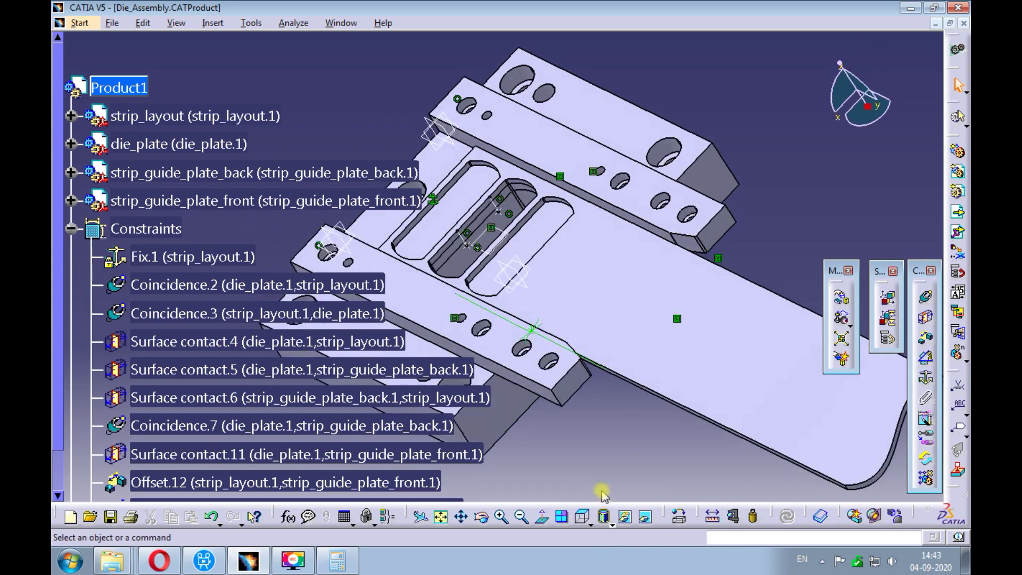
middle_click_drag(743, 415, 680, 272, "ctrl")
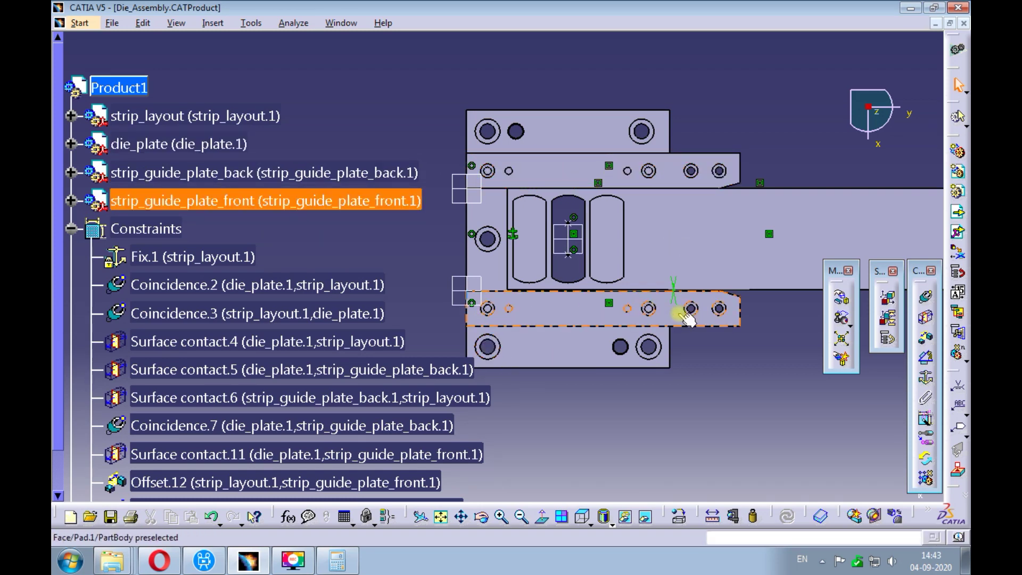
left_click(725, 379)
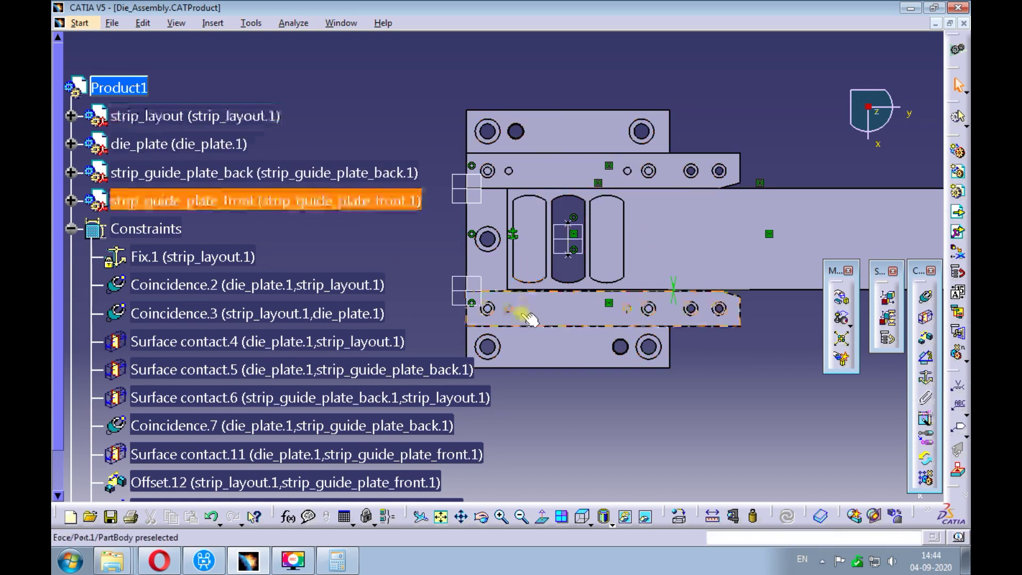
middle_click_drag(672, 415, 678, 404, "ctrl")
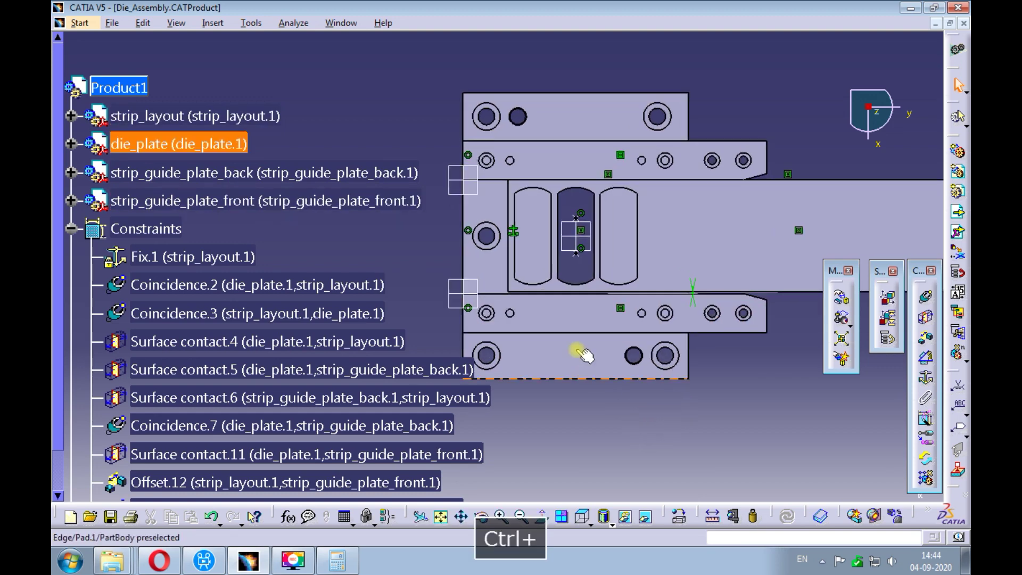
right_click(578, 318)
mouse_move(639, 510)
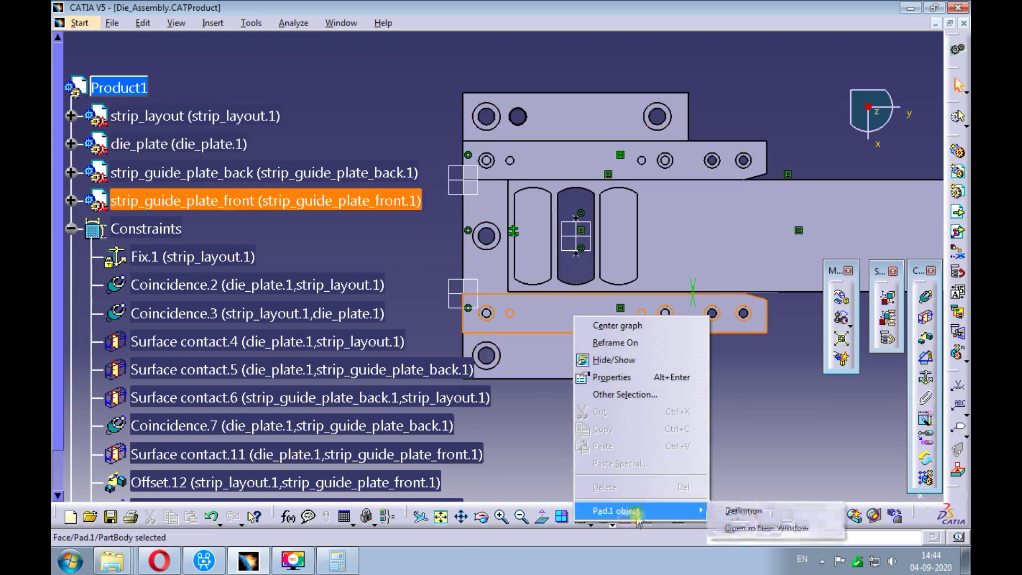
left_click(767, 523)
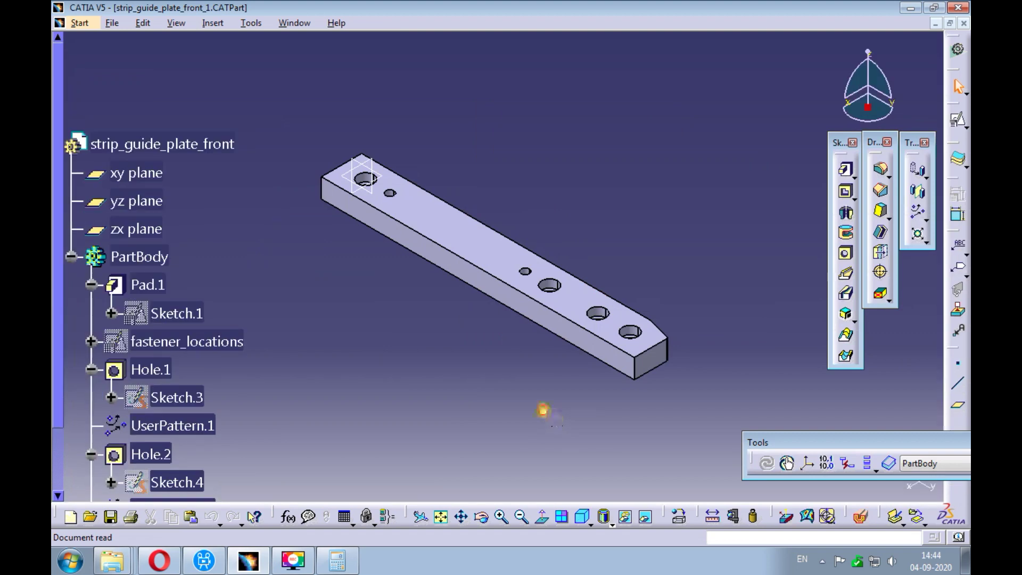
Step: In the fastener_locations sketch, set the distance from the third large hole's point to the vertical construction line to 10 mm, exit the sketch and save the part
right_click(234, 341)
mouse_move(262, 333)
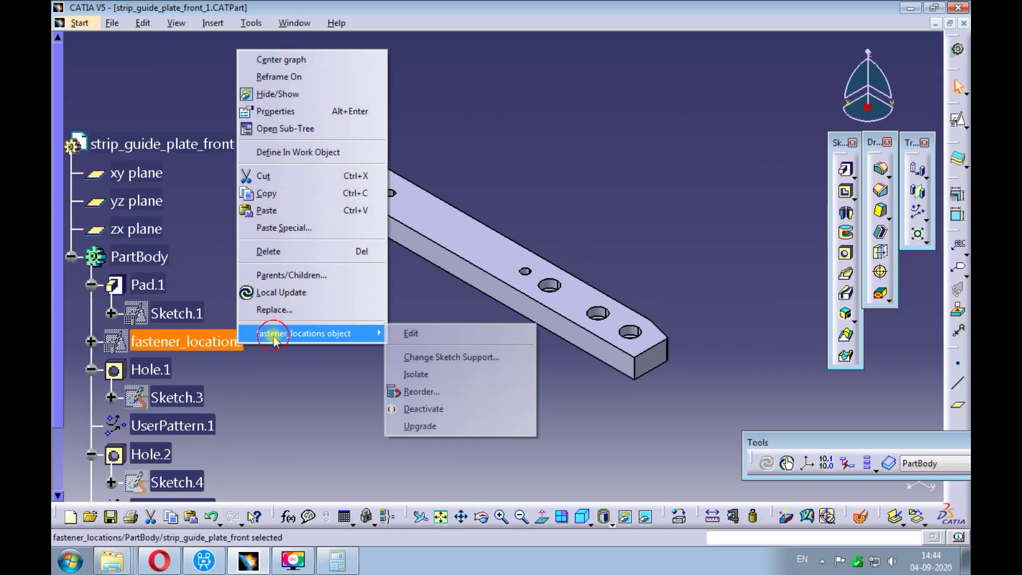
left_click(406, 334)
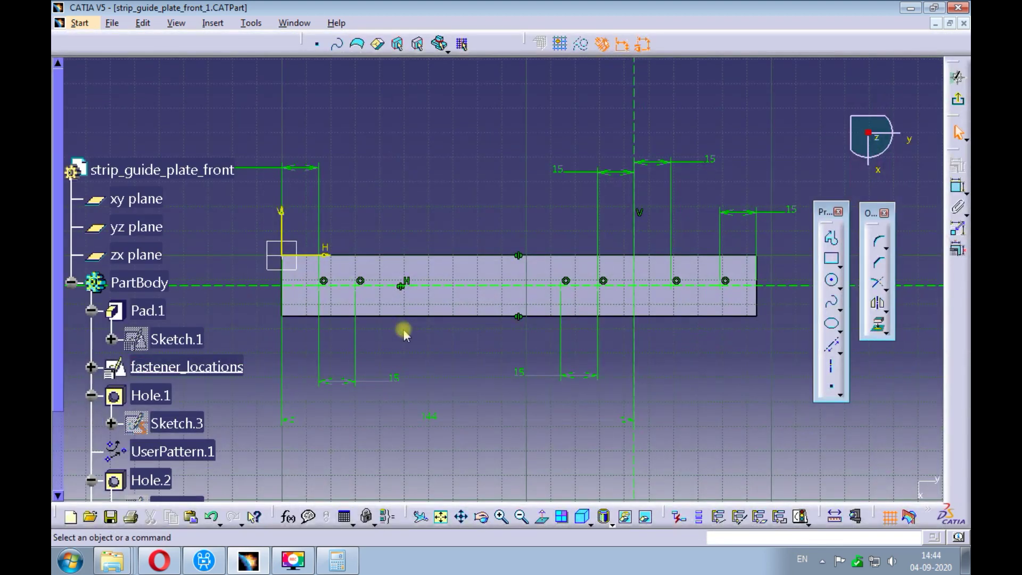
double_click(556, 171)
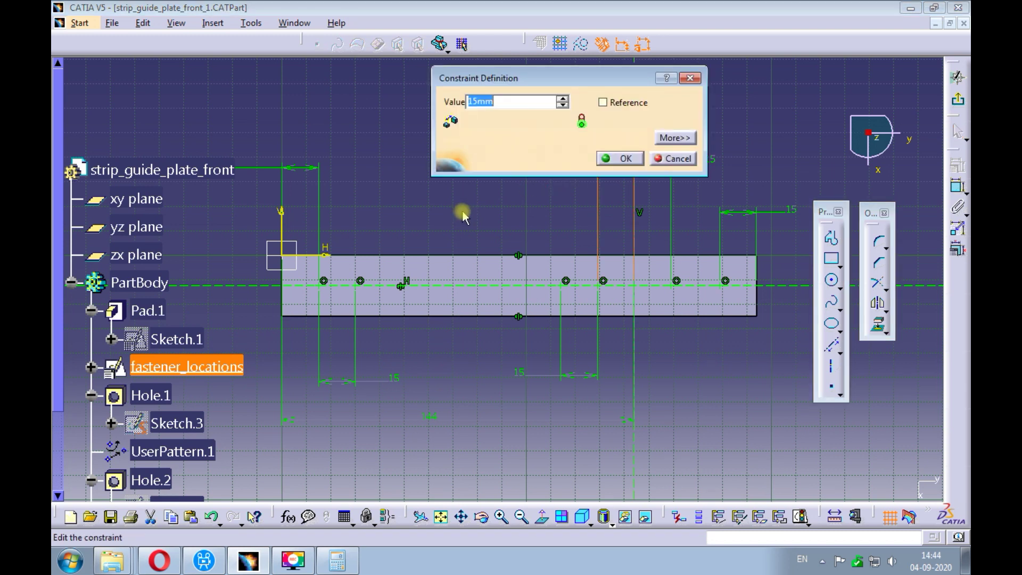
type("10")
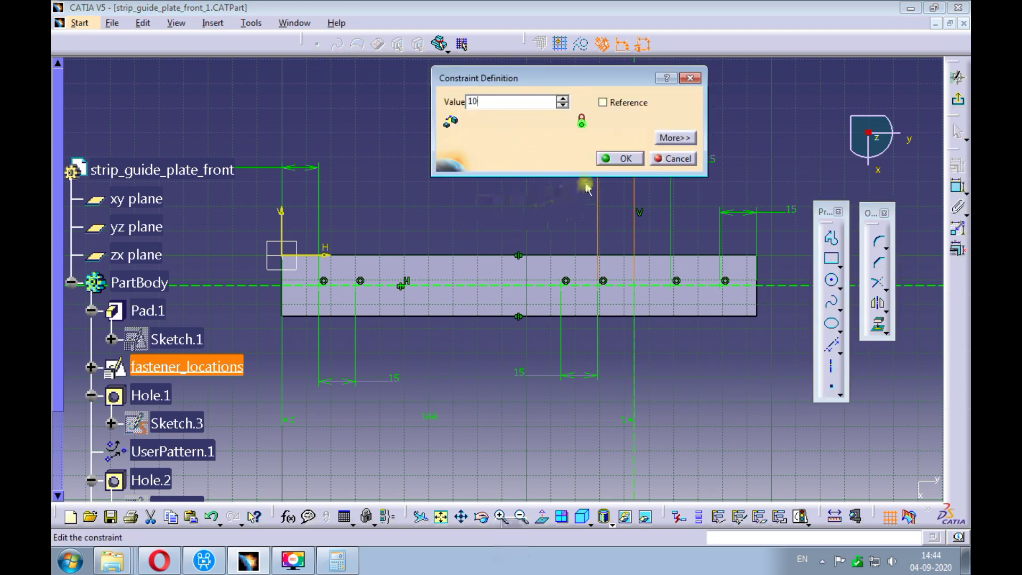
left_click(609, 159)
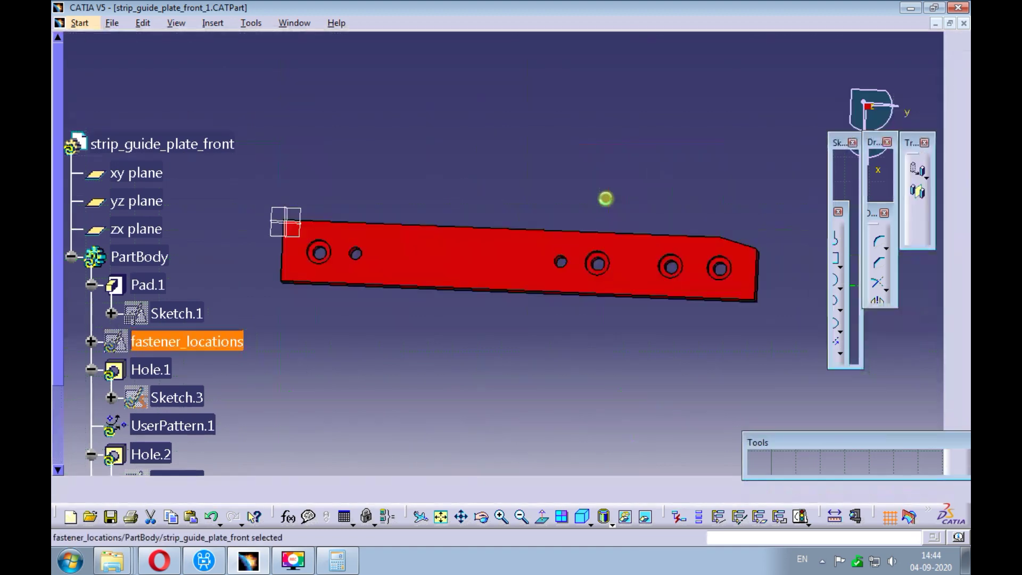
key("ctrl+s")
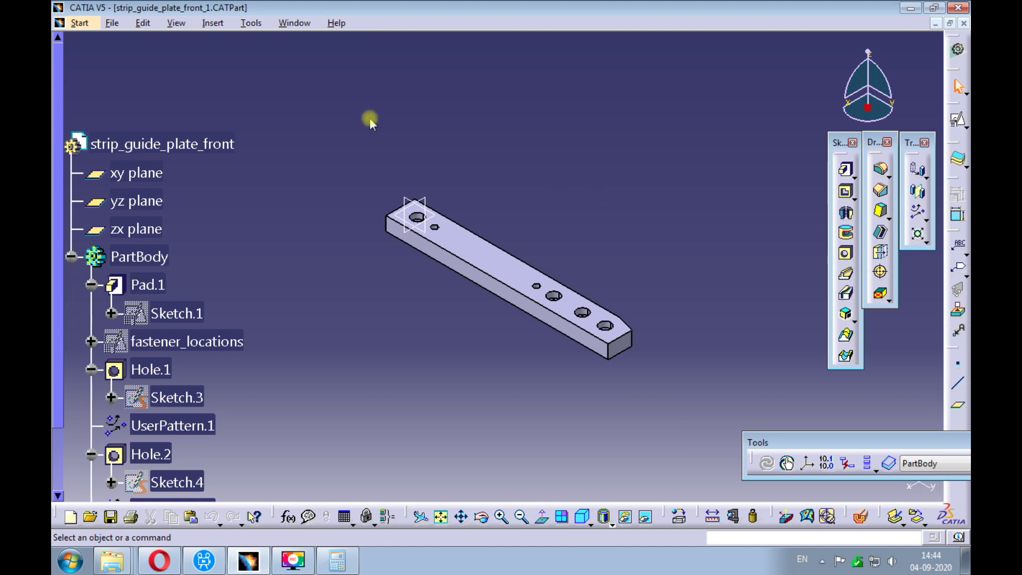
Step: Switch back to Die_Assembly.CATProduct, set the isometric view and save the assembly
left_click(294, 23)
left_click(320, 113)
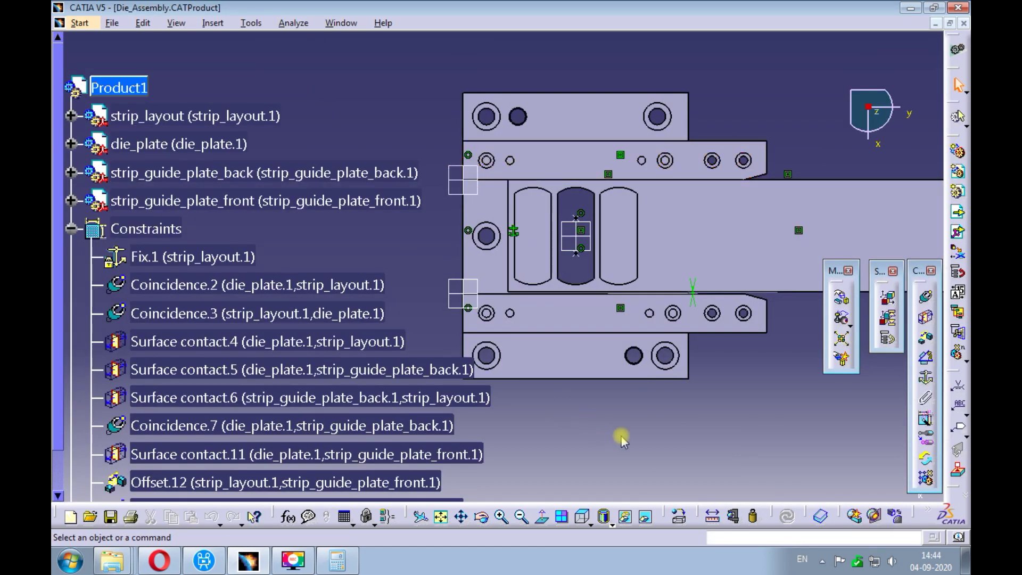
middle_click_drag(628, 424, 712, 403, "ctrl")
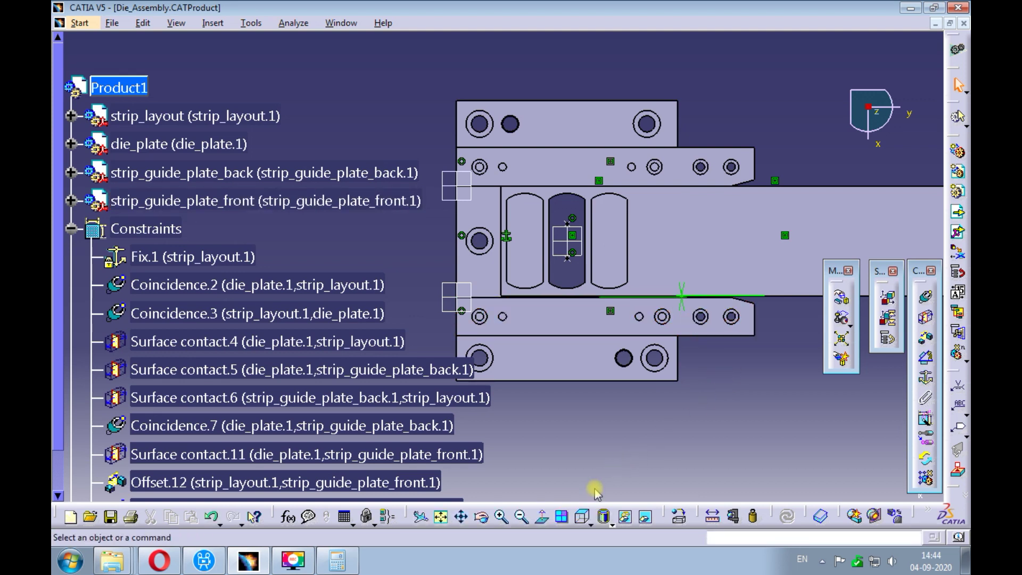
left_click(586, 519)
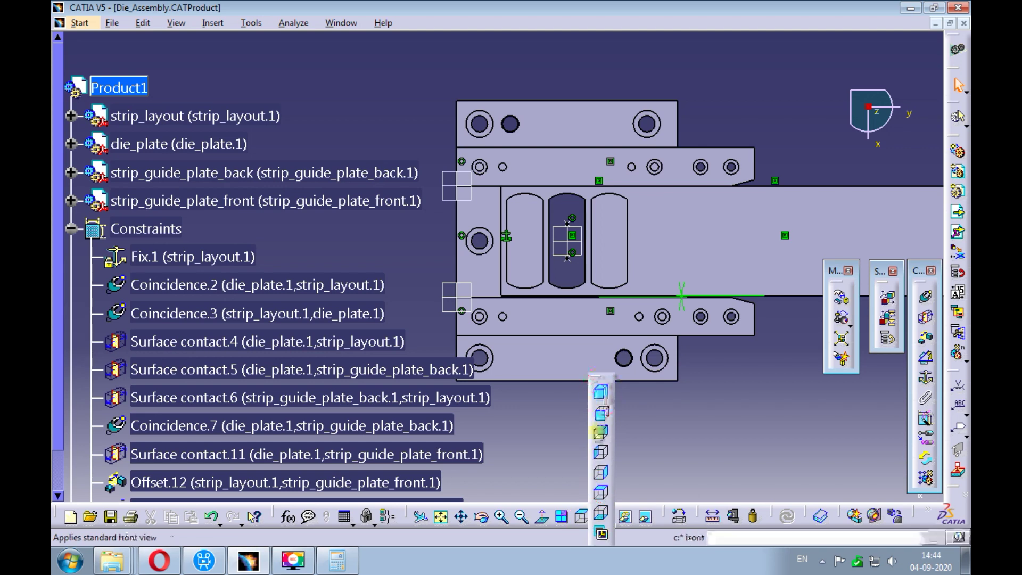
left_click(600, 392)
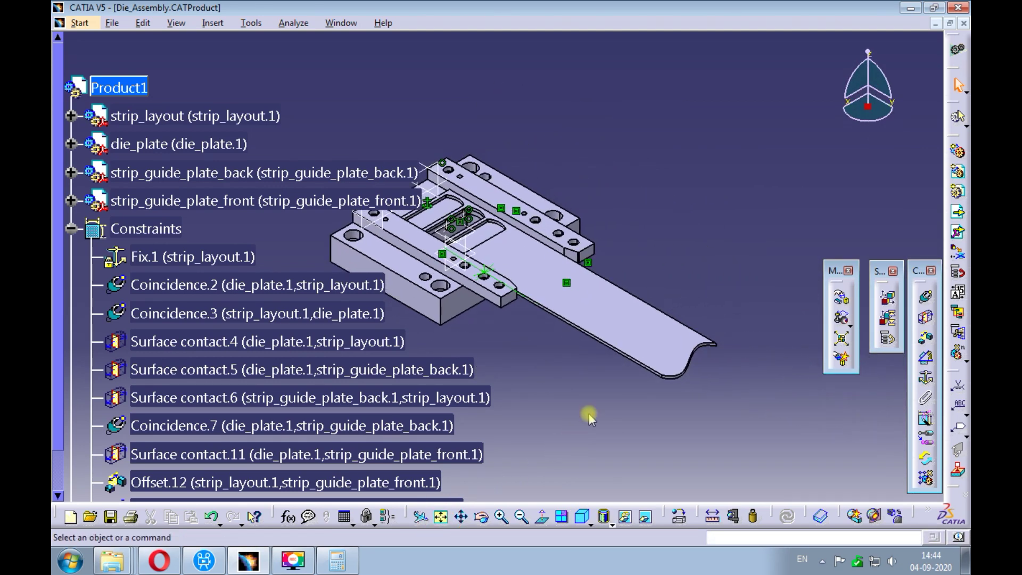
key("ctrl+s")
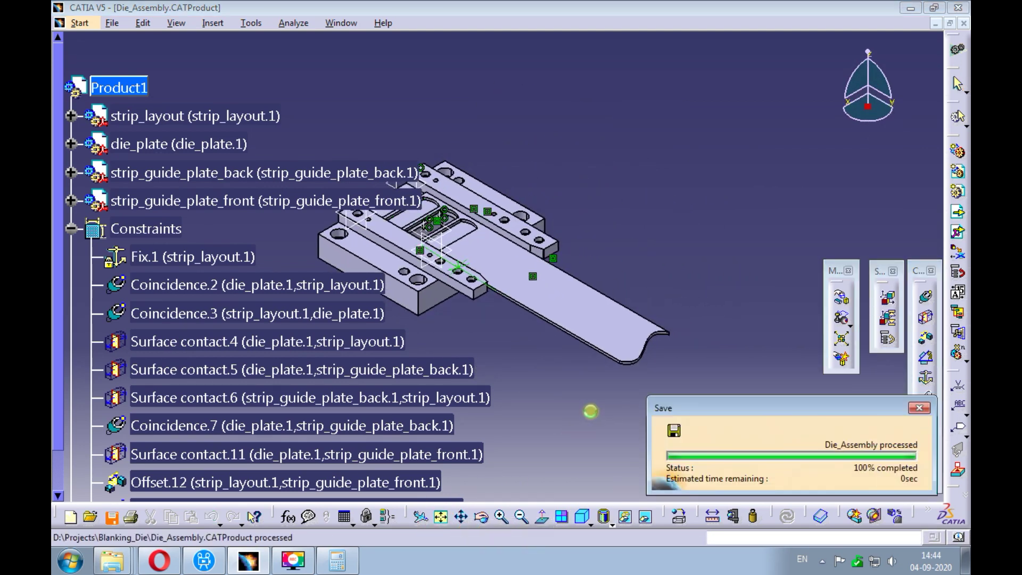